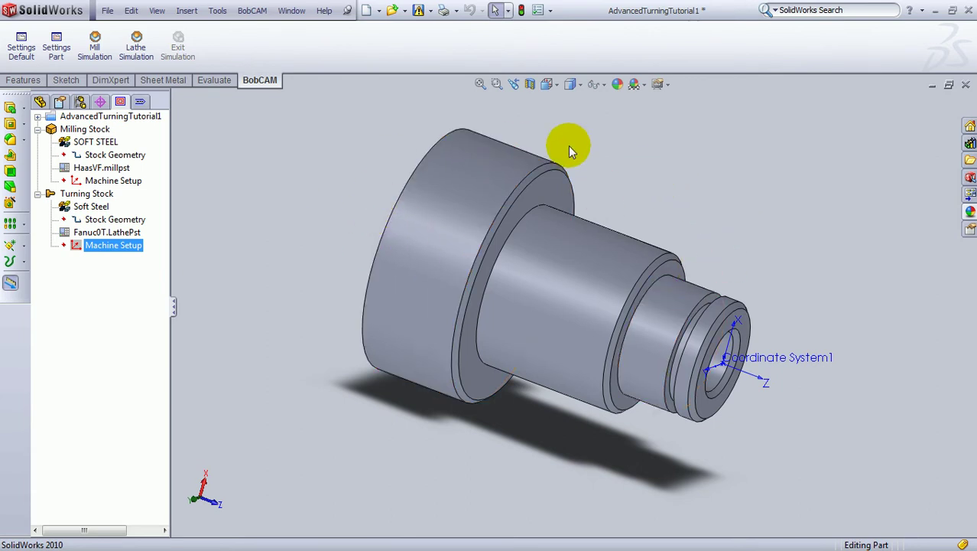
# Browse for an existing part file, then cancel without opening one
pyautogui.click(107, 10)
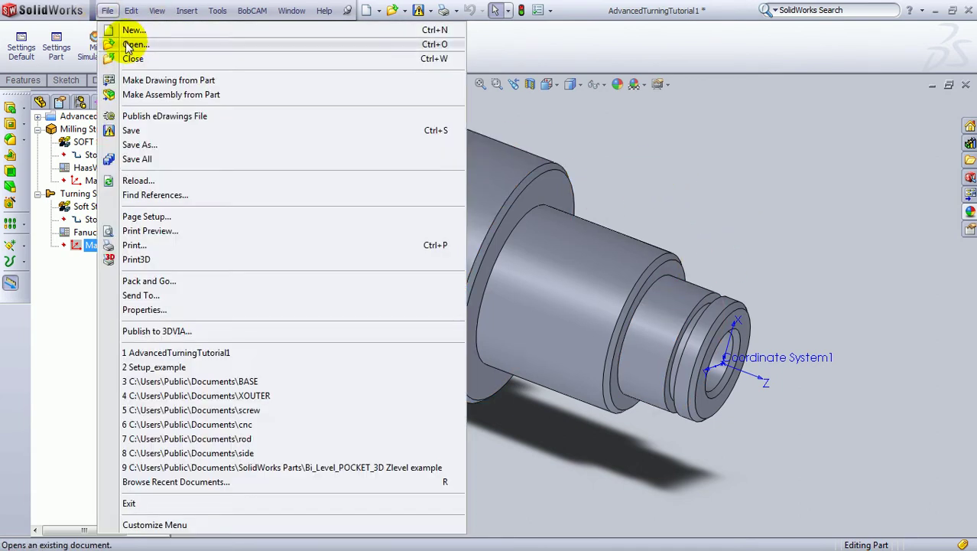
pyautogui.click(131, 44)
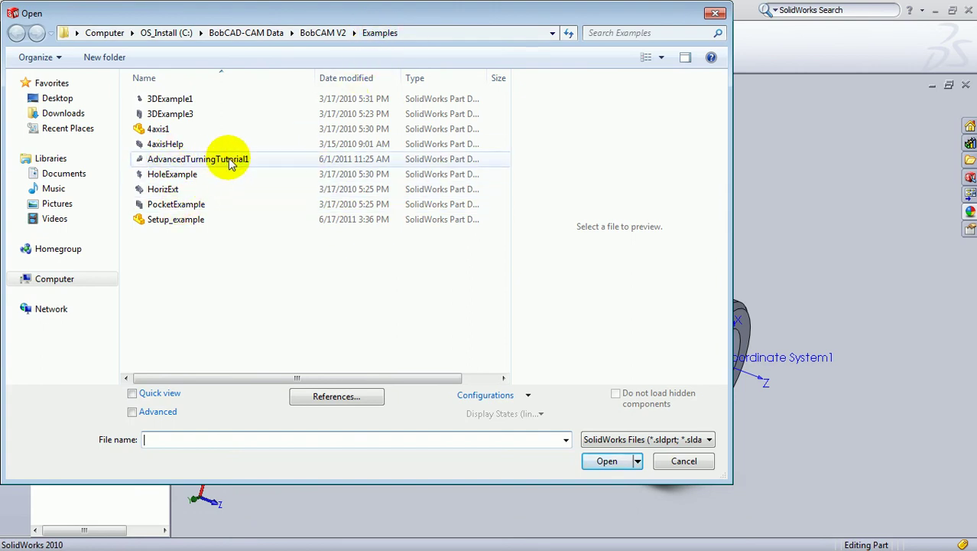
pyautogui.click(662, 461)
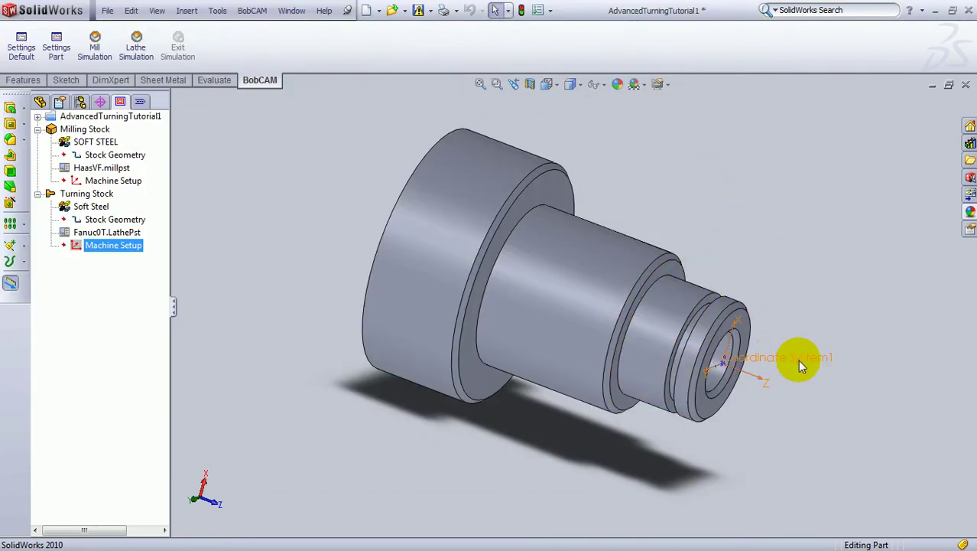
# Select Coordinate System1 on the part and the turning stock's Machine Setup in the tree
pyautogui.click(798, 385)
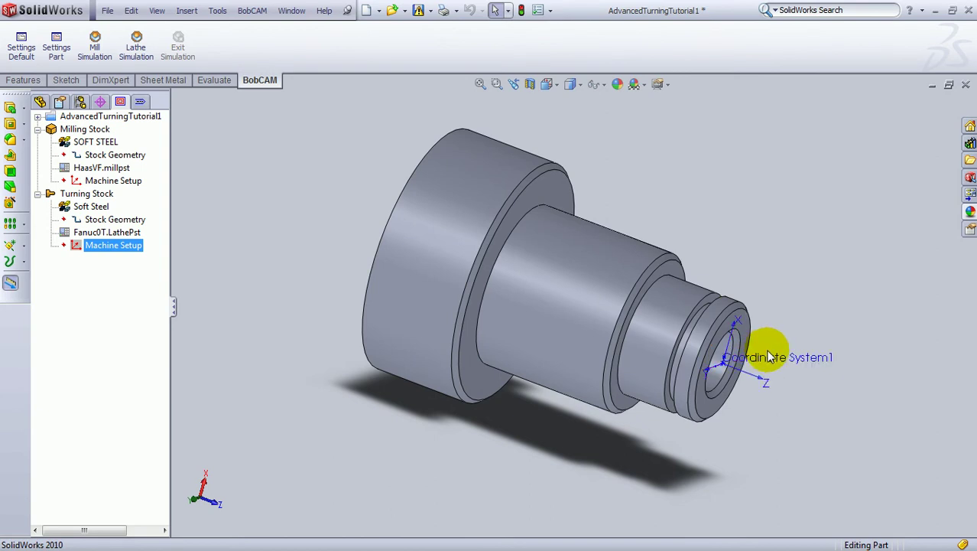
pyautogui.click(73, 234)
pyautogui.click(74, 244)
pyautogui.click(111, 116)
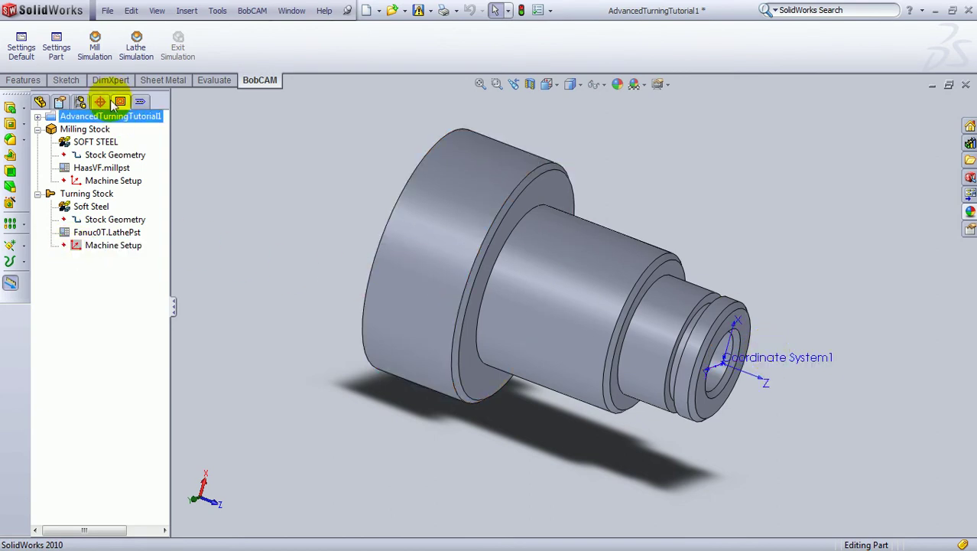
pyautogui.click(122, 231)
pyautogui.click(115, 244)
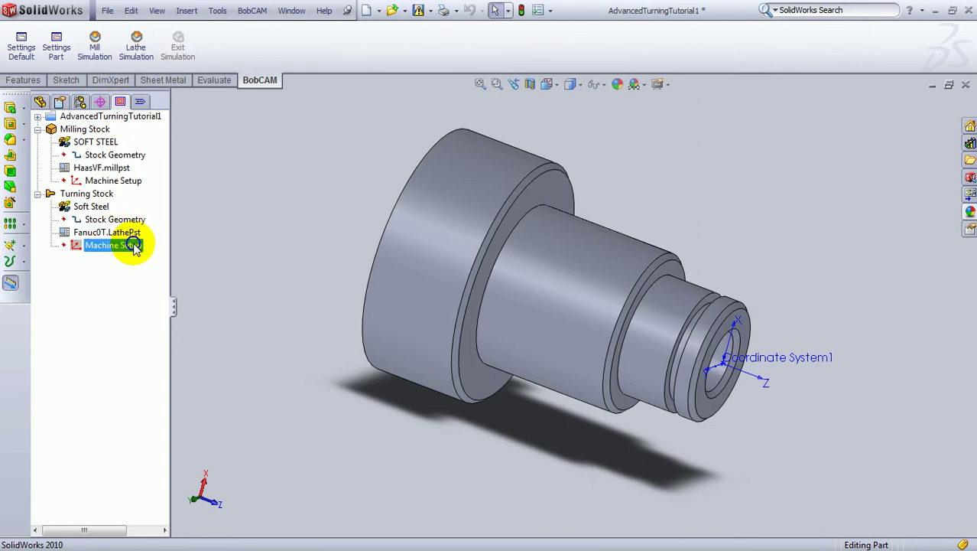
# Re-select Coordinate System1 as the Machine Setup origin and confirm it
pyautogui.rightClick(136, 246)
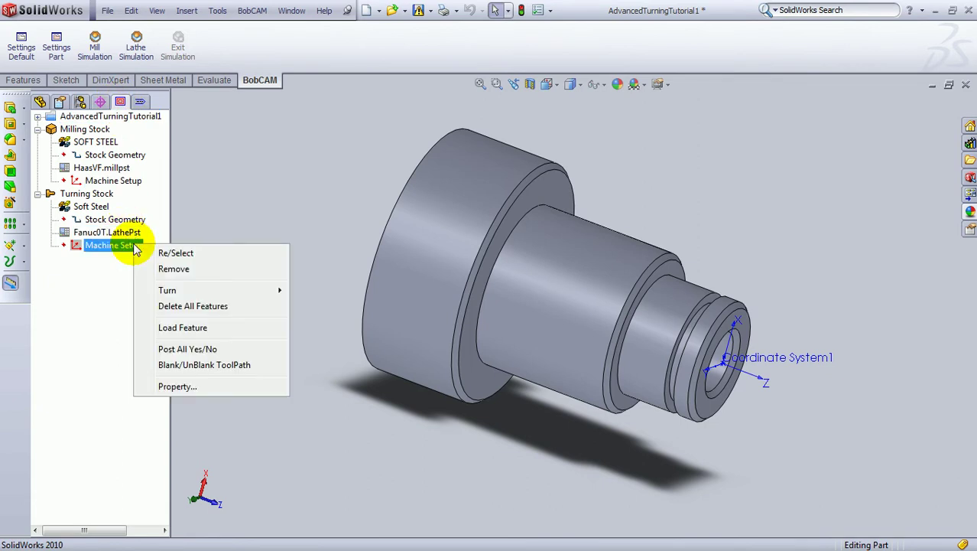
pyautogui.click(177, 253)
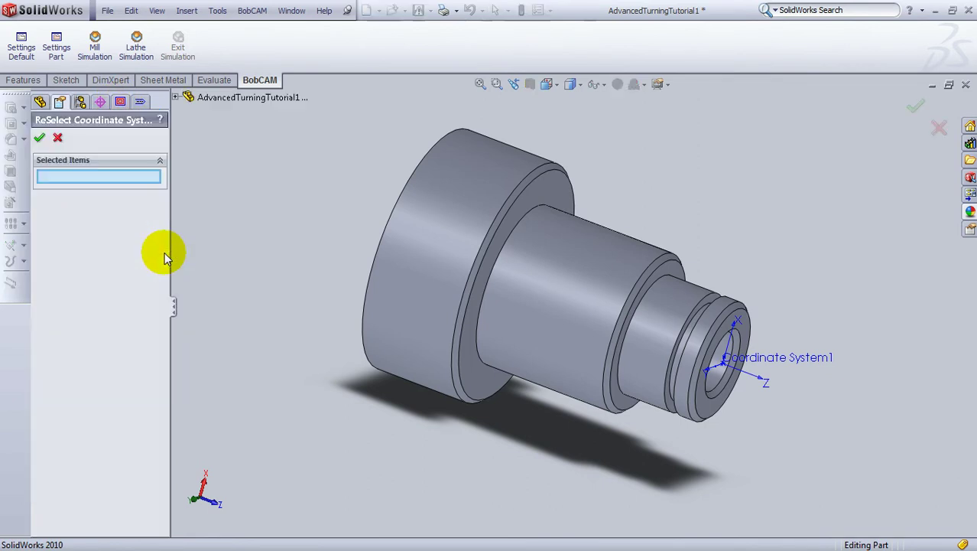
pyautogui.click(767, 356)
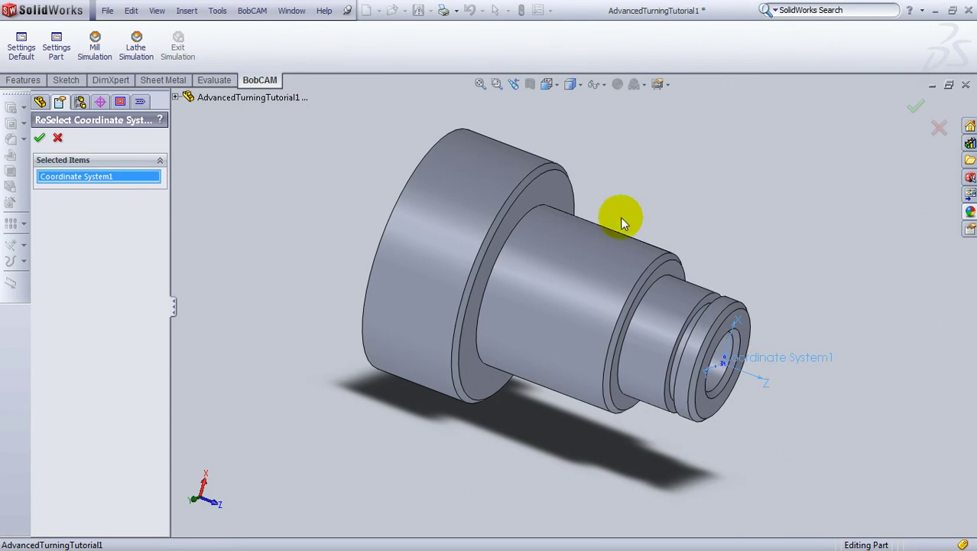
pyautogui.click(40, 139)
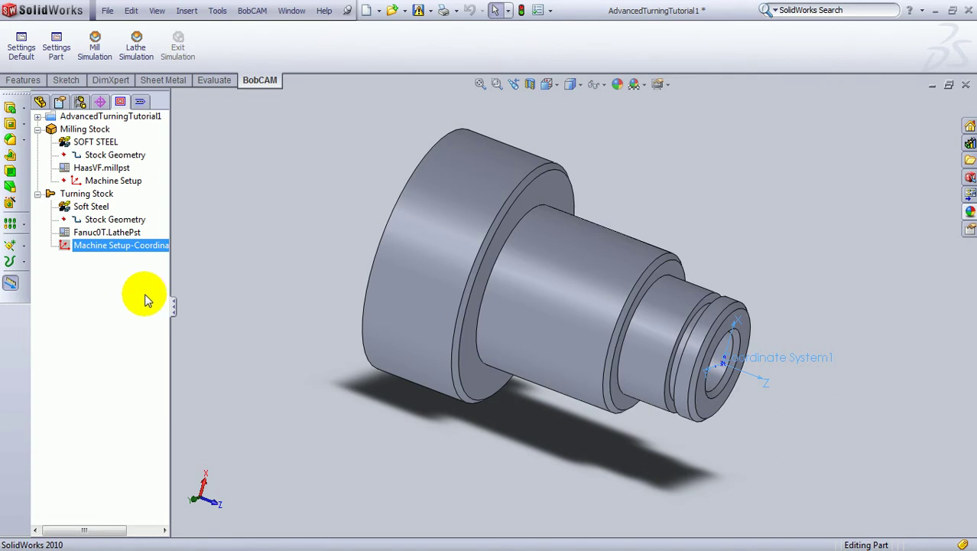
pyautogui.moveTo(767, 395); pyautogui.dragTo(712, 264, button='middle')
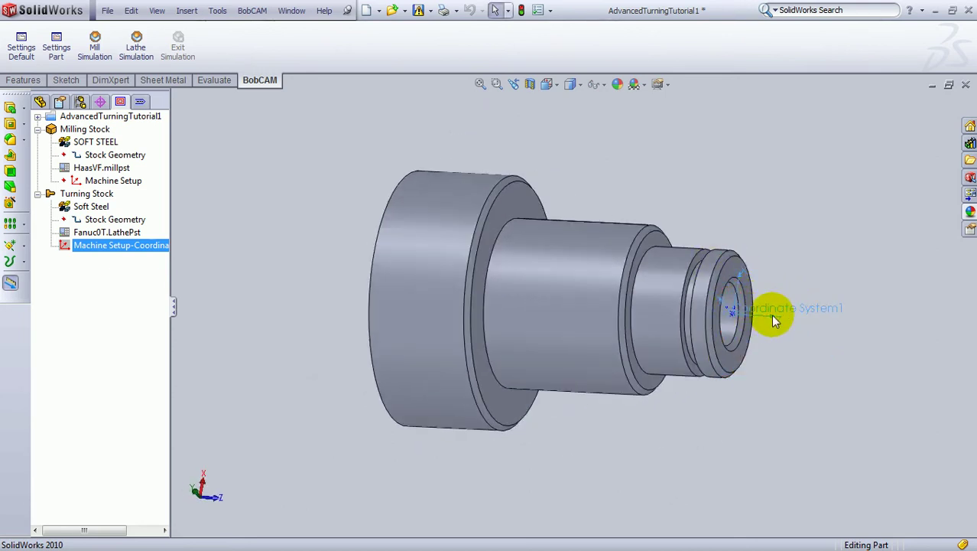
pyautogui.scroll(5, 746, 305)
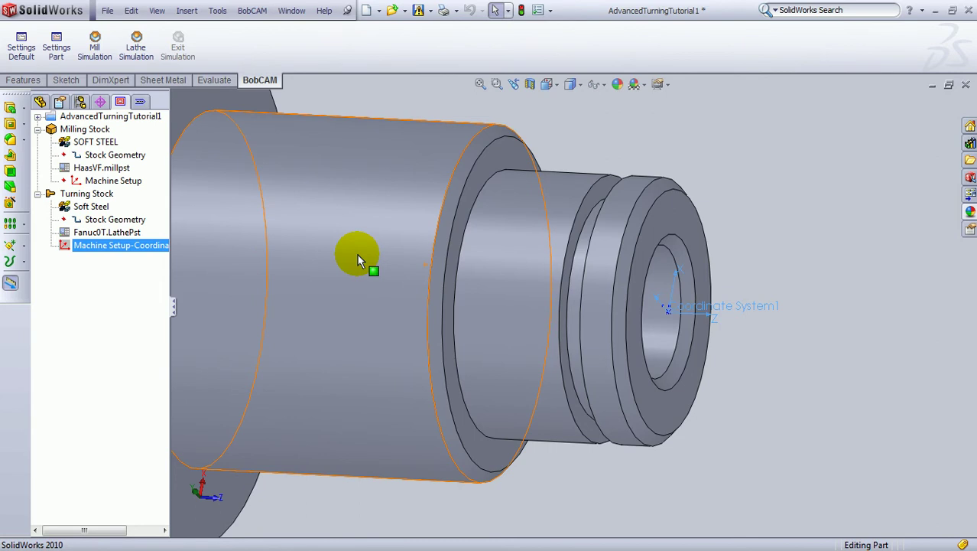
pyautogui.click(90, 195)
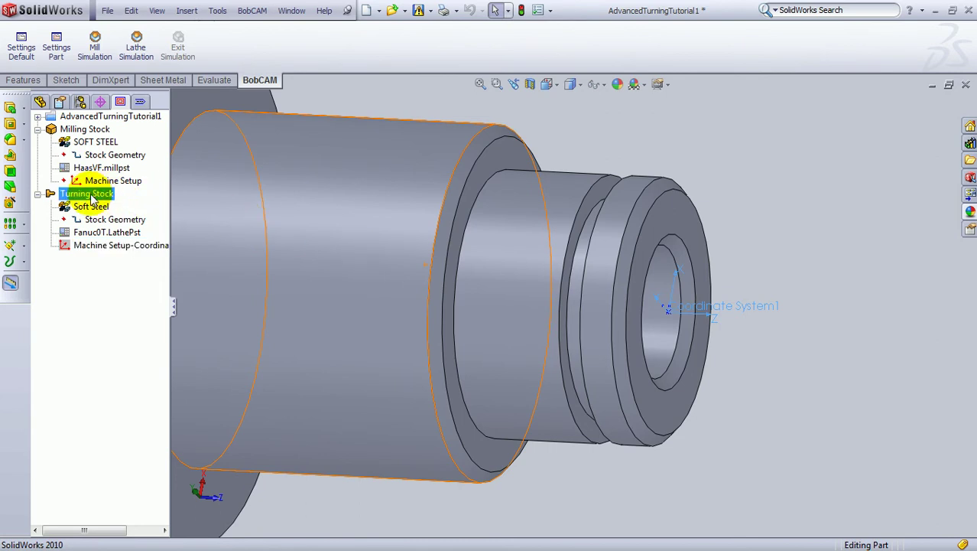
# Edit the Turning Stock, confirm 4.0000 diameter, End Z -4.0000 and Soft Steel material
pyautogui.rightClick(91, 197)
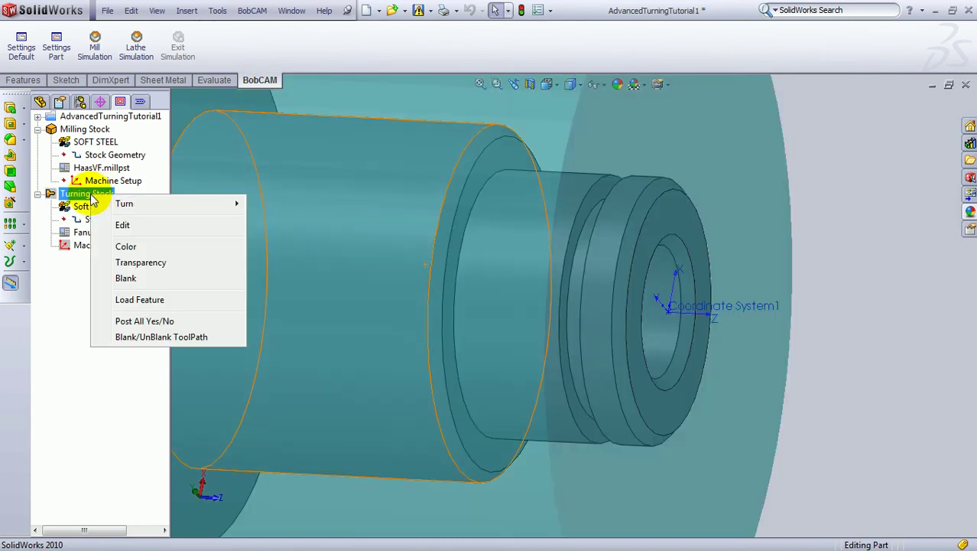
pyautogui.click(121, 226)
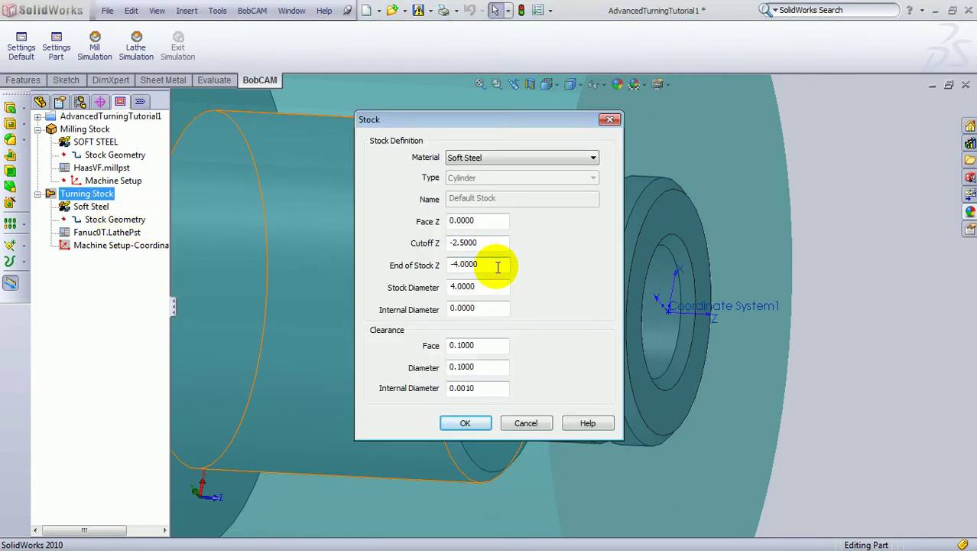
pyautogui.moveTo(499, 264); pyautogui.dragTo(394, 266)
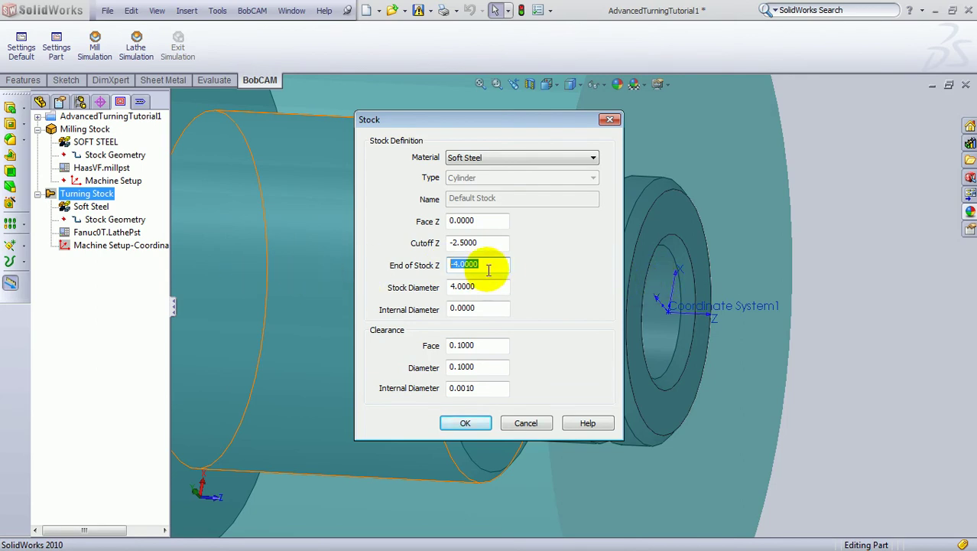
pyautogui.moveTo(493, 286); pyautogui.dragTo(449, 286)
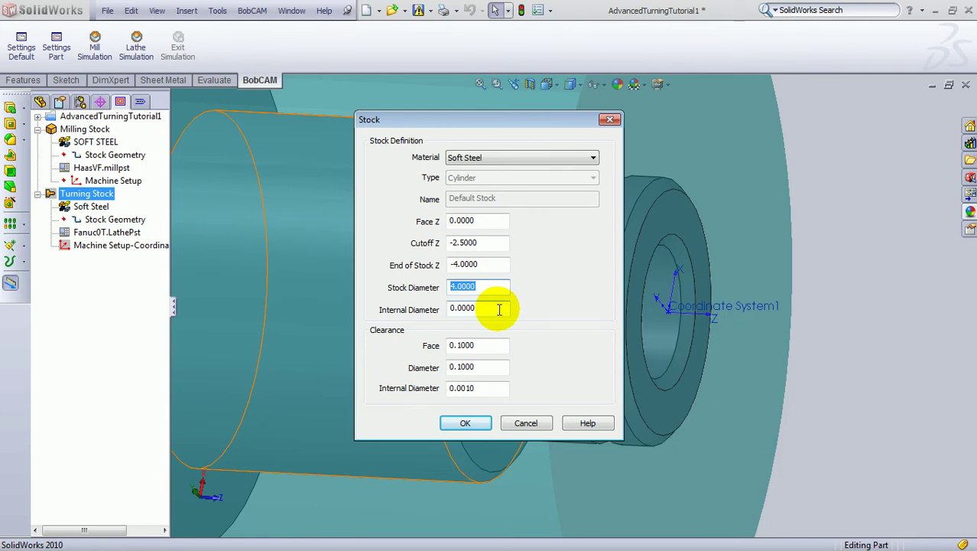
pyautogui.moveTo(499, 309); pyautogui.dragTo(432, 312)
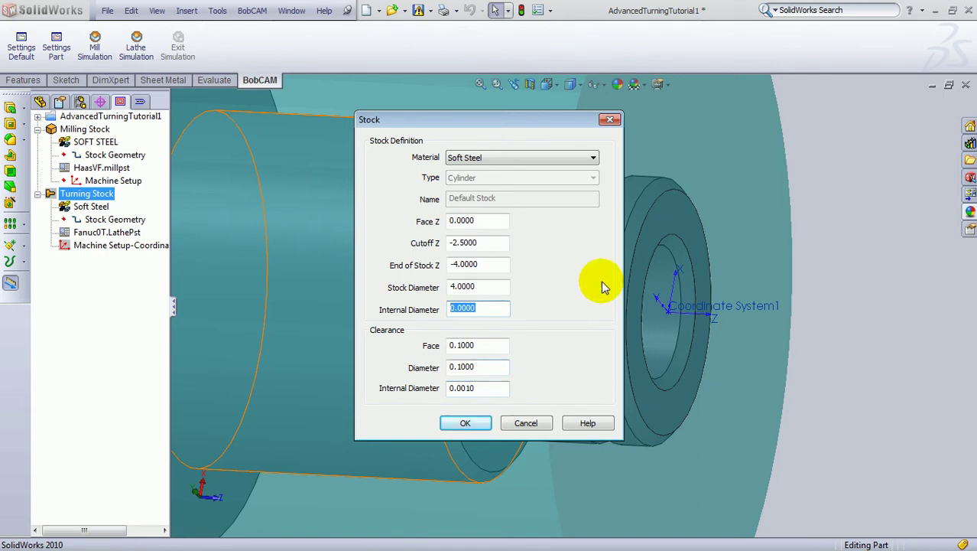
pyautogui.click(591, 158)
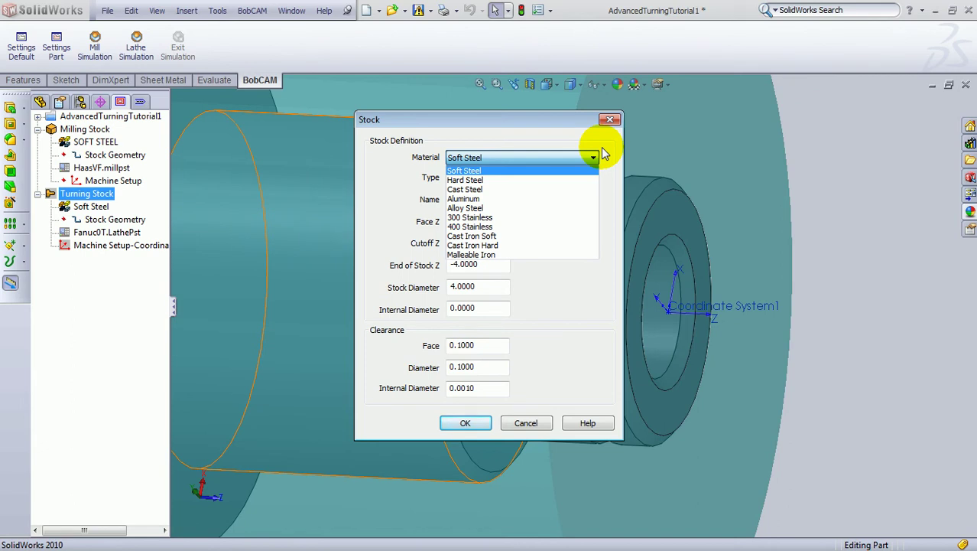
pyautogui.click(591, 157)
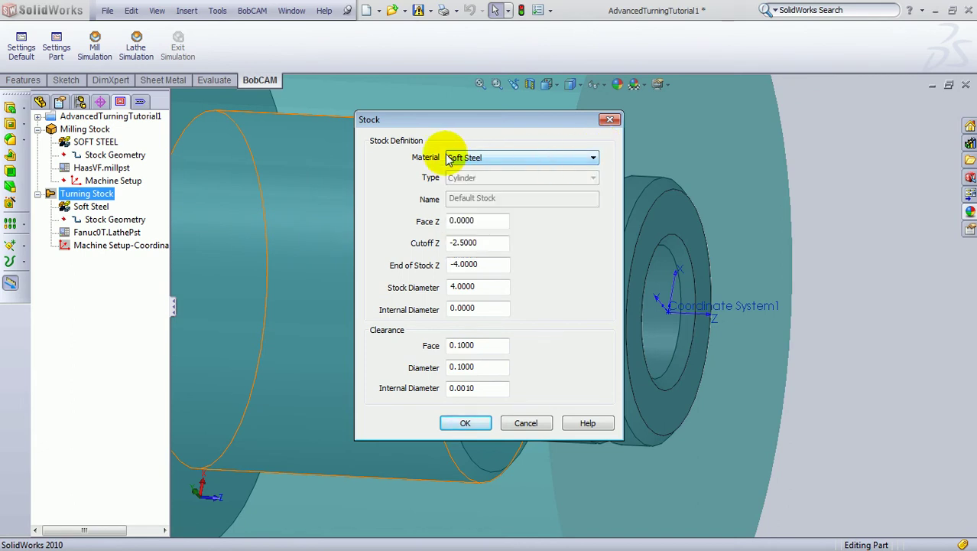
pyautogui.click(464, 424)
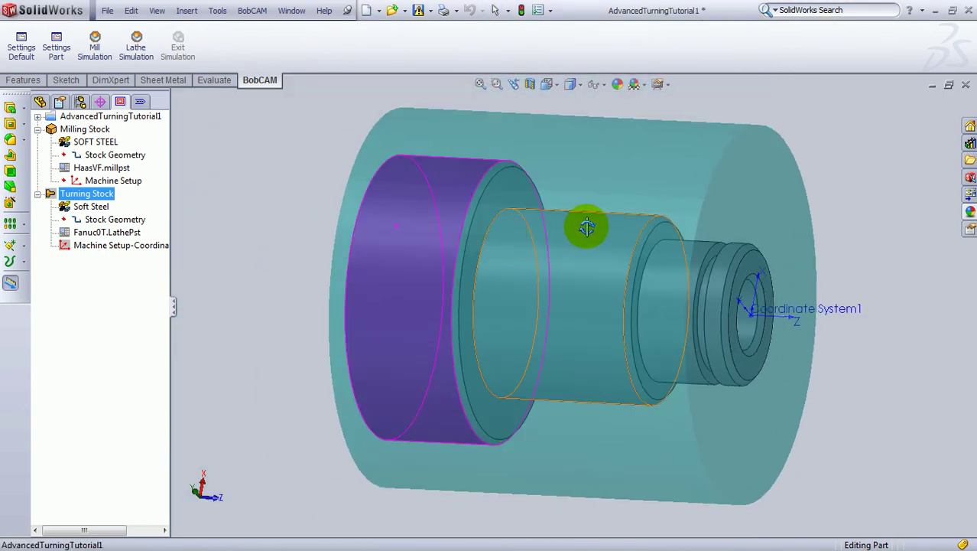
# Add a Turn > Rough feature to the Turning Stock and select its Geometry node
pyautogui.click(565, 338)
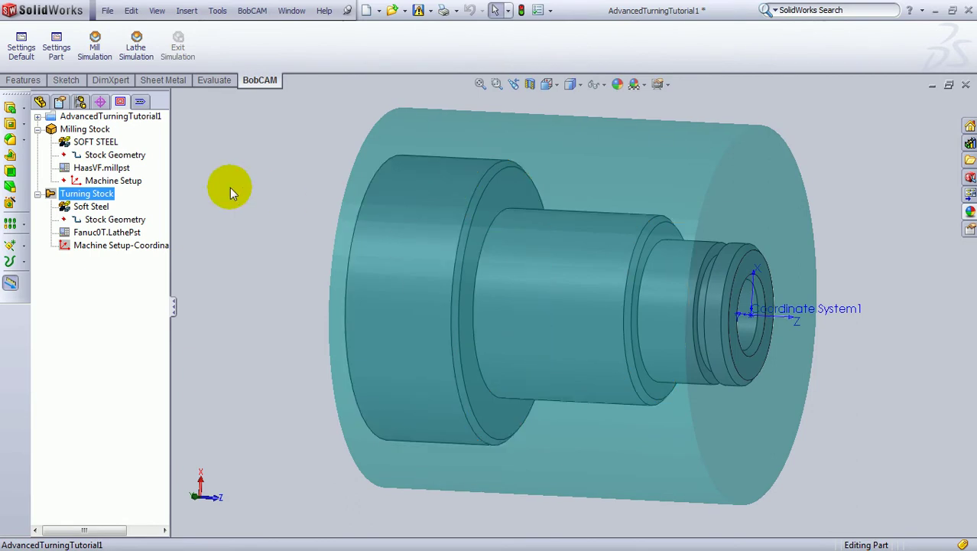
pyautogui.rightClick(102, 197)
pyautogui.moveTo(163, 206)
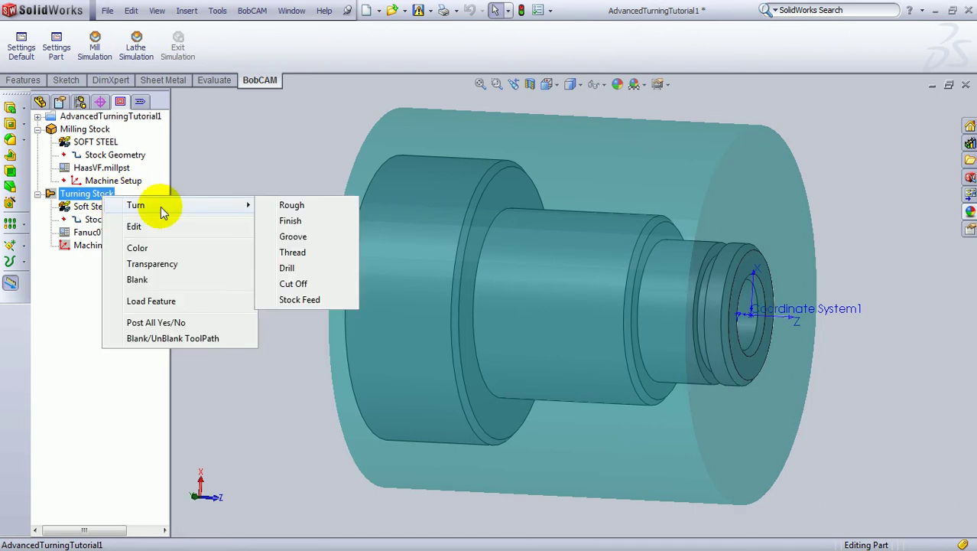
pyautogui.click(292, 205)
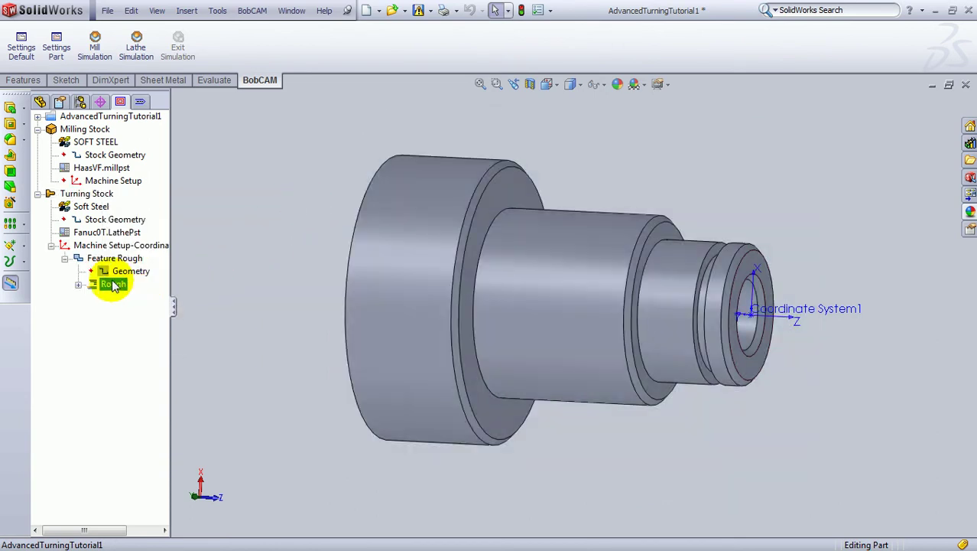
pyautogui.click(101, 260)
pyautogui.click(116, 272)
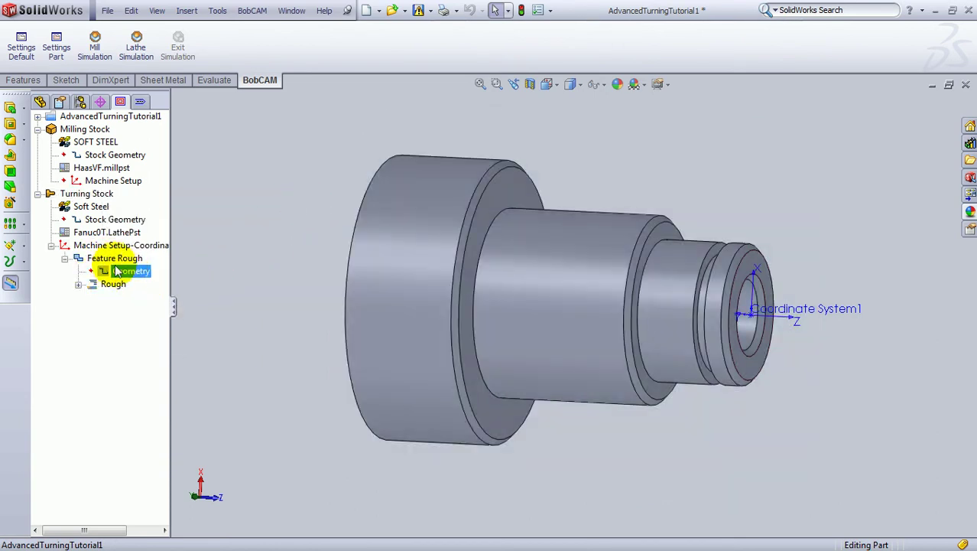
pyautogui.rightClick(128, 272)
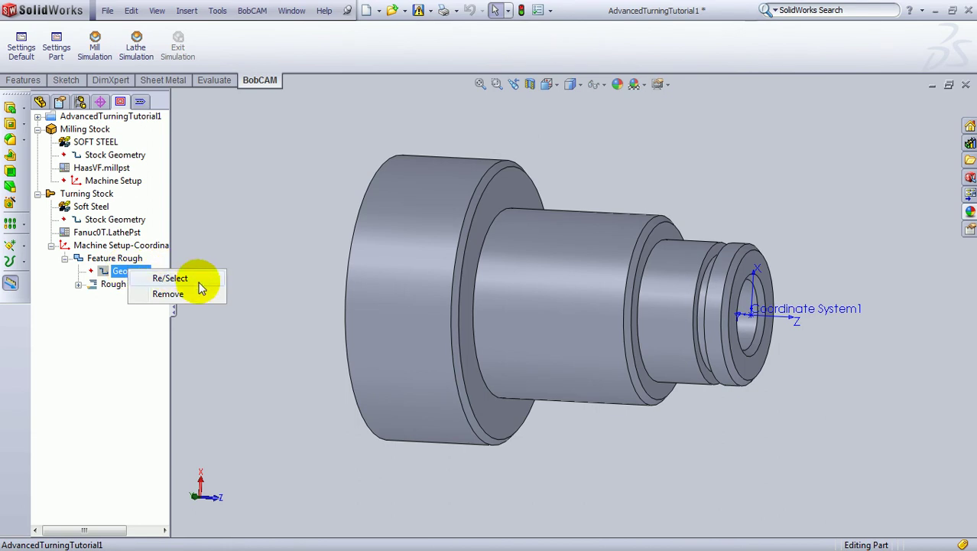
# Re-pick the rough geometry as the part's small end face (Face<1>) and confirm
pyautogui.click(191, 276)
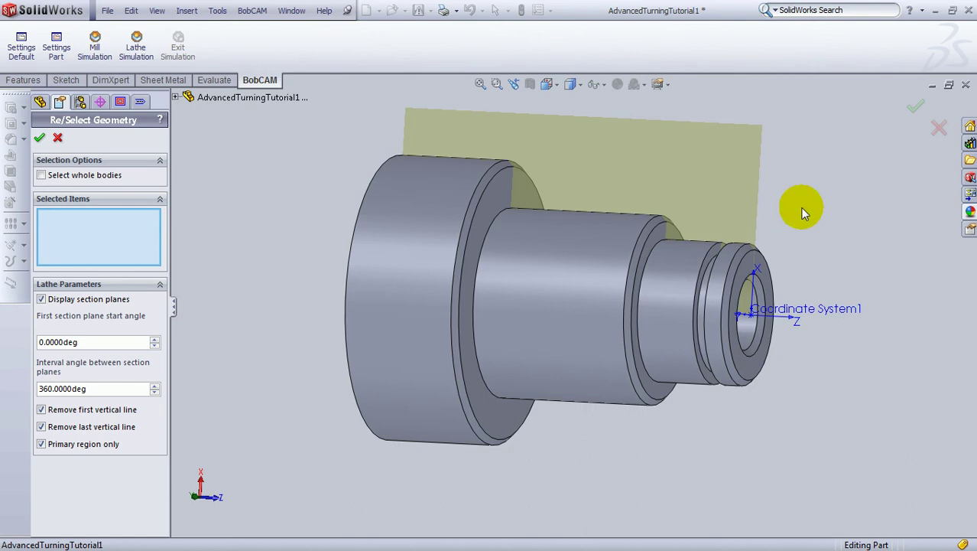
pyautogui.moveTo(803, 209); pyautogui.dragTo(693, 279, button='middle')
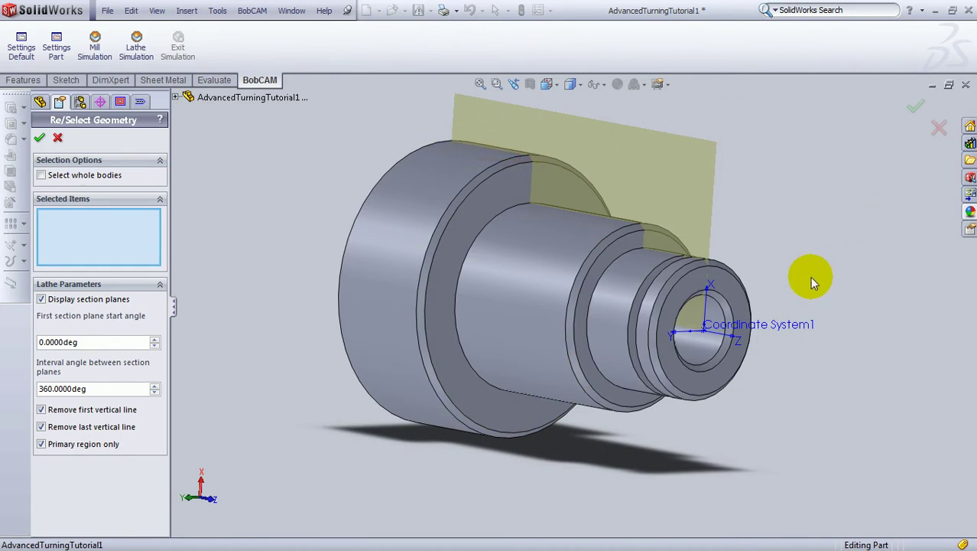
pyautogui.click(728, 295)
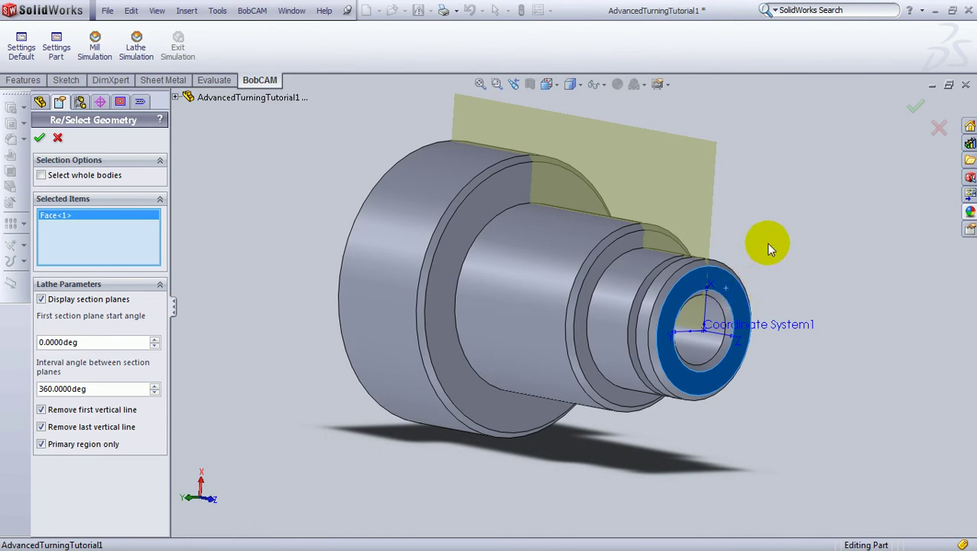
pyautogui.moveTo(642, 159); pyautogui.dragTo(656, 177, button='middle')
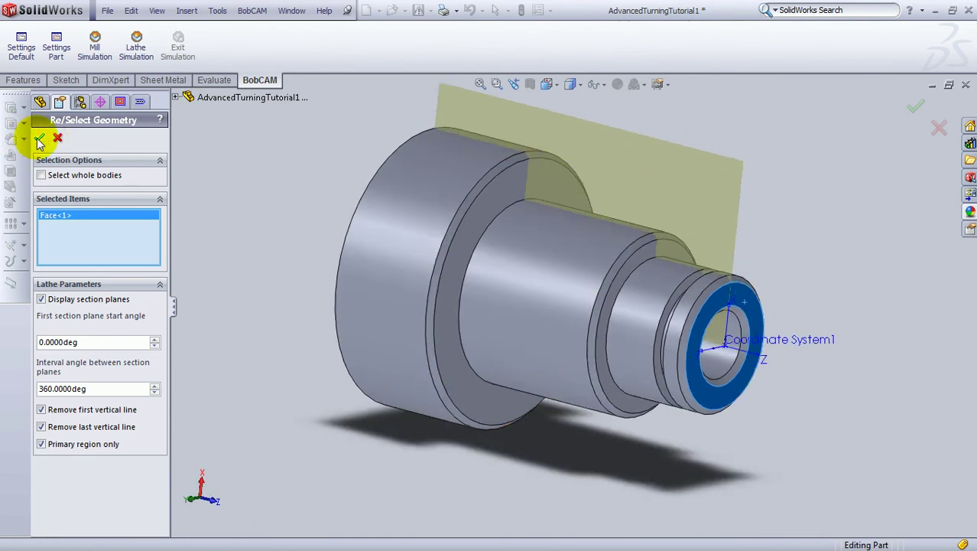
pyautogui.click(41, 138)
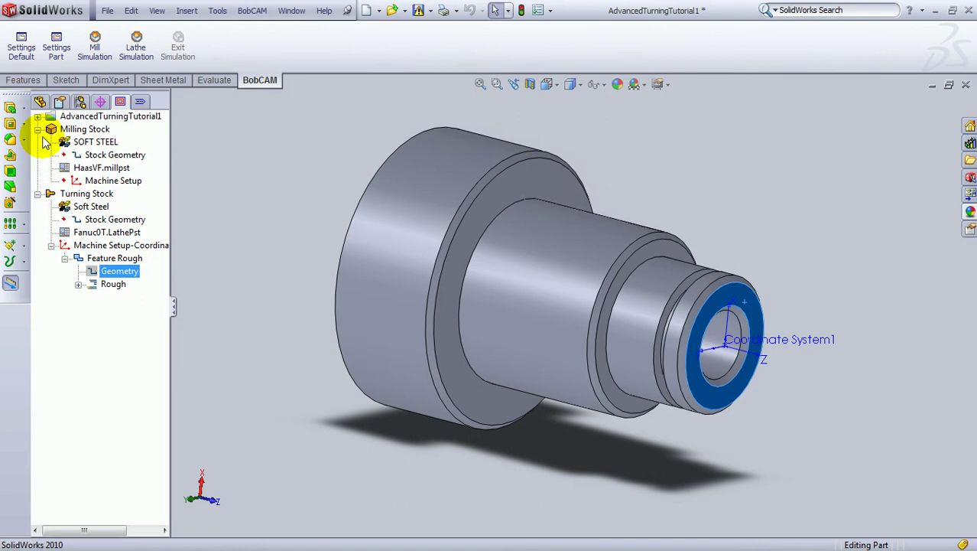
pyautogui.click(113, 259)
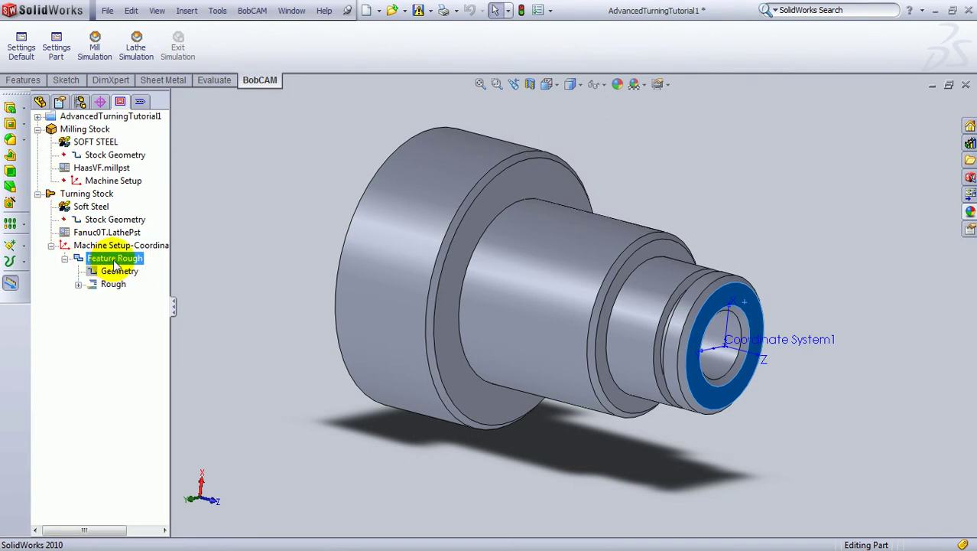
pyautogui.click(113, 284)
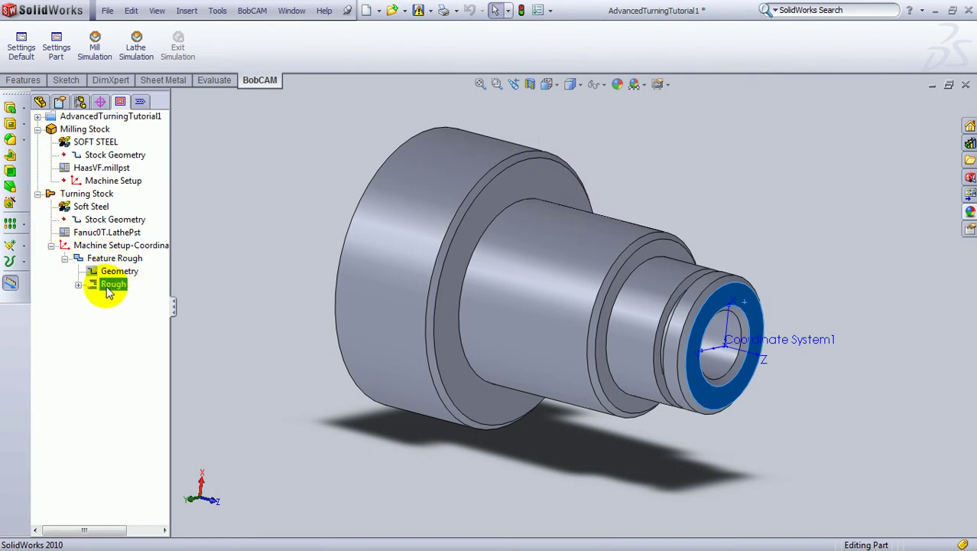
# Edit the Rough operation, keep Separate Moves posting and set Cycle Type to Face Rough
pyautogui.rightClick(115, 289)
pyautogui.click(137, 291)
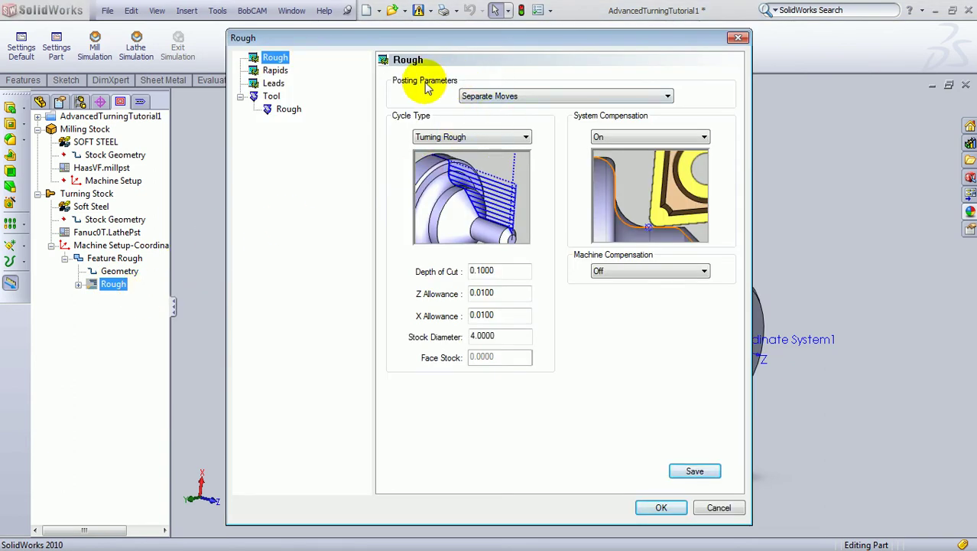
pyautogui.click(667, 96)
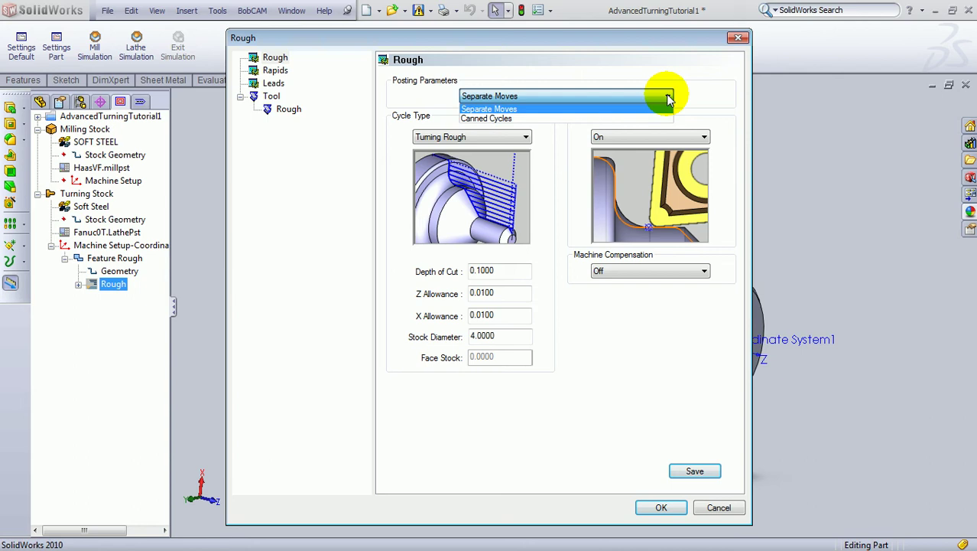
pyautogui.click(669, 98)
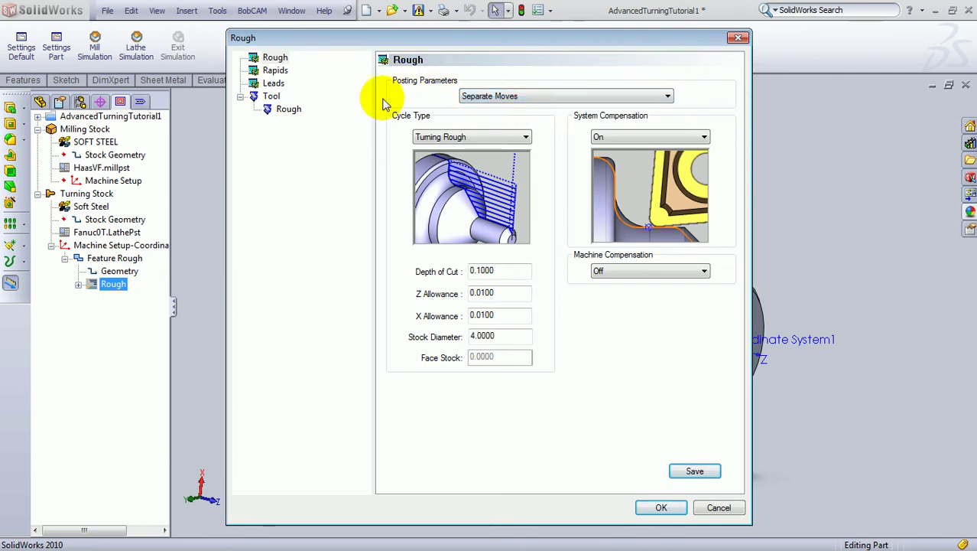
pyautogui.click(524, 138)
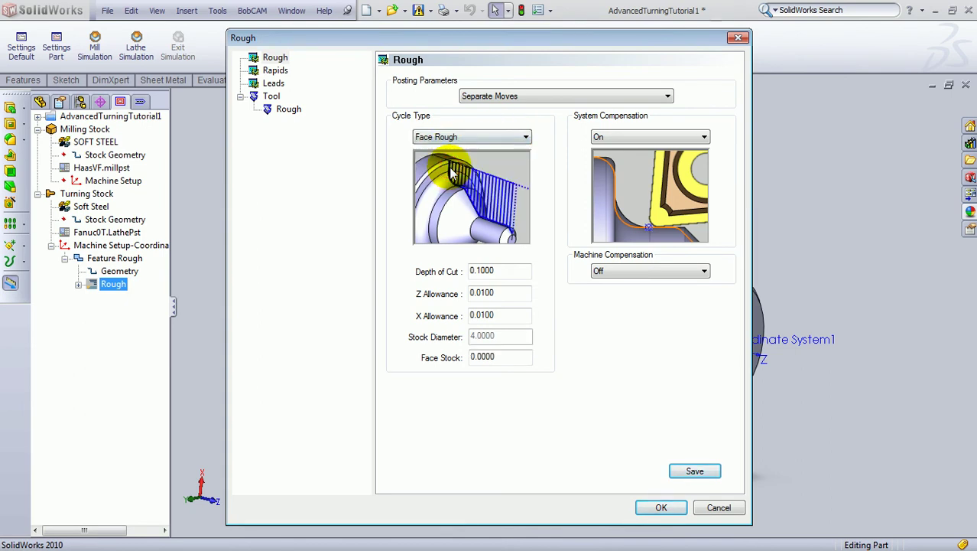
pyautogui.click(449, 169)
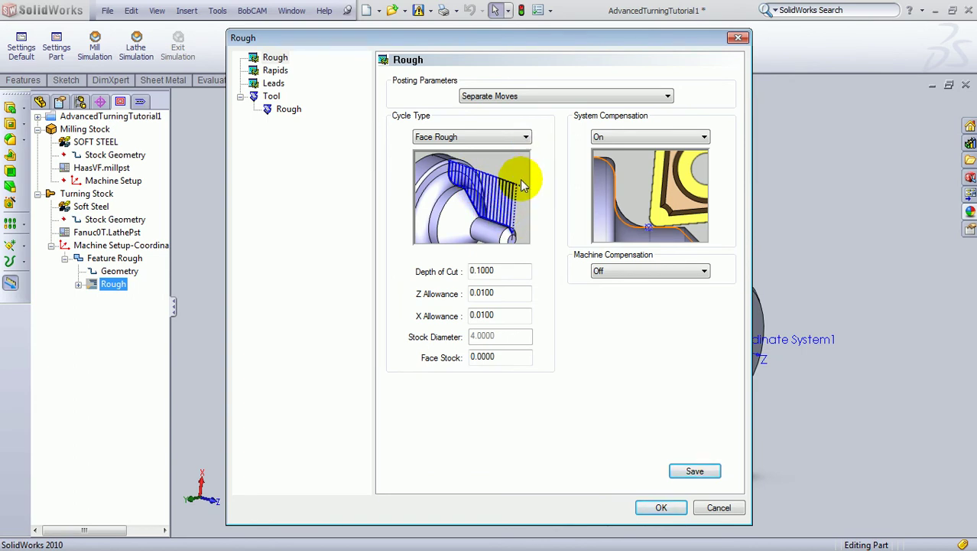
# Set the Depth of Cut to 0.1250 and Face Stock to 0.2500
pyautogui.doubleClick(486, 270)
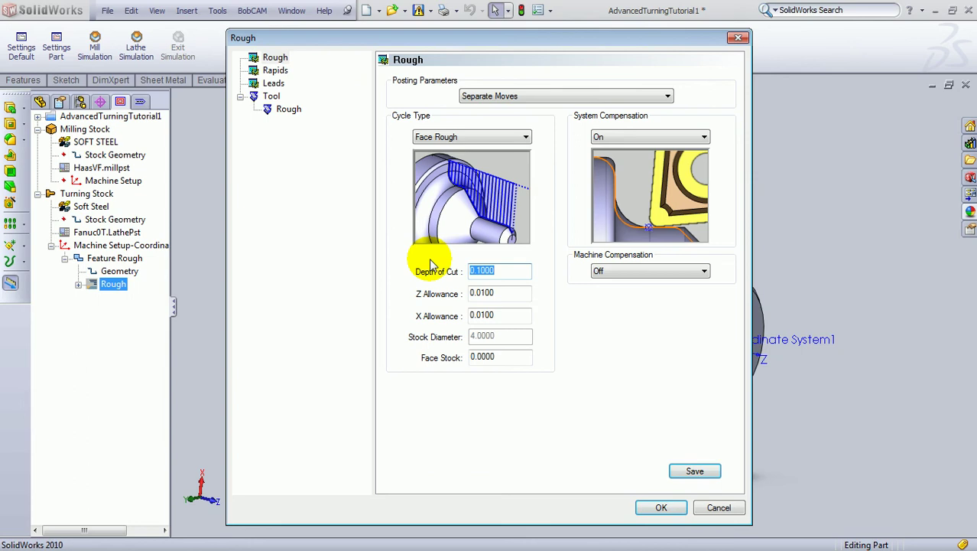
pyautogui.press('BackSpace')
pyautogui.doubleClick(517, 293)
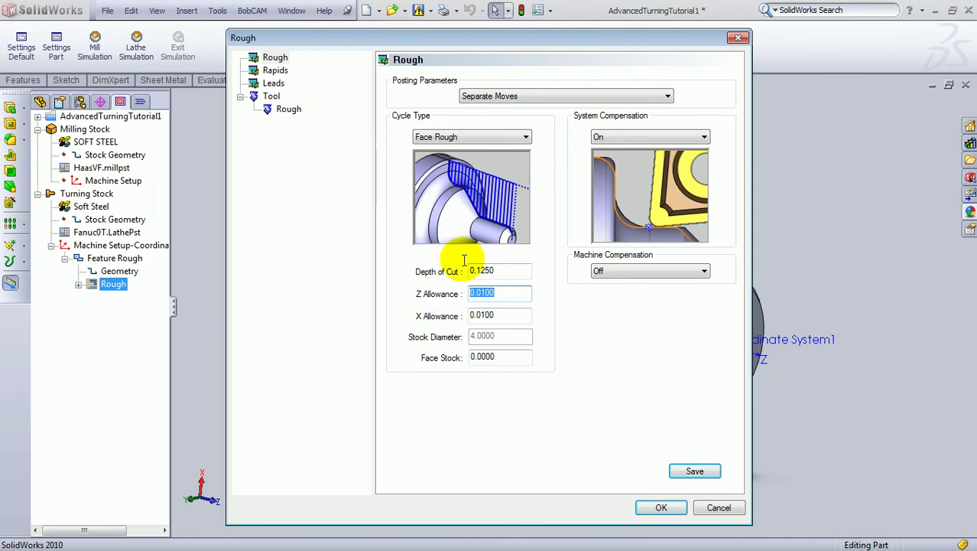
pyautogui.doubleClick(508, 315)
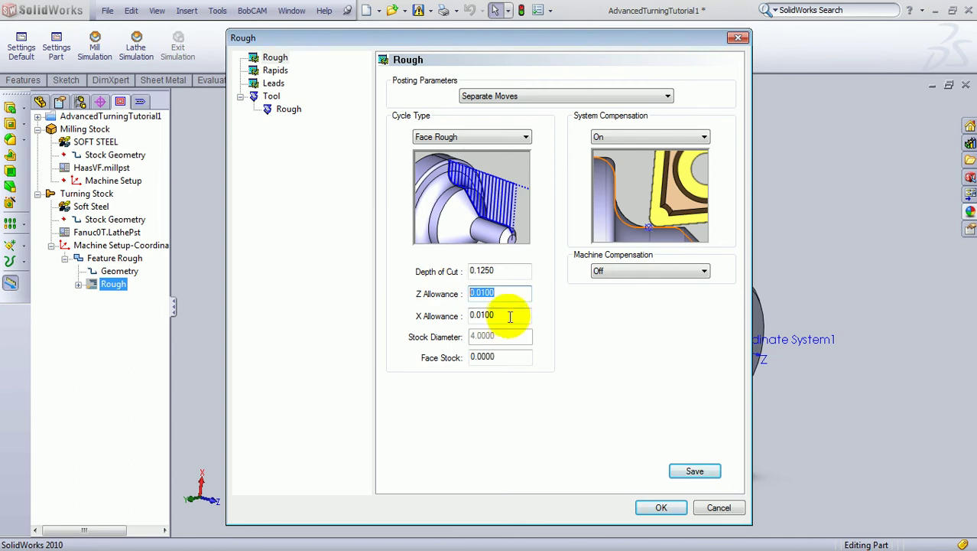
pyautogui.doubleClick(514, 358)
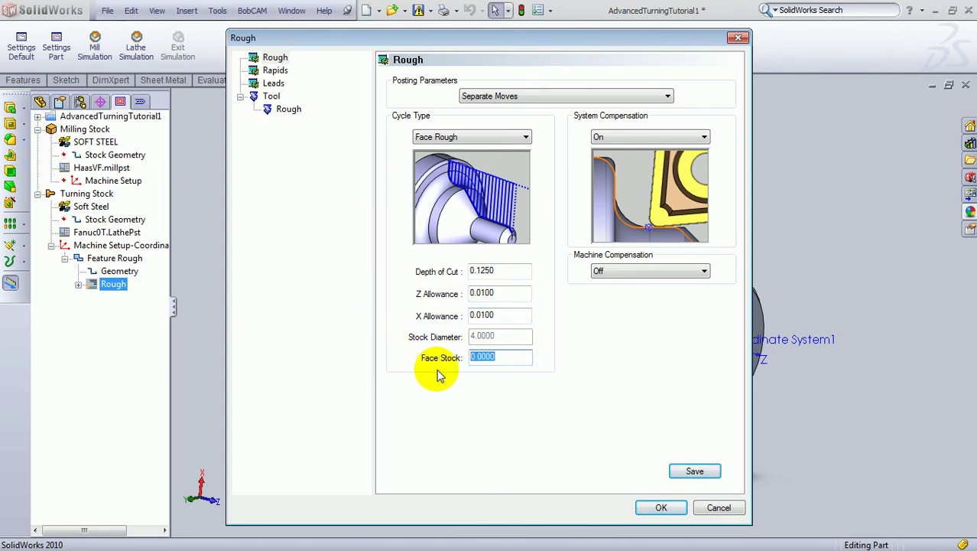
pyautogui.press('BackSpace')
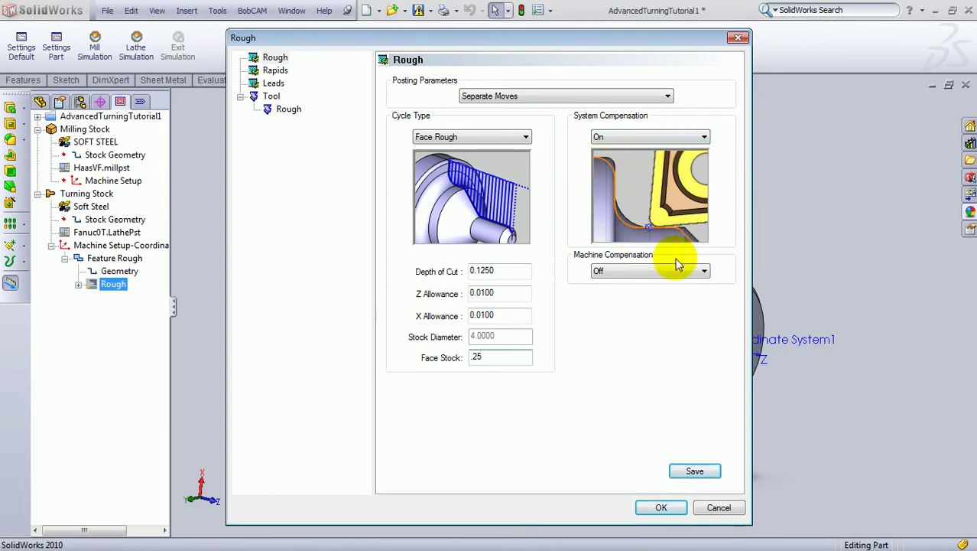
# Leave Machine Compensation Off and System Compensation On
pyautogui.click(704, 272)
pyautogui.click(704, 273)
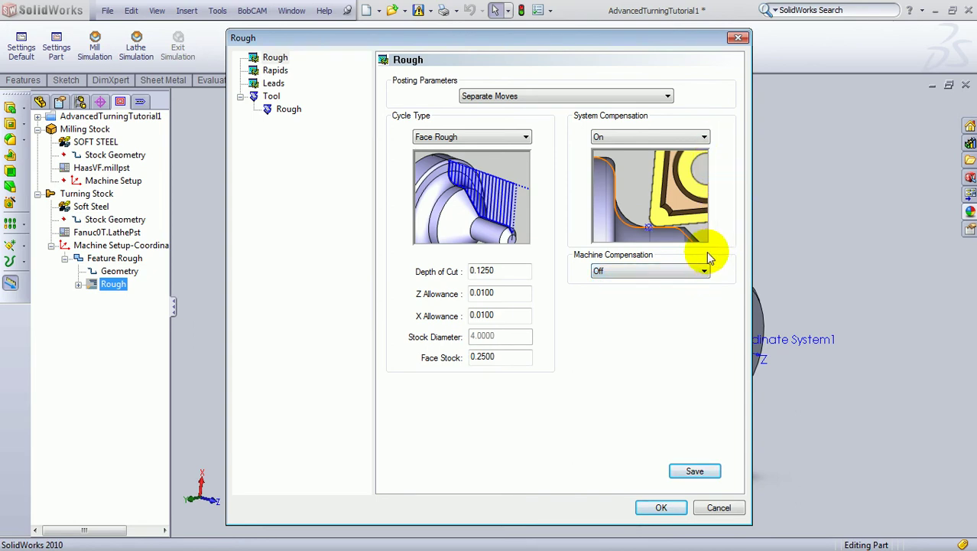
pyautogui.click(703, 136)
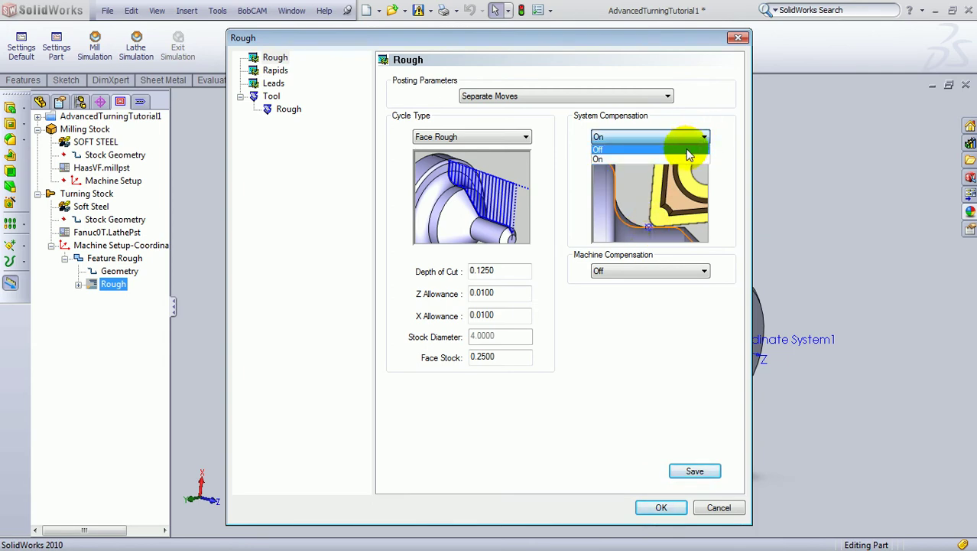
pyautogui.click(686, 150)
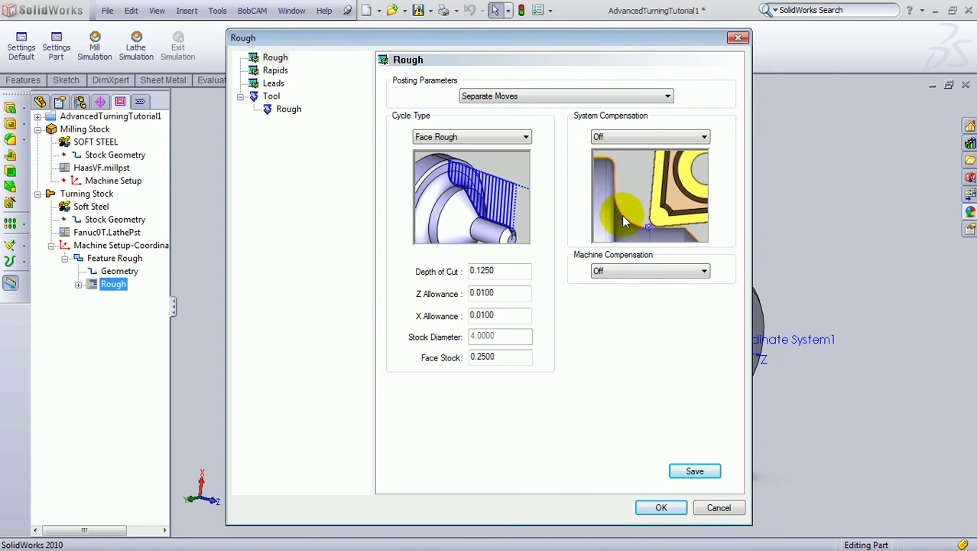
pyautogui.click(703, 270)
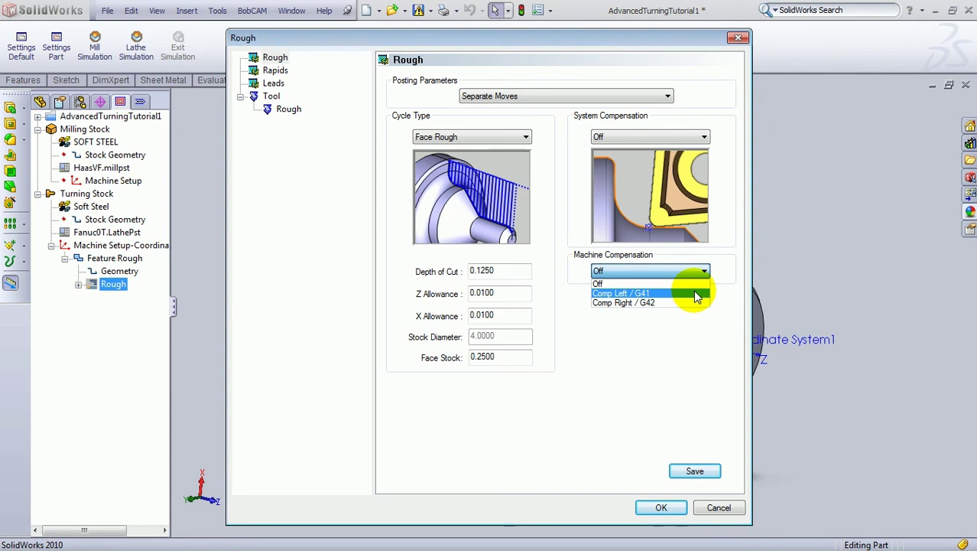
pyautogui.click(694, 270)
pyautogui.click(679, 137)
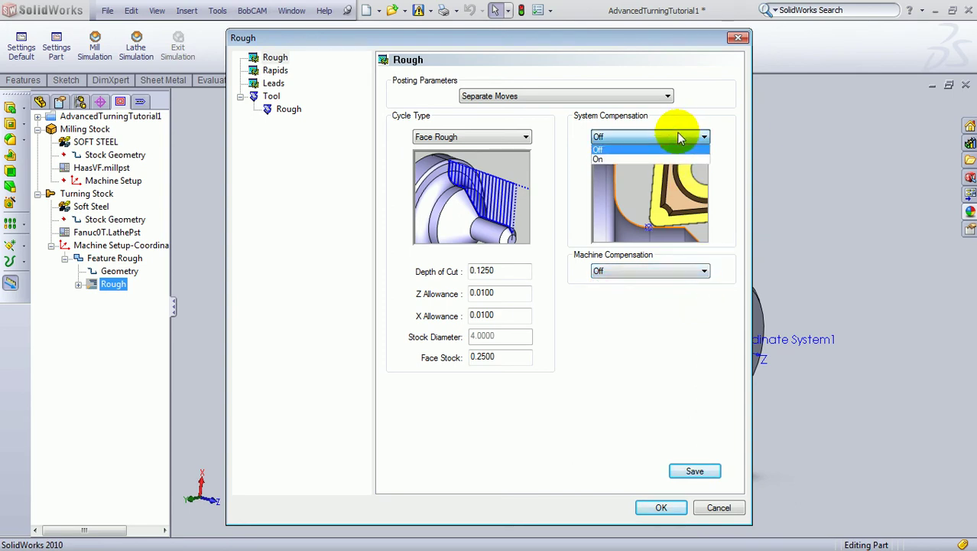
pyautogui.click(658, 158)
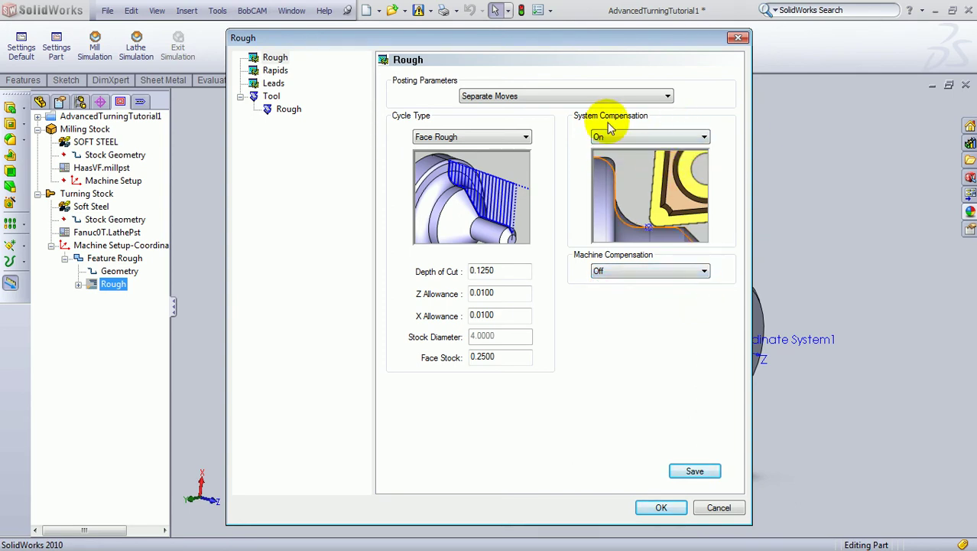
# On the Rapids page, try Rapid To Defined Point Z - X, then revert to Default Rapid On Exit
pyautogui.click(276, 71)
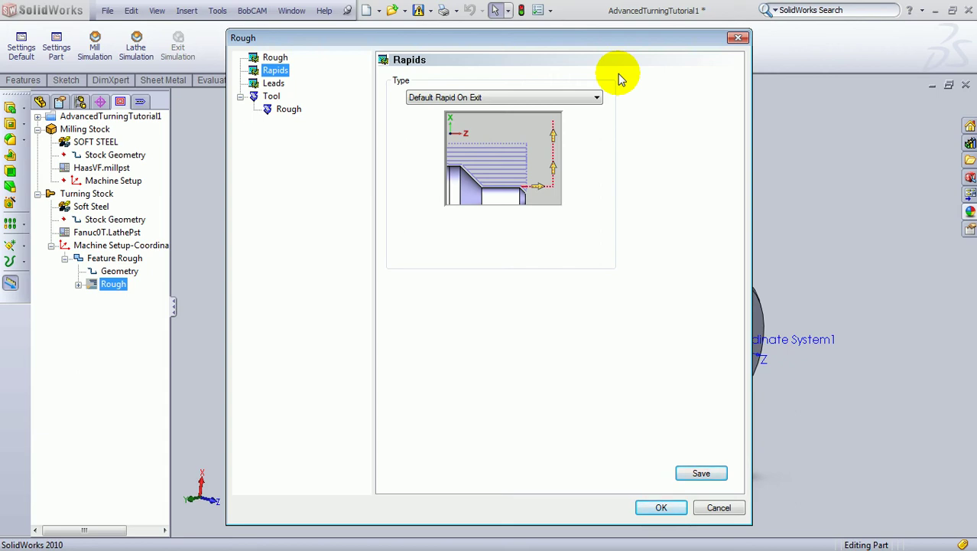
pyautogui.click(590, 99)
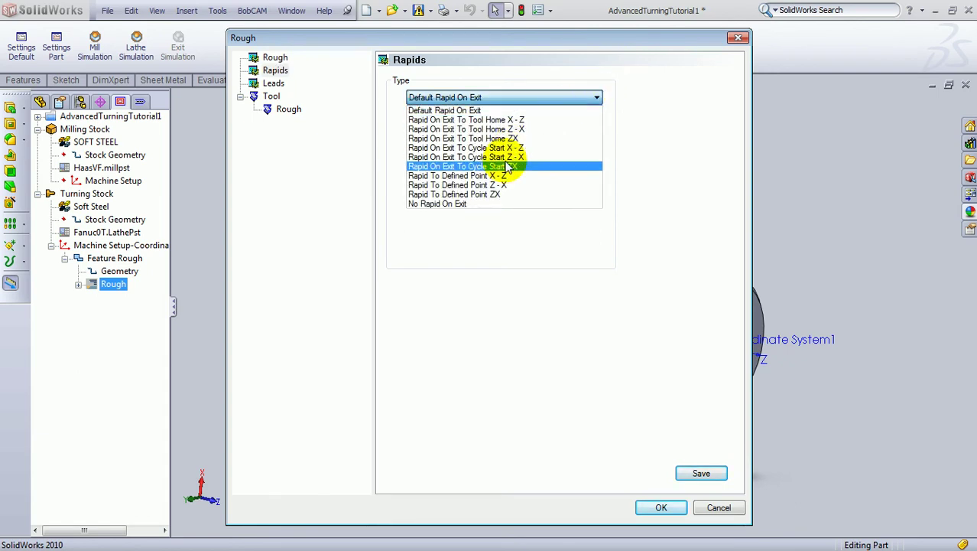
pyautogui.click(463, 185)
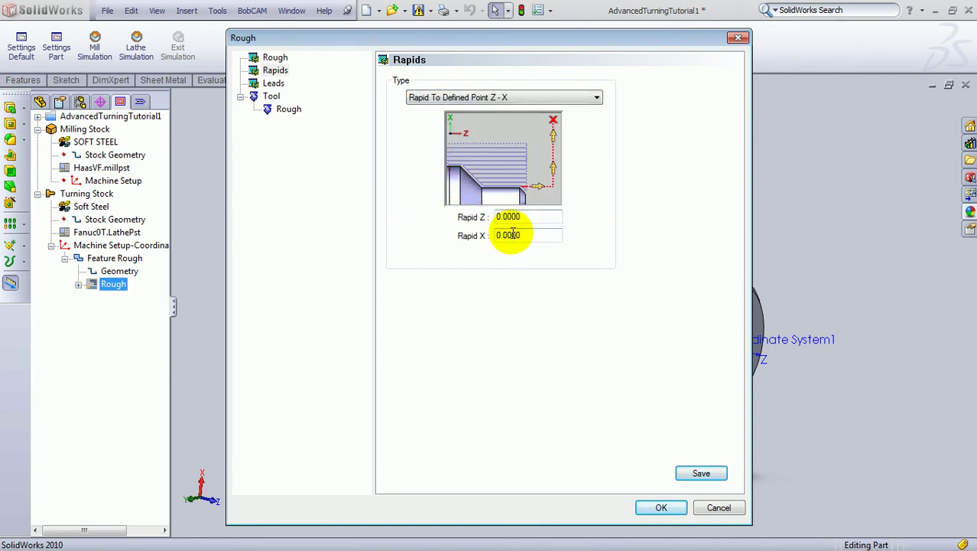
pyautogui.click(496, 97)
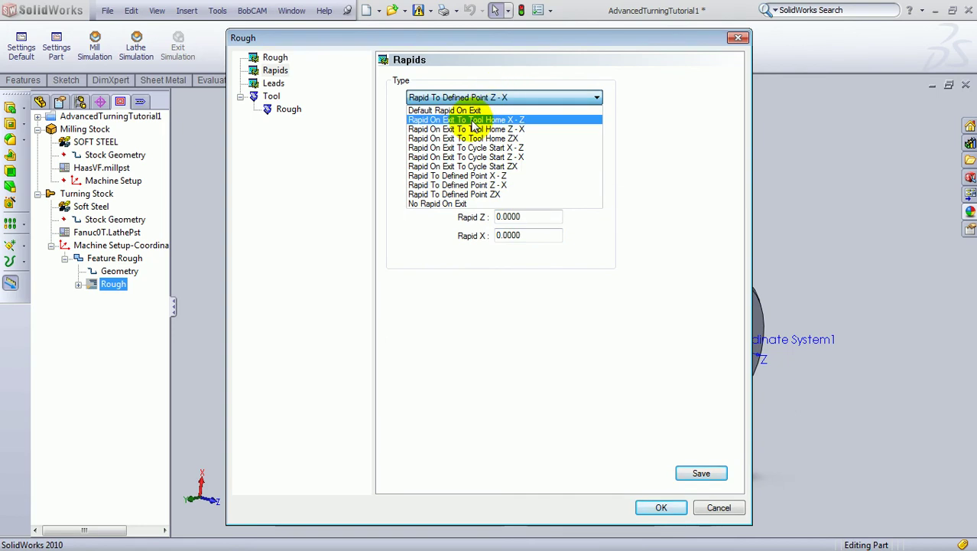
pyautogui.click(448, 111)
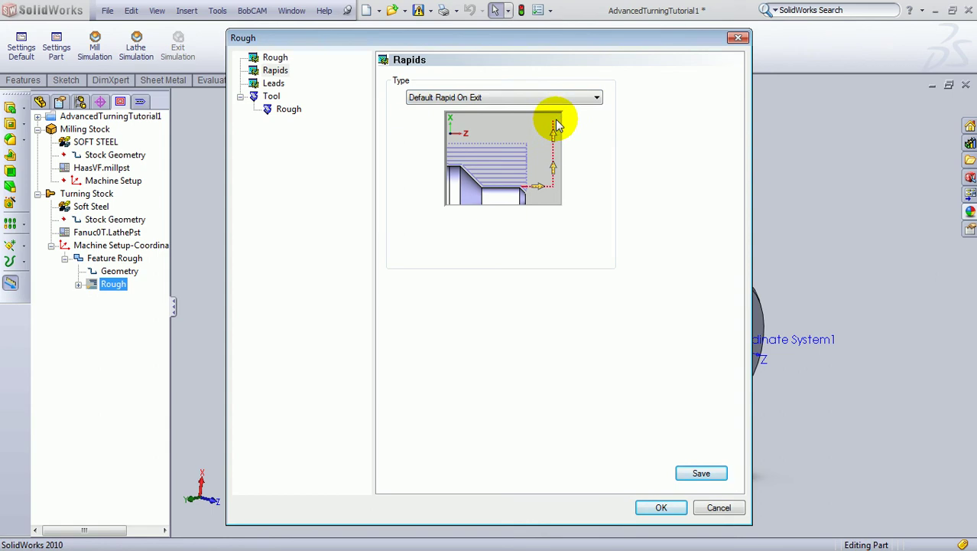
# On the Leads page, set Lead In X to 2 and Lead Out X to -1
pyautogui.click(273, 83)
pyautogui.moveTo(454, 37); pyautogui.dragTo(323, 8)
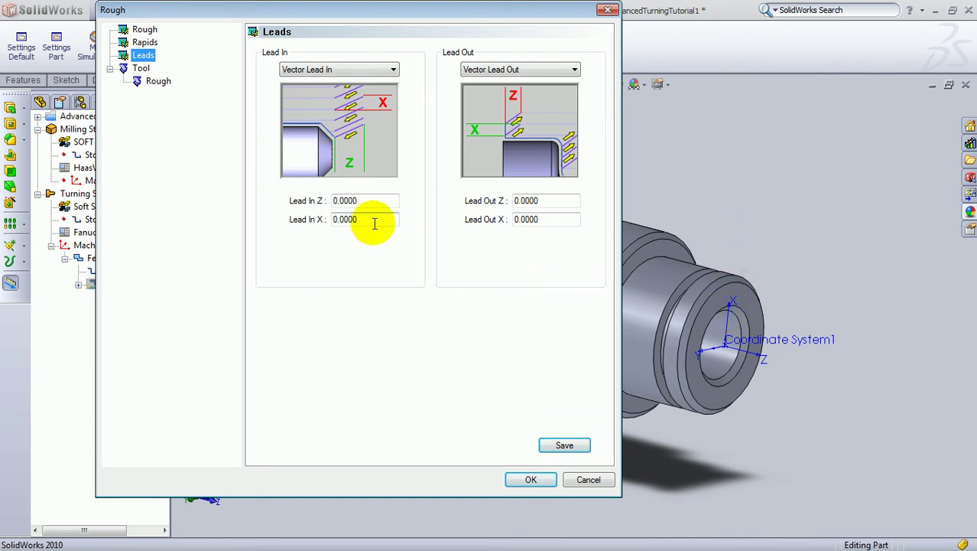
pyautogui.moveTo(376, 220); pyautogui.dragTo(329, 221)
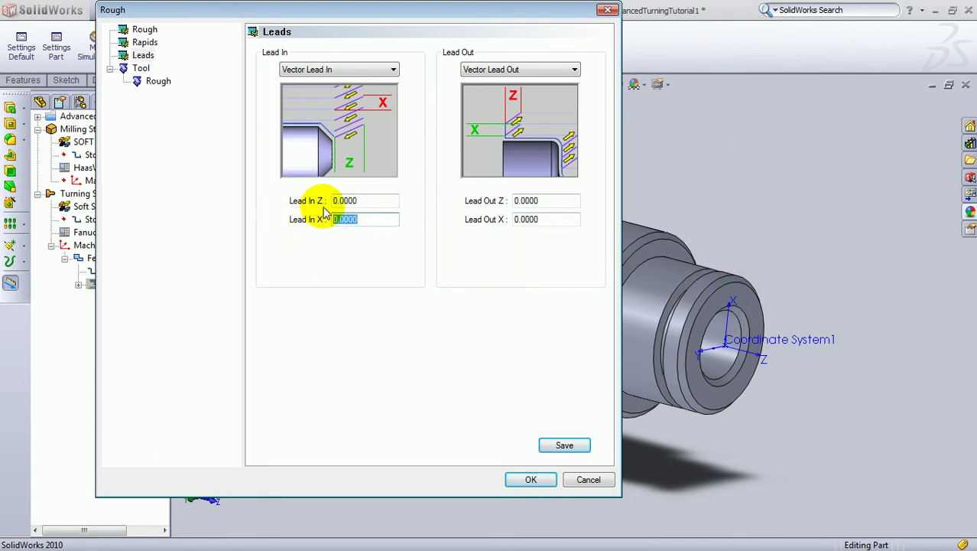
pyautogui.write('2')
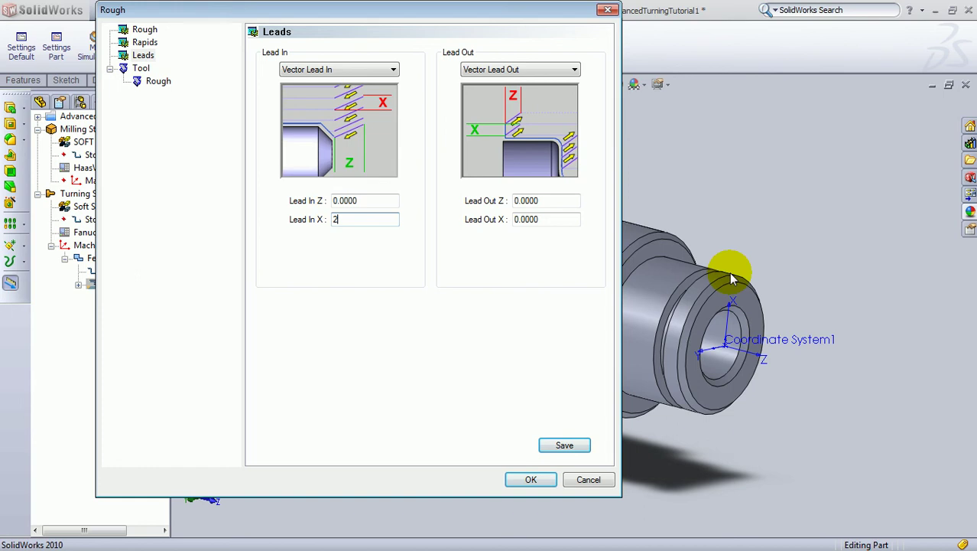
pyautogui.click(570, 216)
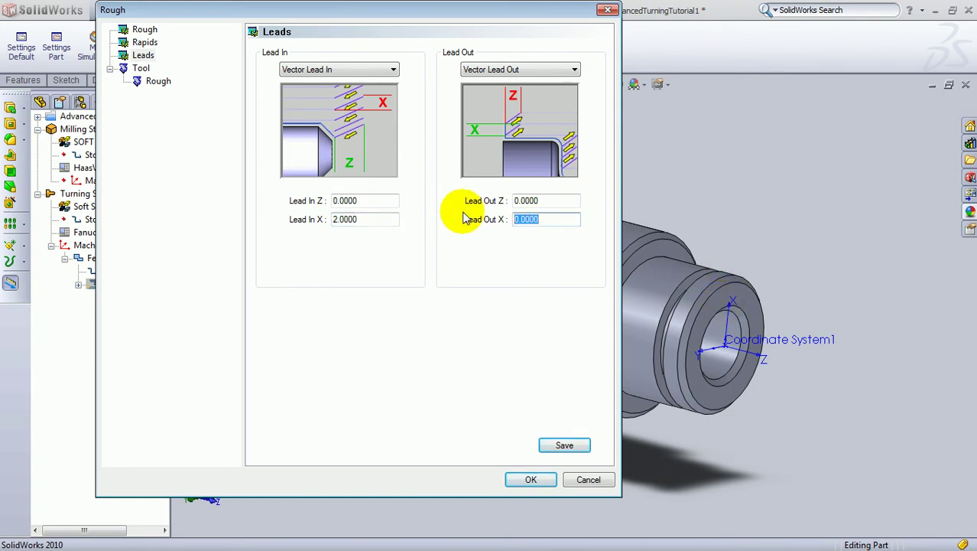
pyautogui.write('-1')
# Browse the rough tool library and close it without changing tools
pyautogui.click(158, 82)
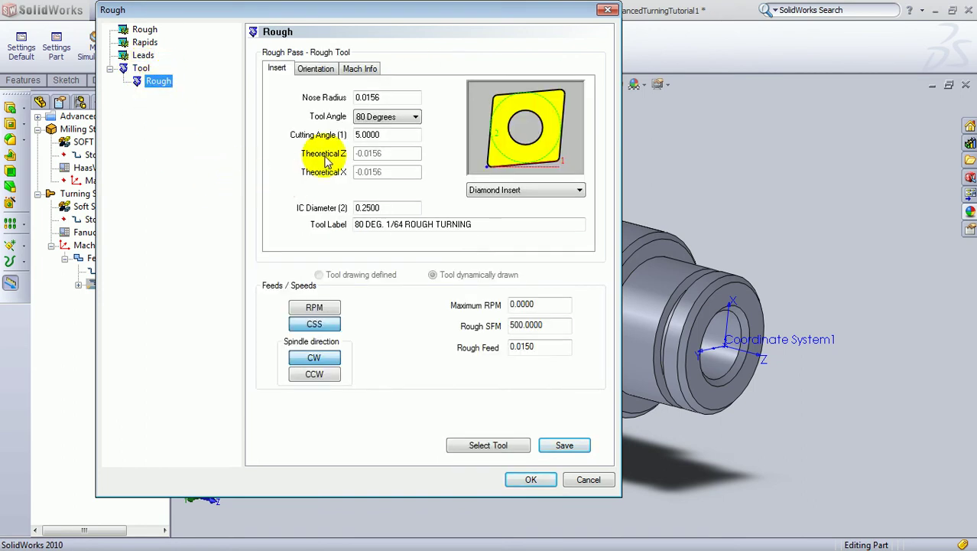
pyautogui.click(490, 445)
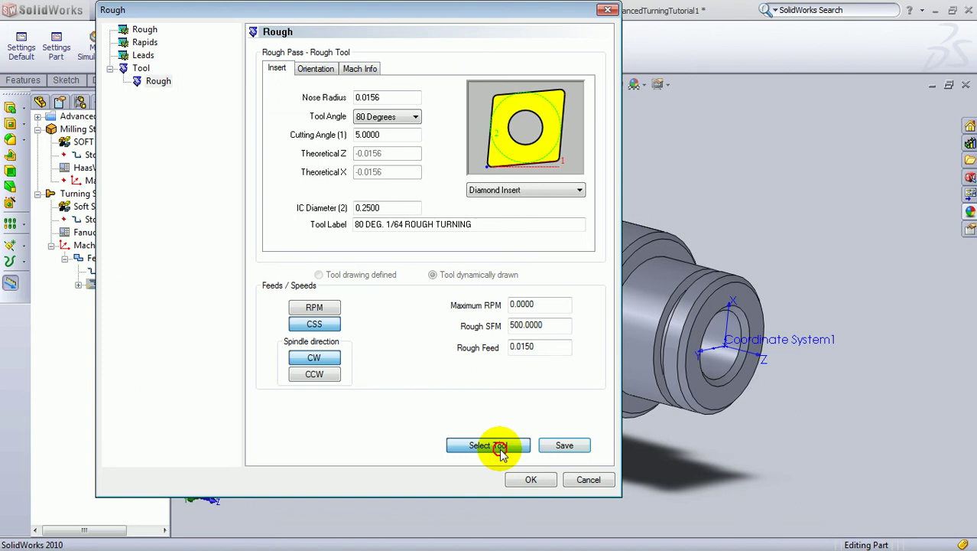
pyautogui.moveTo(496, 165)
pyautogui.mouseDown()
pyautogui.moveTo(499, 289)
pyautogui.moveTo(497, 155)
pyautogui.mouseUp()
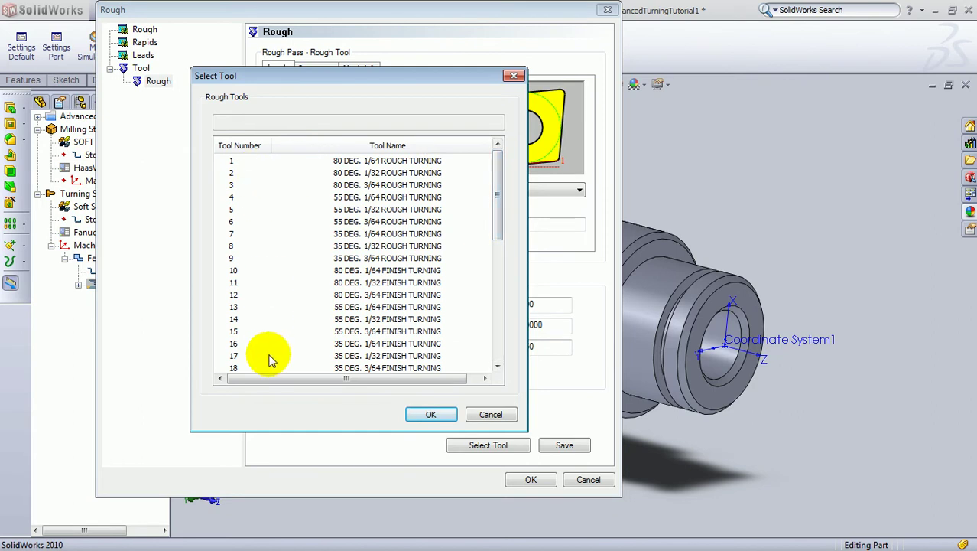
pyautogui.click(493, 414)
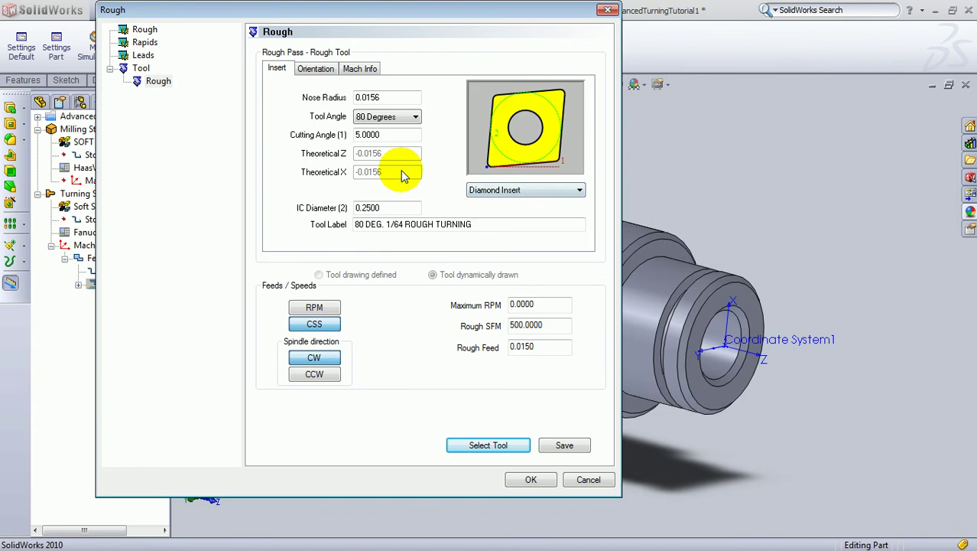
# Set Maximum RPM to 500 and Rough SFM to 50
pyautogui.doubleClick(535, 305)
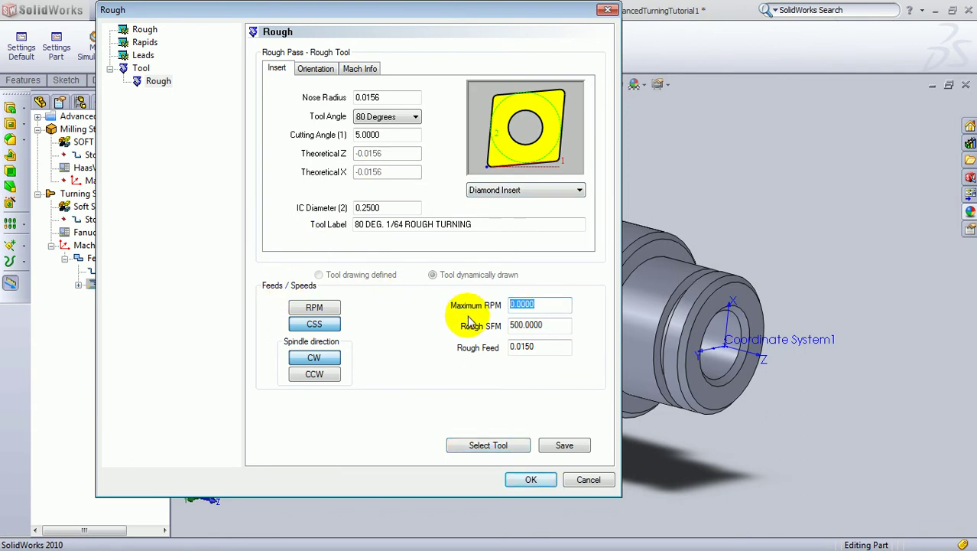
pyautogui.write('5')
pyautogui.press('Tab')
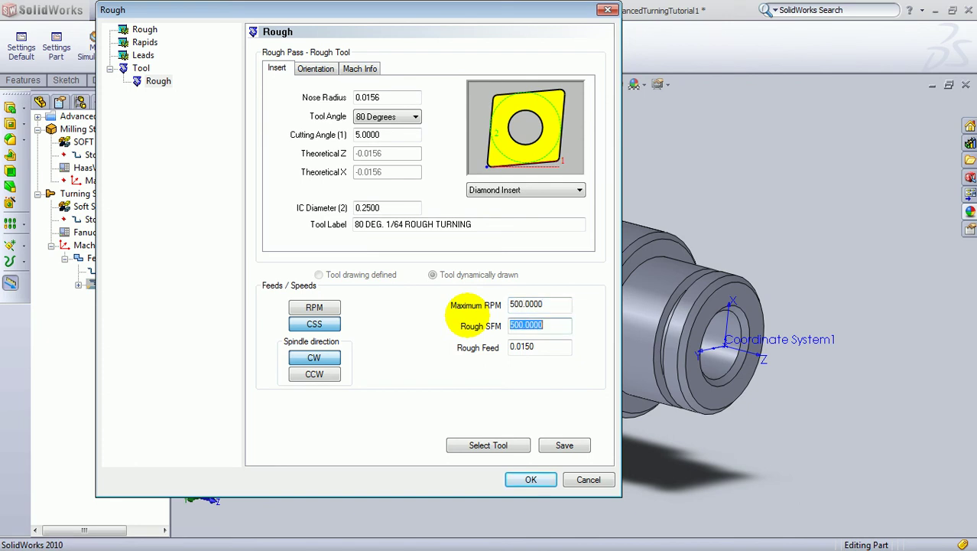
pyautogui.write('3')
pyautogui.write('0')
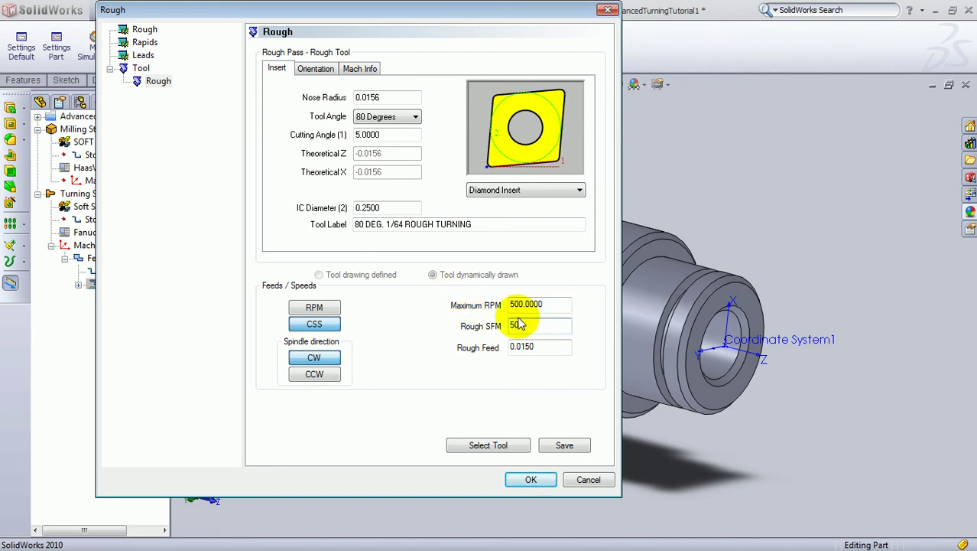
pyautogui.press('Tab')
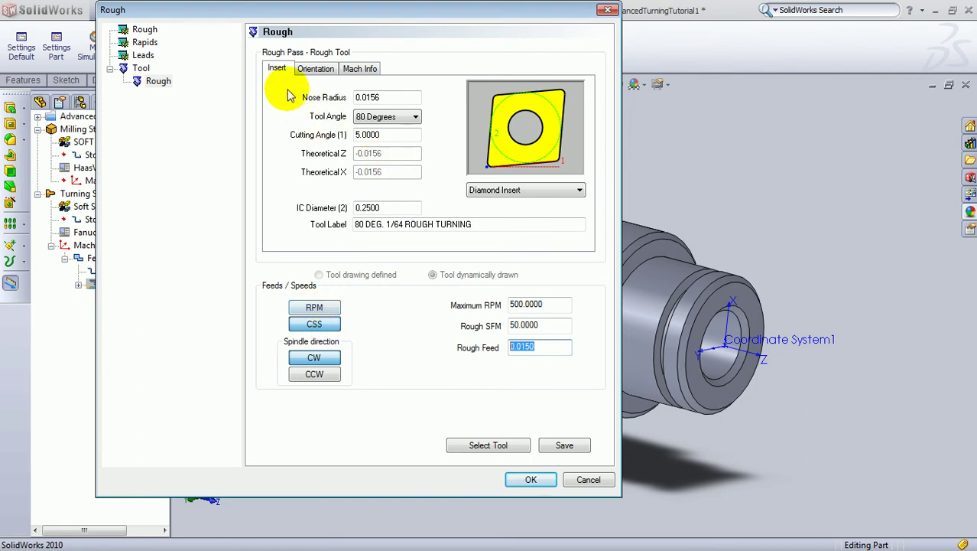
# Review the tool's Orientation and Mach Info tabs, then accept the Rough settings
pyautogui.click(316, 70)
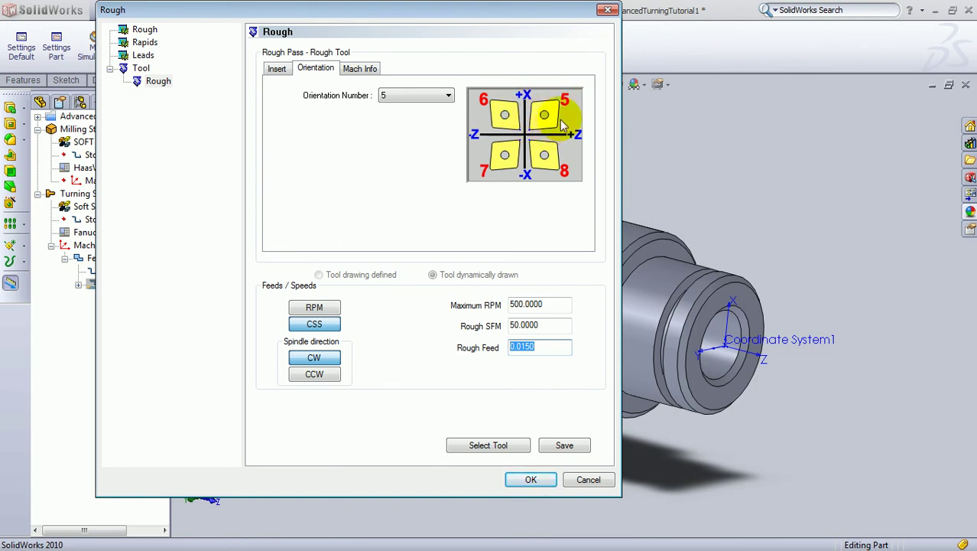
pyautogui.click(372, 67)
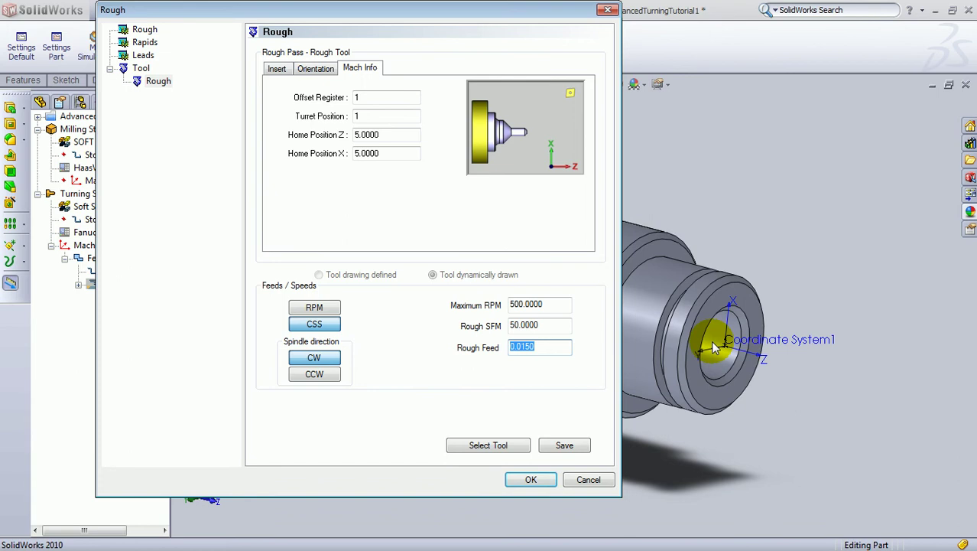
pyautogui.click(517, 480)
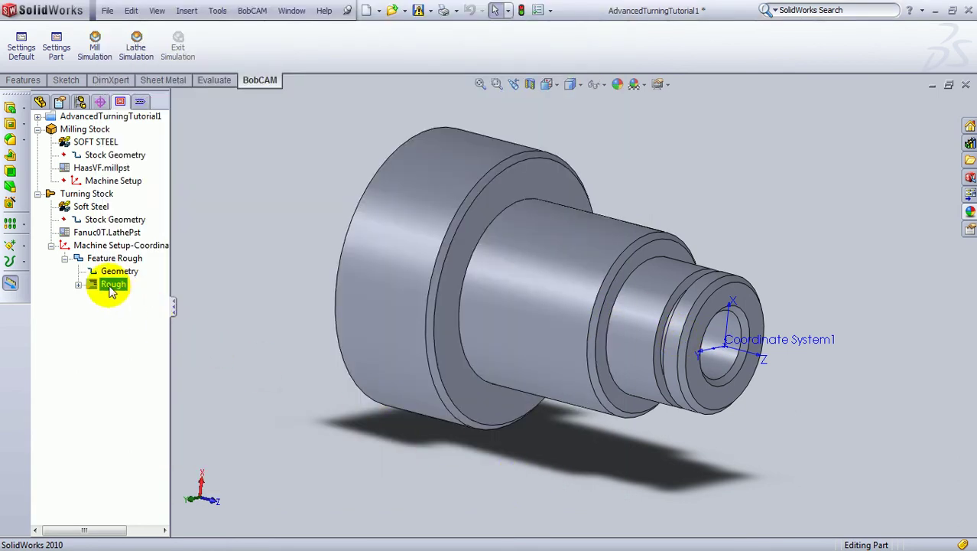
# Compute the Rough toolpath around the part
pyautogui.rightClick(110, 289)
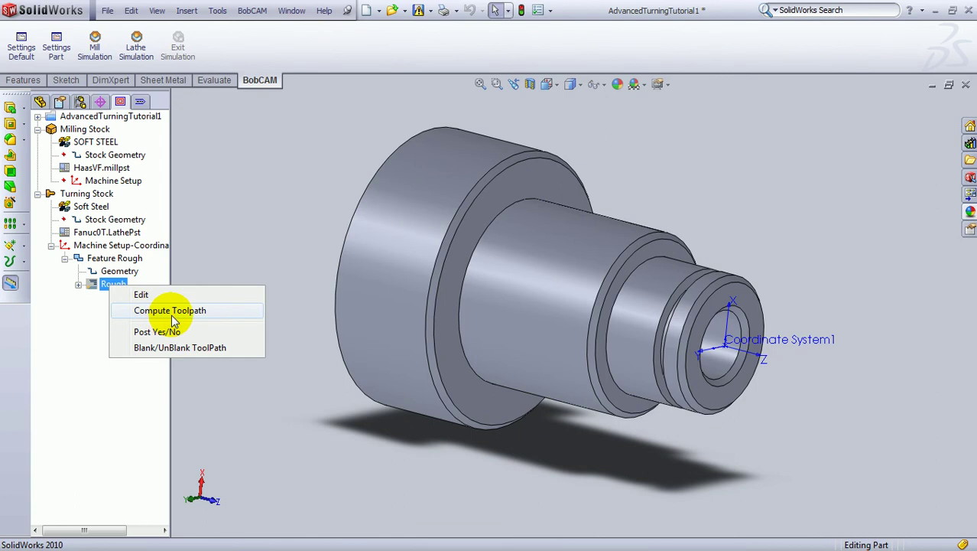
pyautogui.click(164, 338)
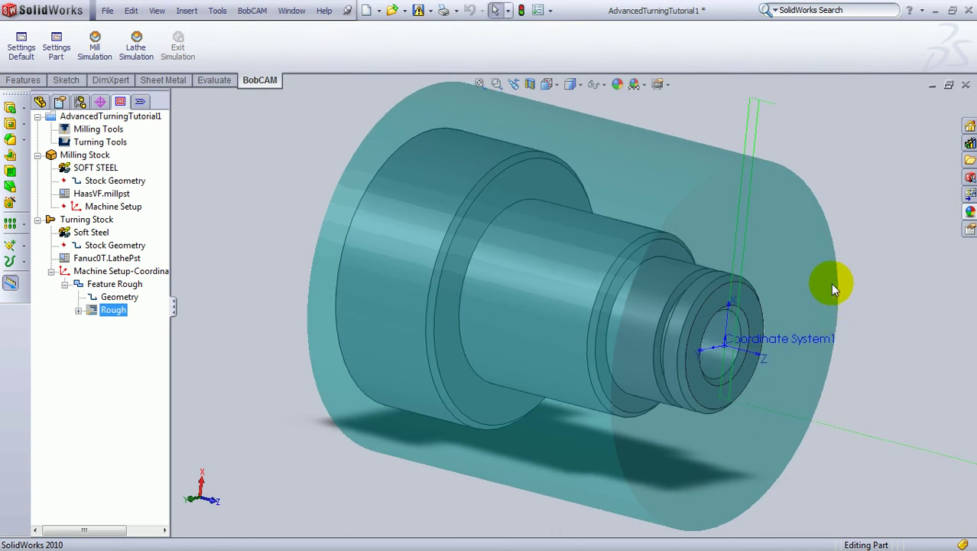
pyautogui.scroll(-3, 818, 274)
pyautogui.scroll(2, 772, 287)
pyautogui.scroll(3, 767, 290)
pyautogui.moveTo(621, 321); pyautogui.dragTo(639, 276, button='middle')
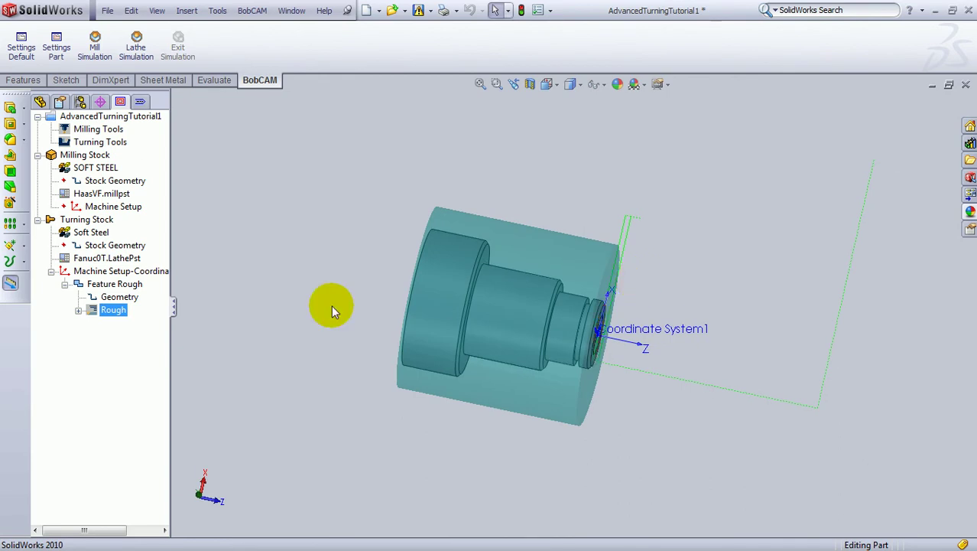
# Change the Rough toolpath's display colour from green to black
pyautogui.click(80, 312)
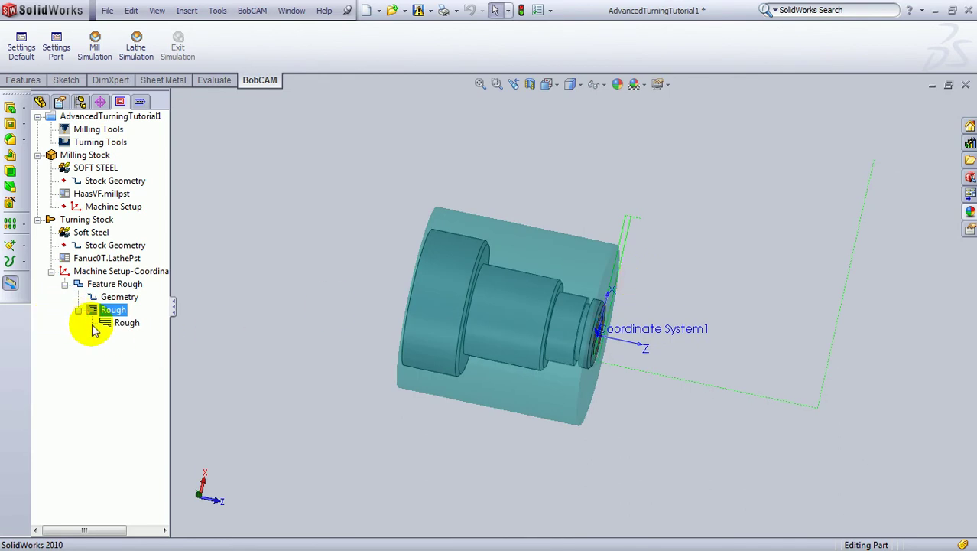
pyautogui.rightClick(124, 321)
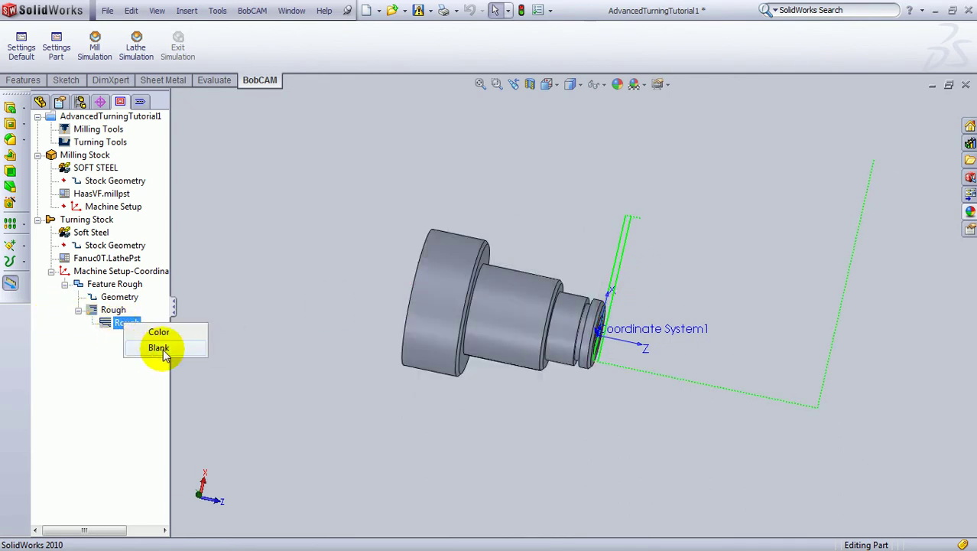
pyautogui.click(158, 332)
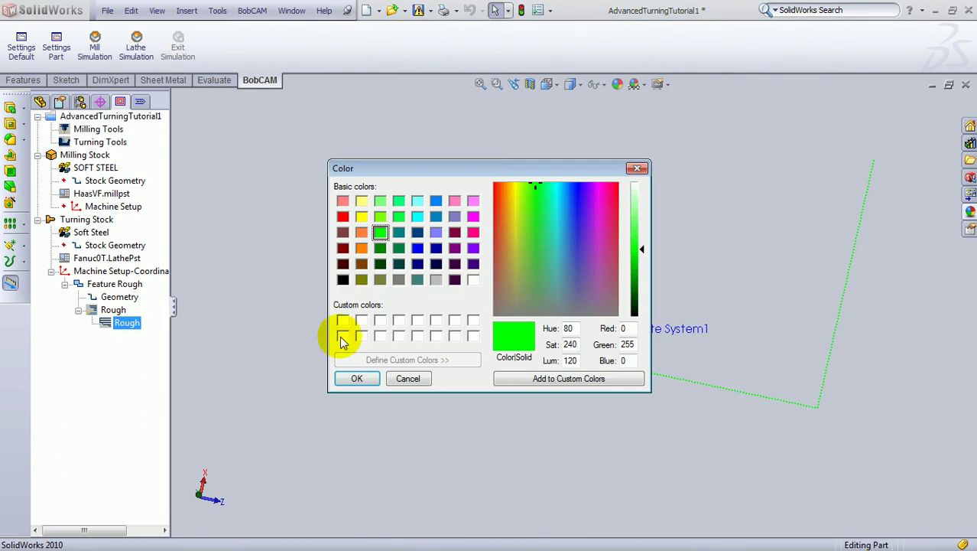
pyautogui.click(343, 279)
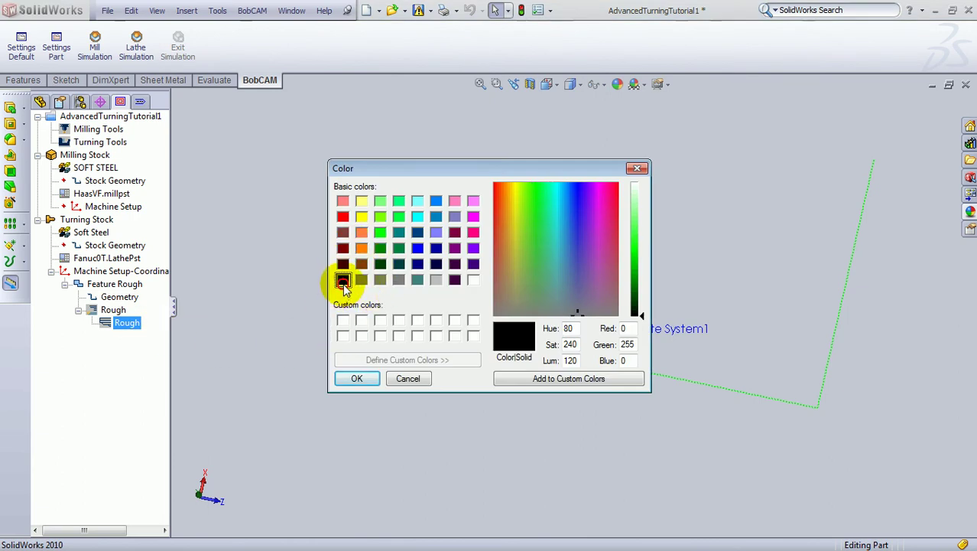
pyautogui.click(358, 378)
pyautogui.moveTo(647, 325); pyautogui.dragTo(472, 384, button='middle')
pyautogui.scroll(-5, 501, 343)
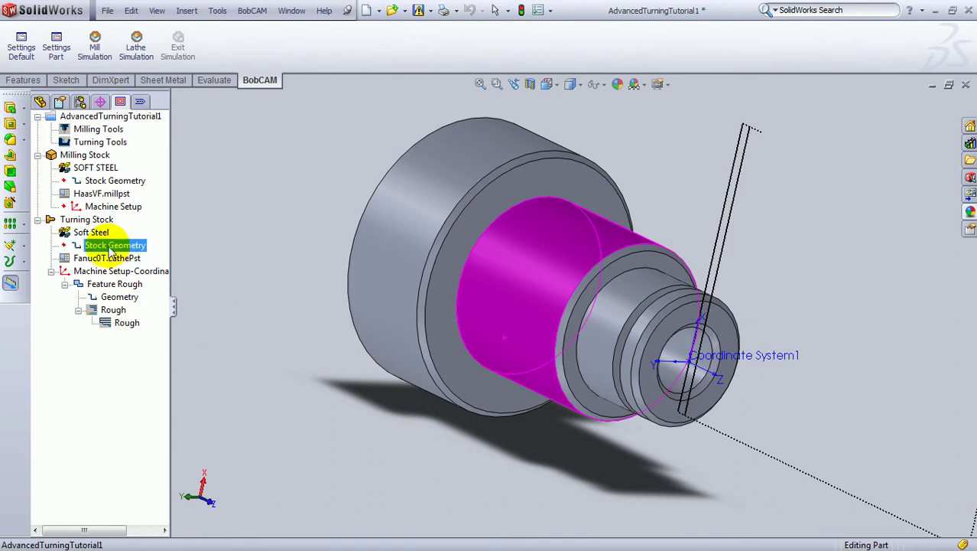
# Add a second Turn > Rough feature under Turning Stock and begin re-selecting its geometry
pyautogui.rightClick(102, 222)
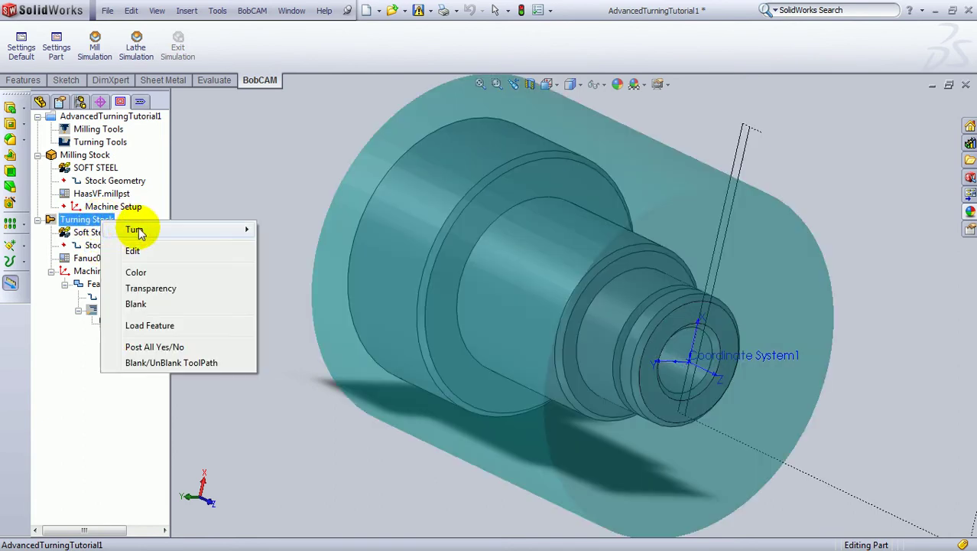
pyautogui.moveTo(133, 229)
pyautogui.click(309, 233)
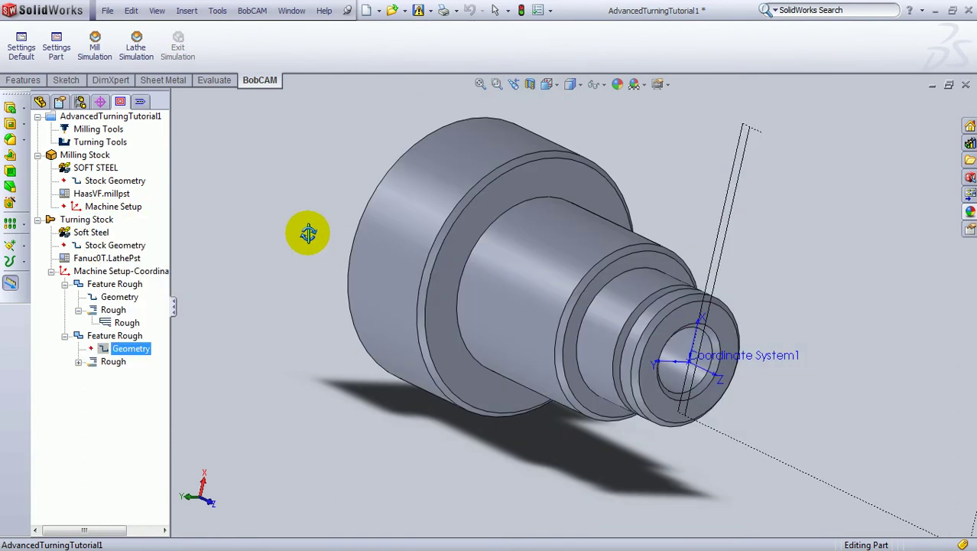
pyautogui.rightClick(127, 350)
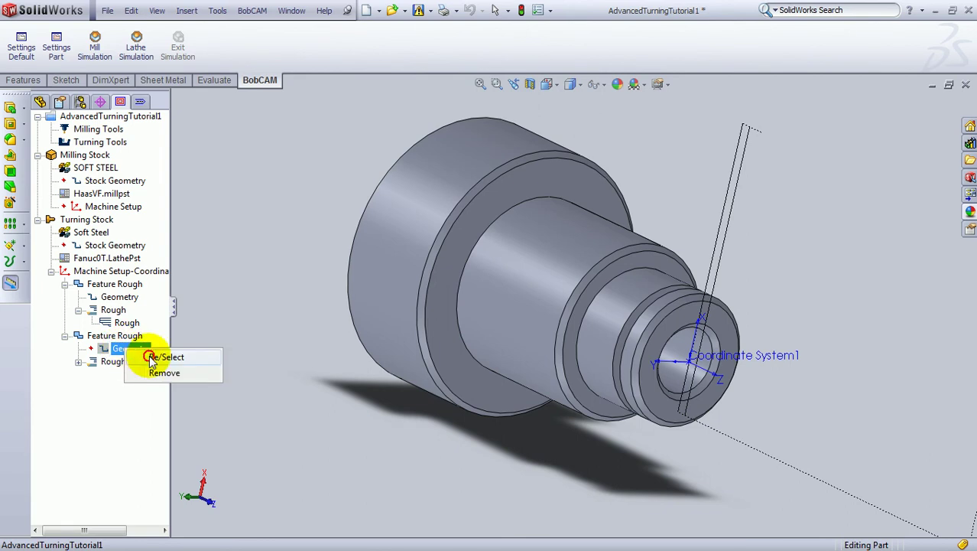
pyautogui.click(151, 357)
pyautogui.moveTo(281, 250); pyautogui.dragTo(720, 200, button='middle')
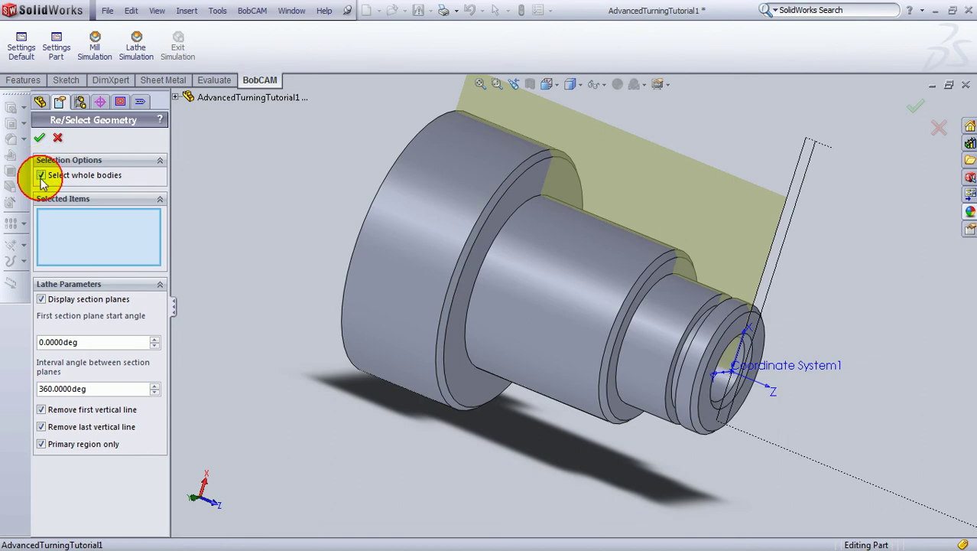
# Select the whole Cut-Revolve1 body as the rough feature's geometry
pyautogui.click(562, 273)
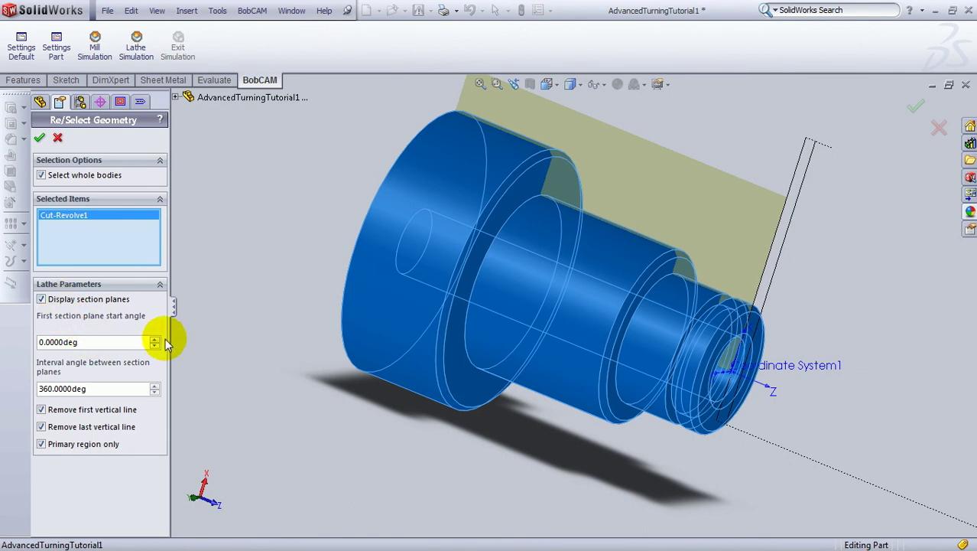
pyautogui.click(656, 274)
pyautogui.moveTo(656, 274); pyautogui.dragTo(621, 283, button='middle')
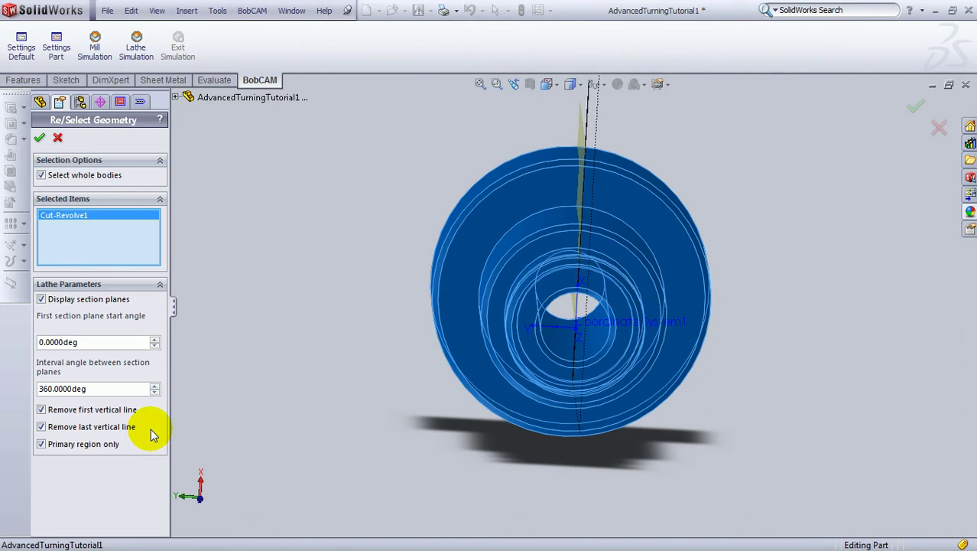
# Set the first section plane start angle to 0°
pyautogui.click(155, 339)
pyautogui.tripleClick(156, 339)
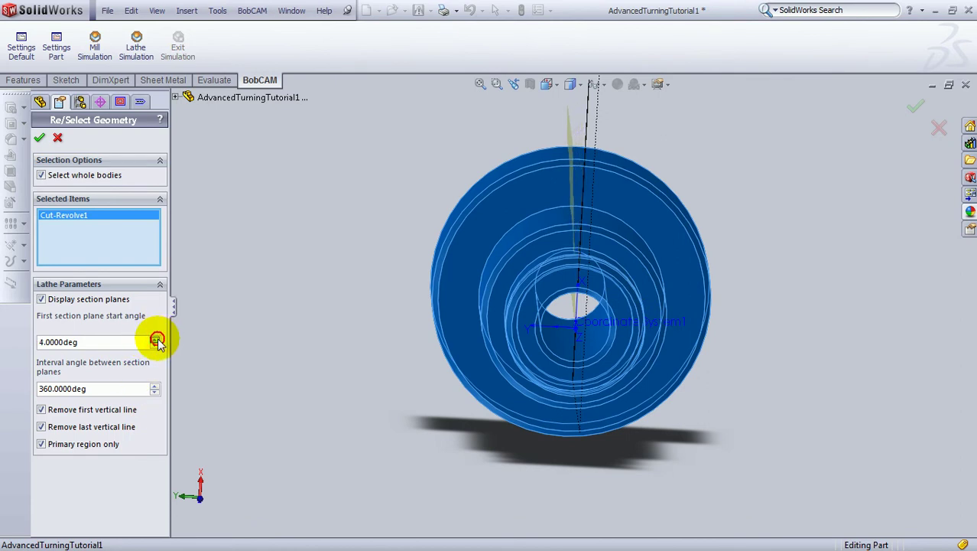
pyautogui.tripleClick(155, 339)
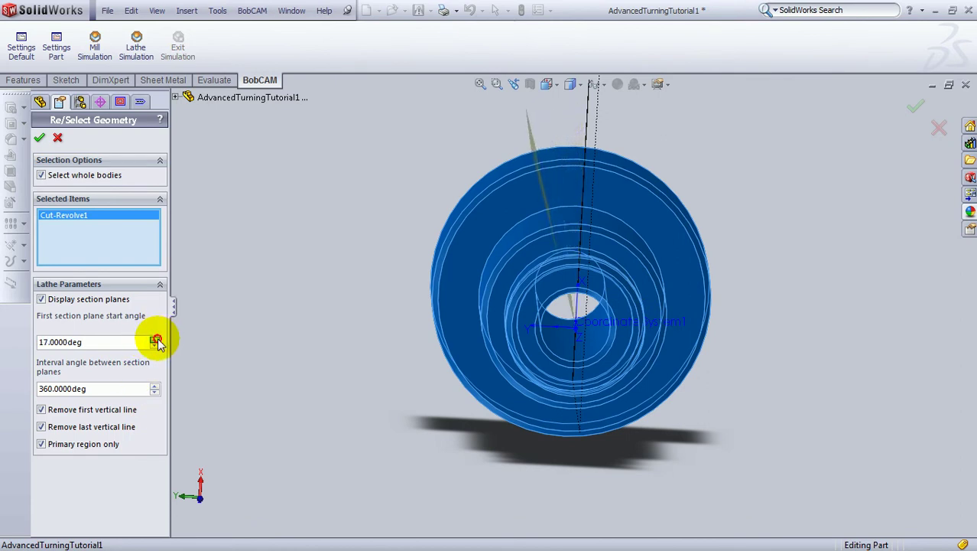
pyautogui.click(155, 339)
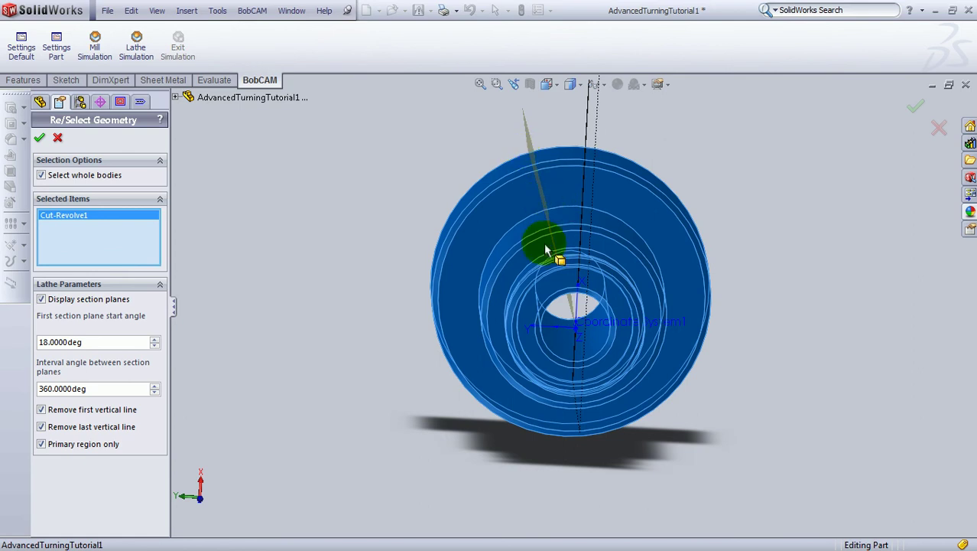
pyautogui.doubleClick(114, 342)
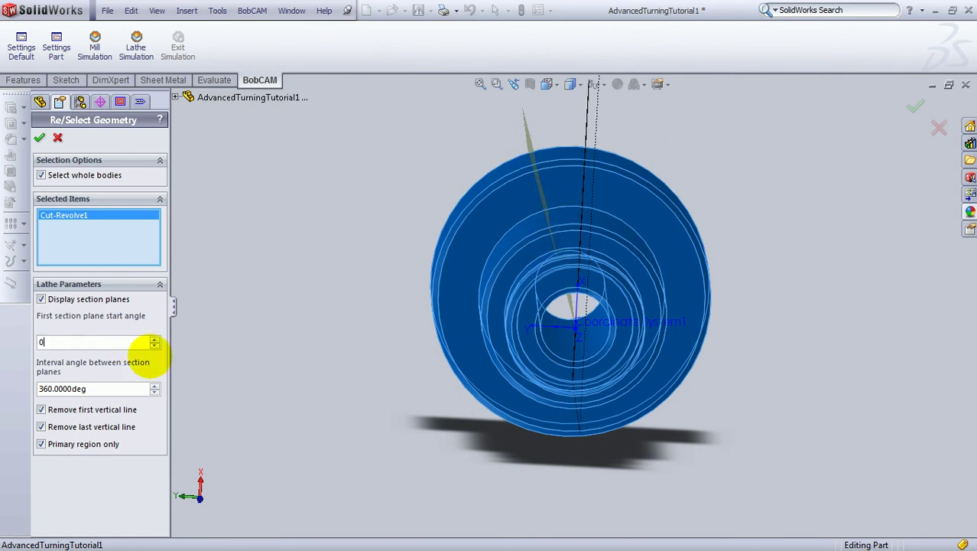
pyautogui.write('0')
pyautogui.press('Return')
pyautogui.moveTo(457, 342)
pyautogui.mouseDown(button='middle')
pyautogui.moveTo(447, 338)
pyautogui.moveTo(452, 352)
pyautogui.mouseUp(button='middle')
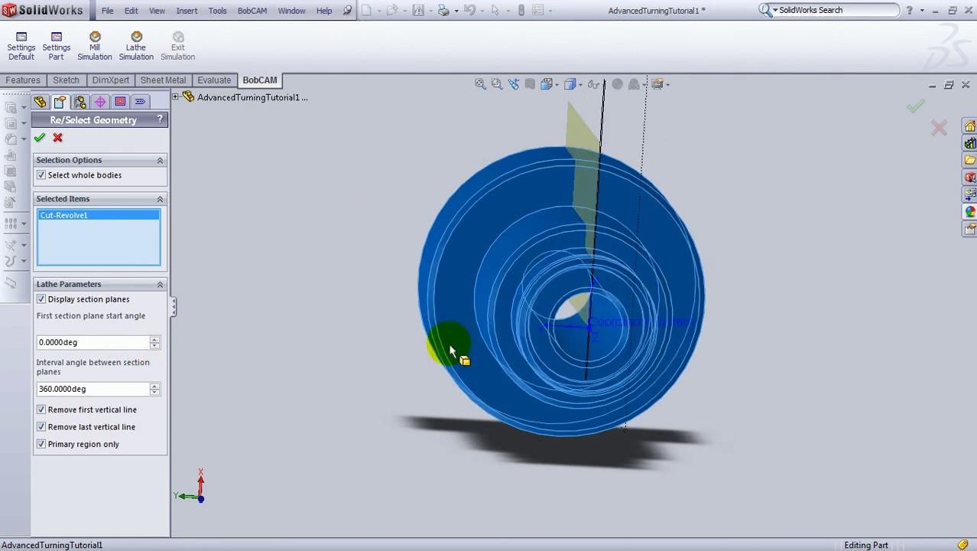
# Keep the 360° interval and tick Remove first vertical line
pyautogui.doubleClick(106, 390)
pyautogui.click(579, 284)
pyautogui.click(547, 144)
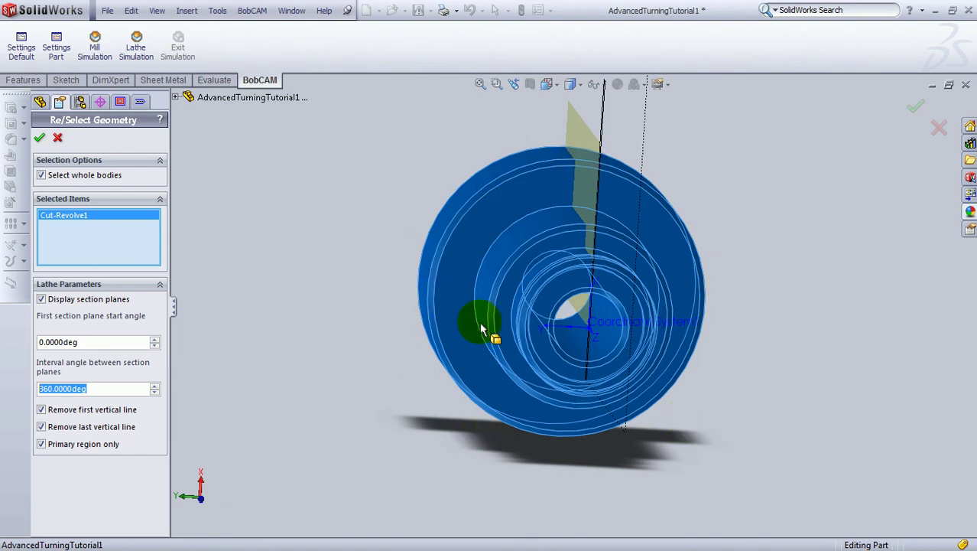
pyautogui.moveTo(495, 332); pyautogui.dragTo(254, 381, button='middle')
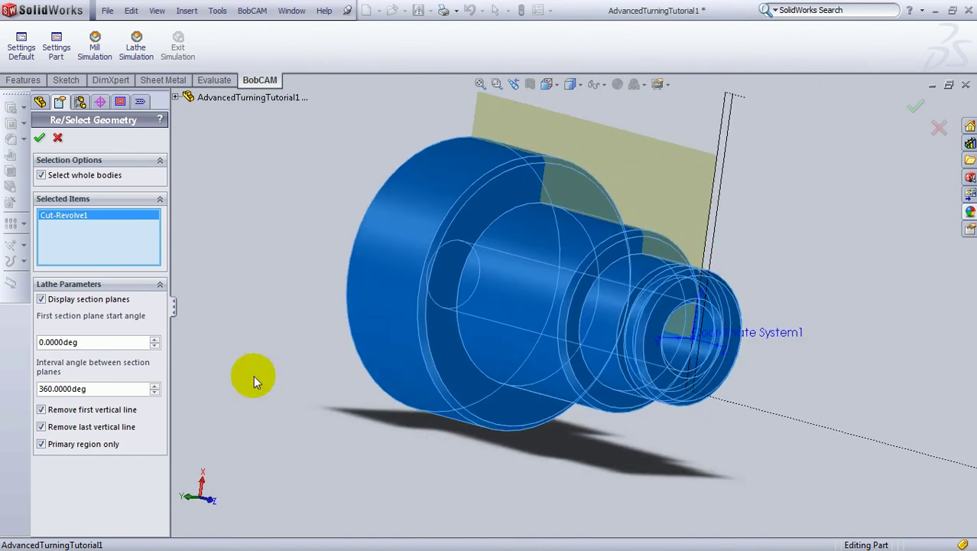
pyautogui.click(42, 409)
# Tick Remove last vertical line and Primary region only, then accept Cut-Revolve1 as geometry
pyautogui.click(41, 427)
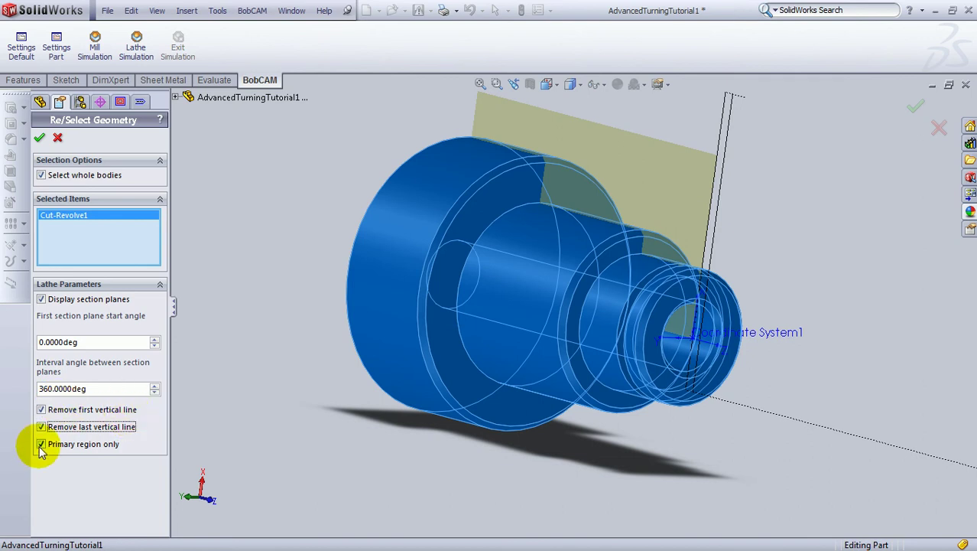
pyautogui.scroll(-1, 344, 394)
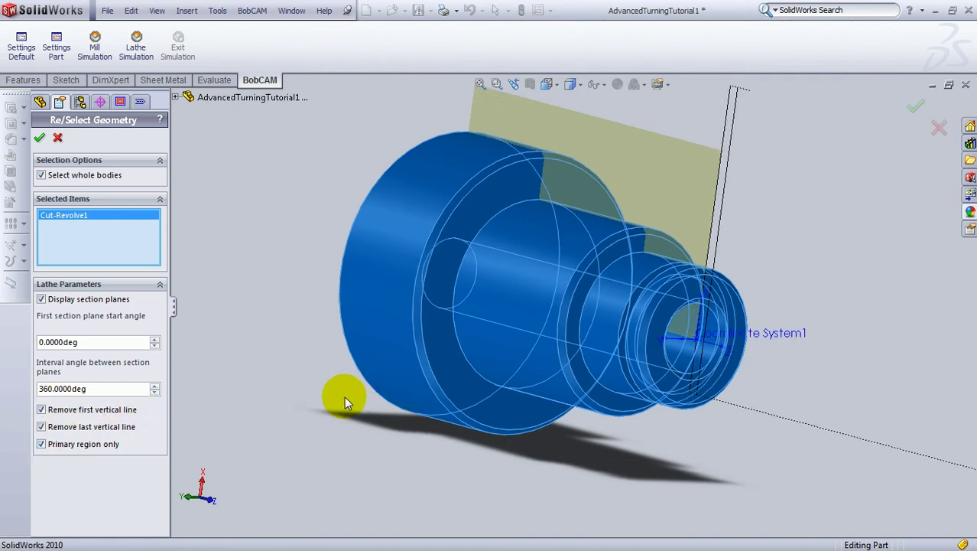
pyautogui.moveTo(552, 336); pyautogui.dragTo(645, 276, button='middle')
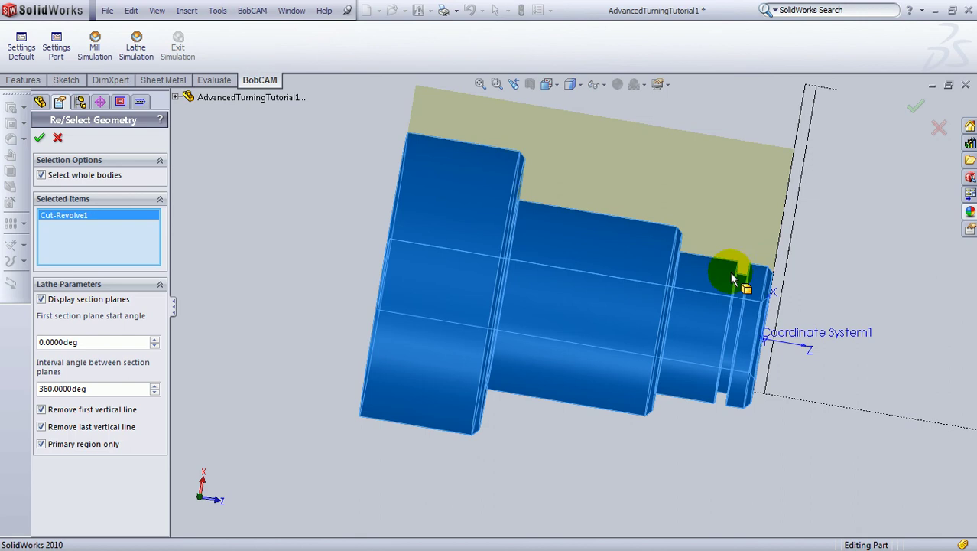
pyautogui.moveTo(741, 275); pyautogui.dragTo(767, 271, button='middle')
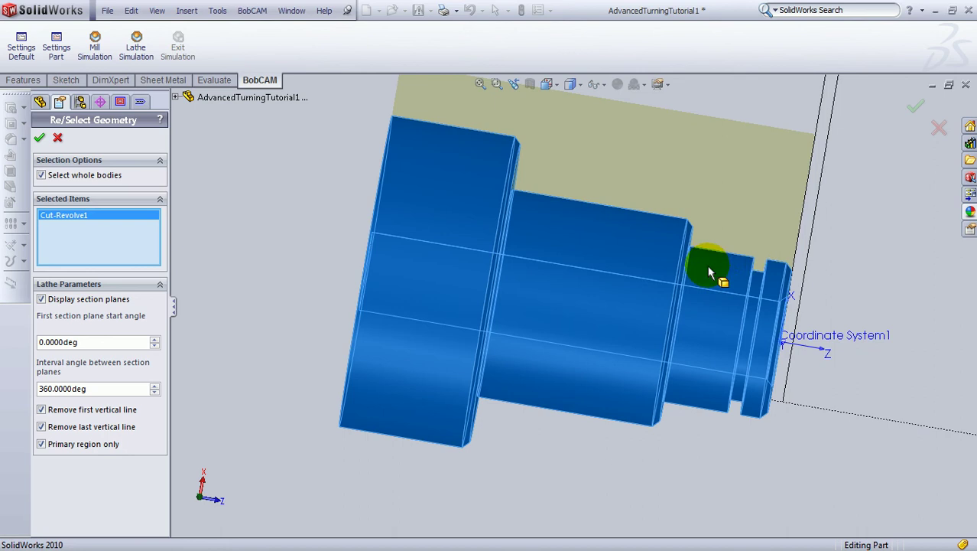
pyautogui.click(40, 140)
# Compute the second Rough toolpath and inspect its passes over the stepped outer profile
pyautogui.click(88, 361)
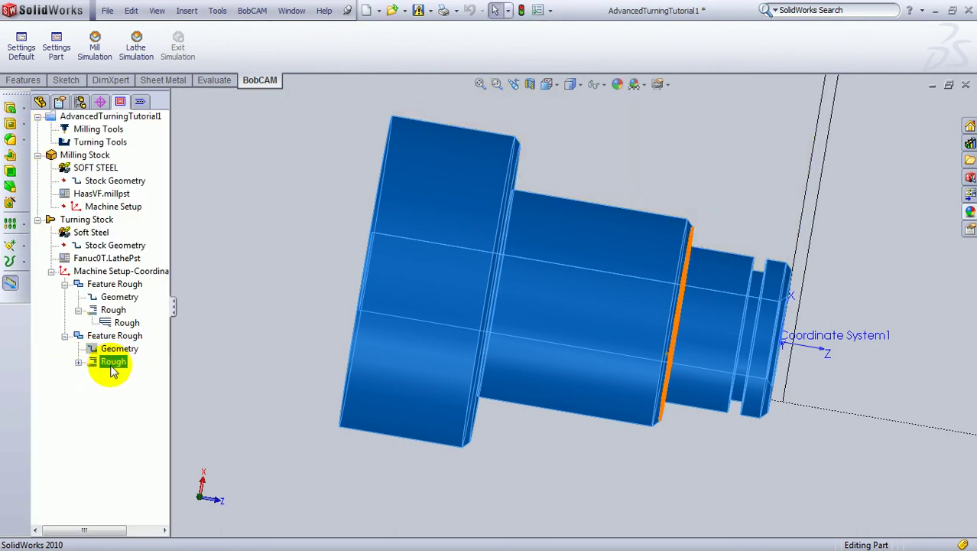
pyautogui.rightClick(113, 364)
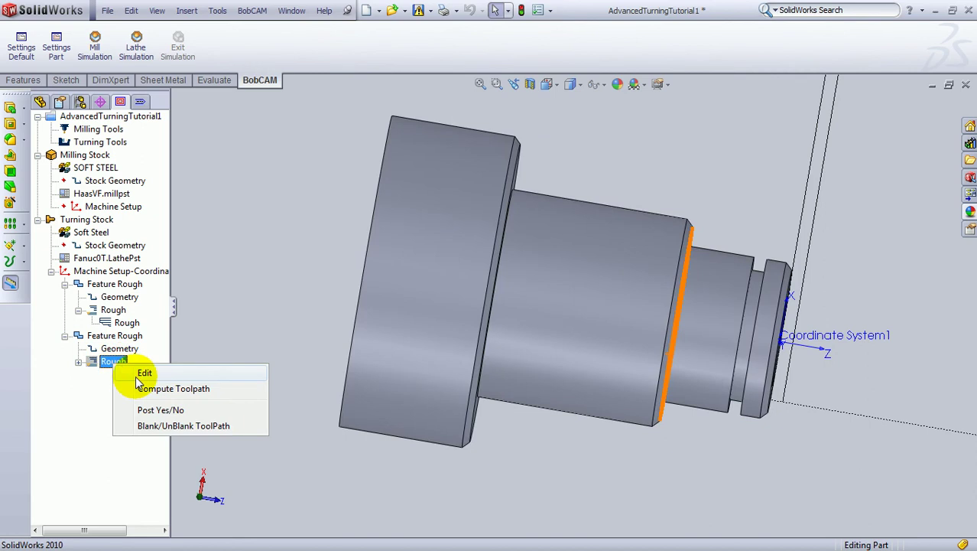
pyautogui.click(173, 388)
pyautogui.moveTo(693, 205); pyautogui.dragTo(658, 225, button='middle')
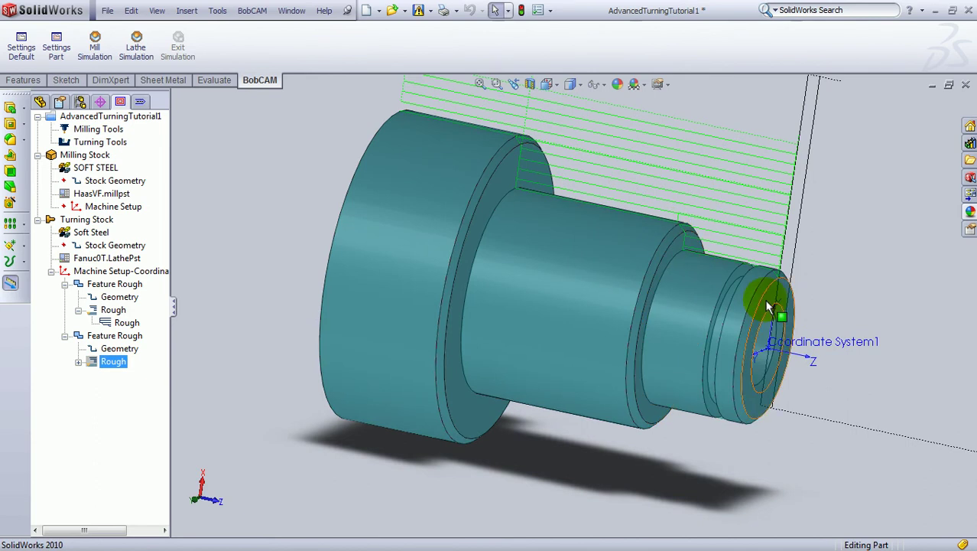
pyautogui.scroll(-5, 726, 274)
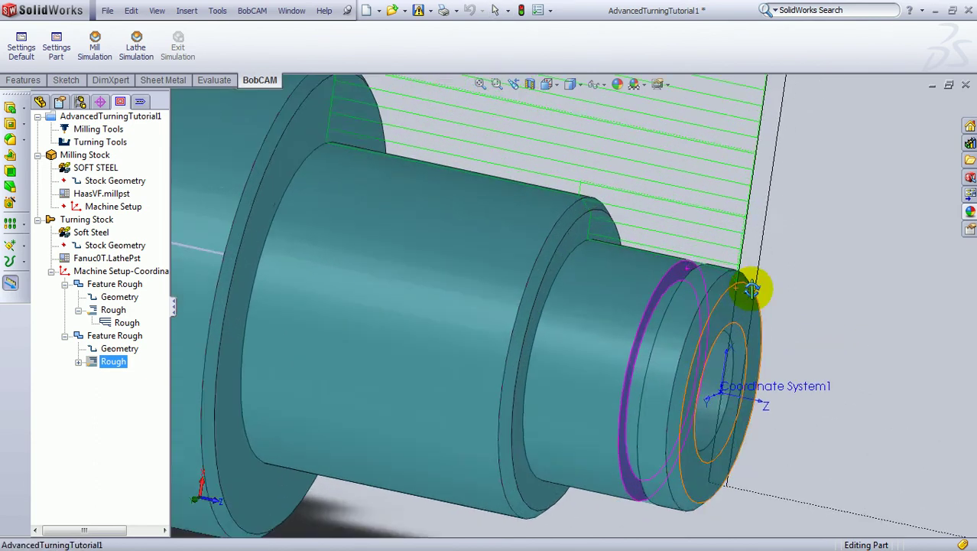
pyautogui.scroll(5, 661, 286)
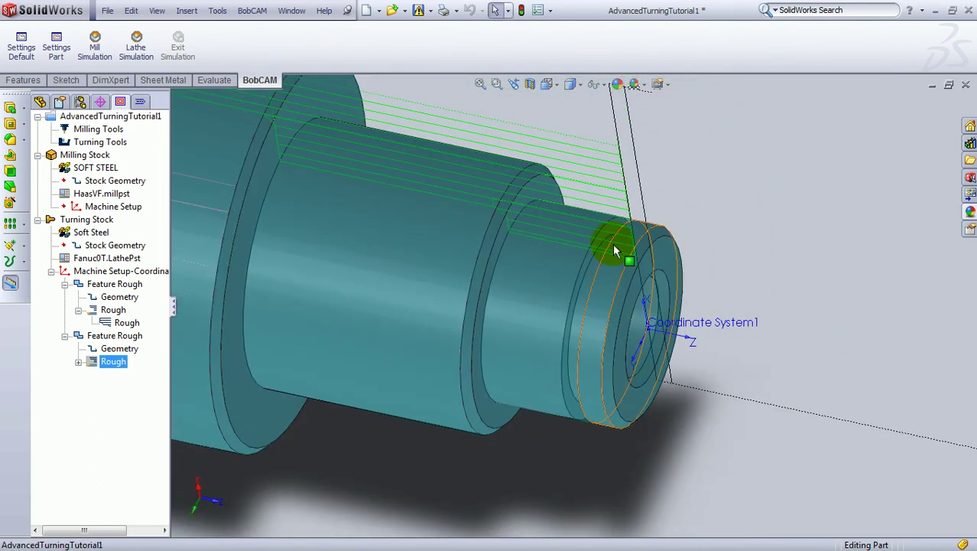
pyautogui.moveTo(610, 285); pyautogui.dragTo(622, 231, button='middle')
pyautogui.moveTo(587, 304); pyautogui.dragTo(601, 262, button='middle')
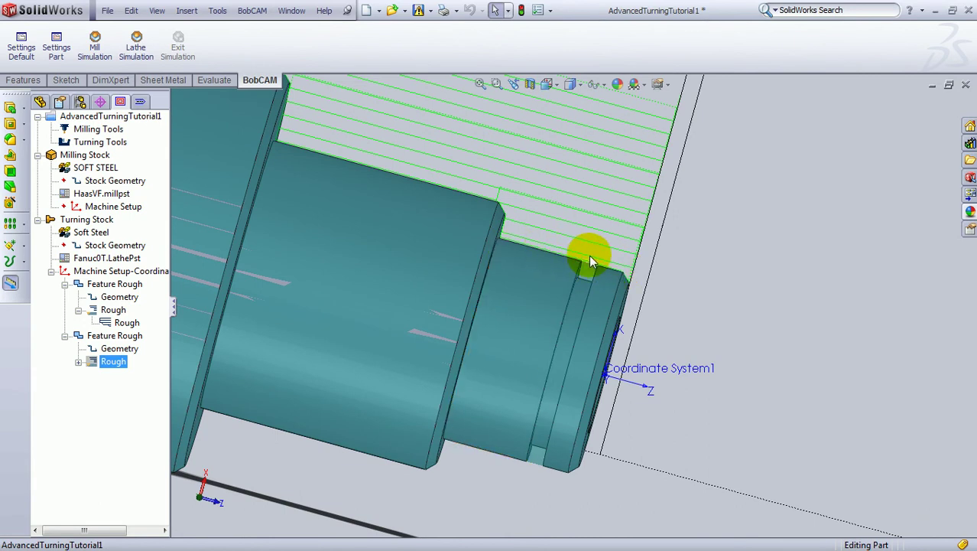
pyautogui.scroll(-5, 588, 271)
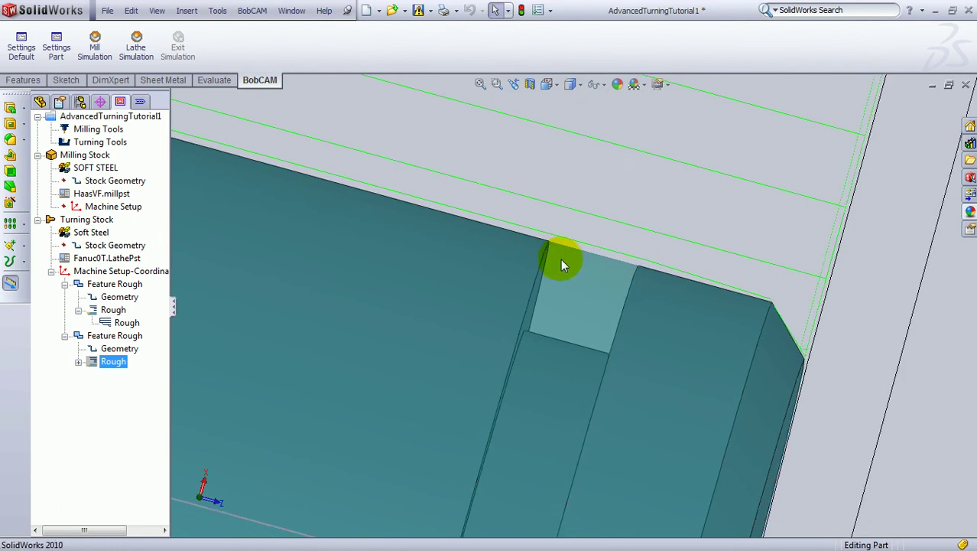
pyautogui.press('f')
pyautogui.moveTo(511, 180)
pyautogui.mouseDown(button='middle')
pyautogui.moveTo(414, 200)
pyautogui.moveTo(495, 178)
pyautogui.mouseUp(button='middle')
# Edit the second Rough operation, reviewing its rough cycle, rapids and Lead In Z/X values
pyautogui.click(111, 350)
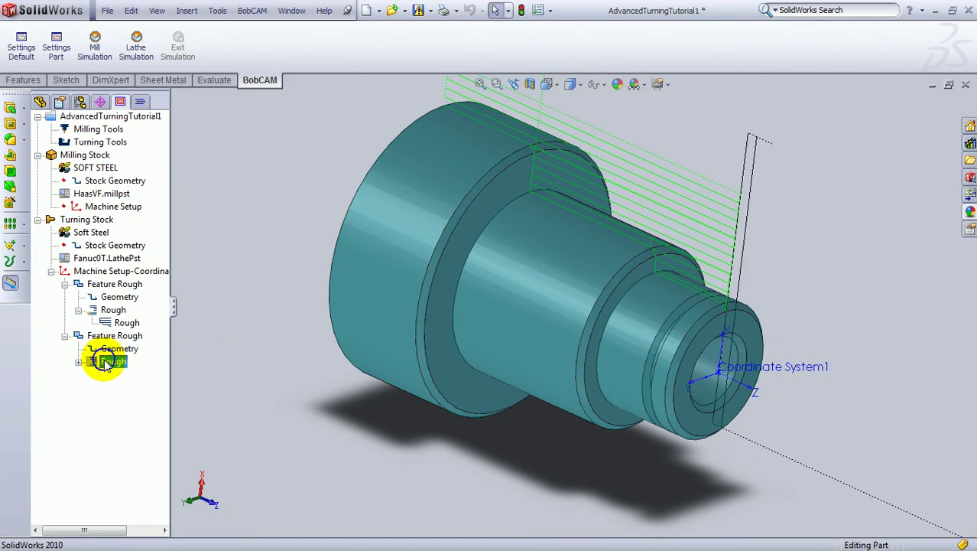
pyautogui.rightClick(110, 361)
pyautogui.click(141, 372)
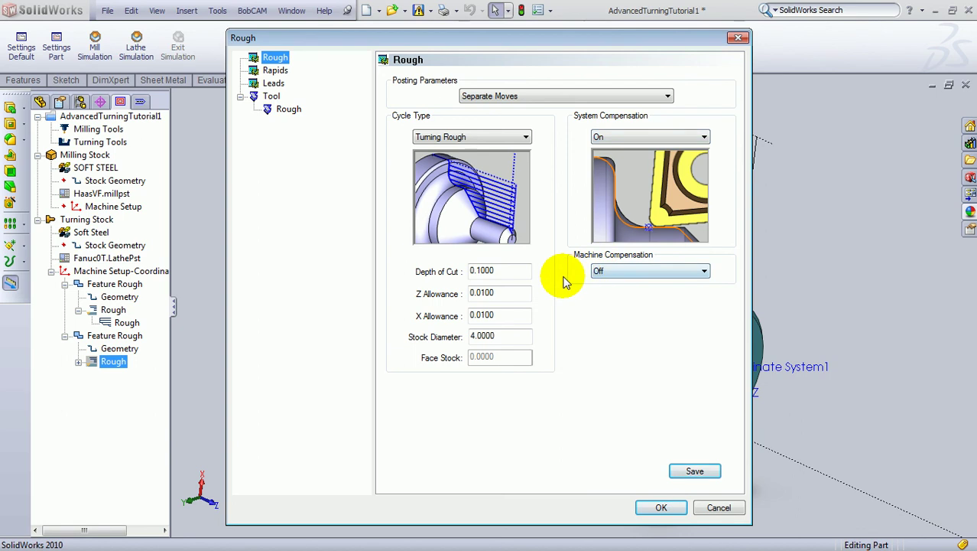
pyautogui.click(697, 471)
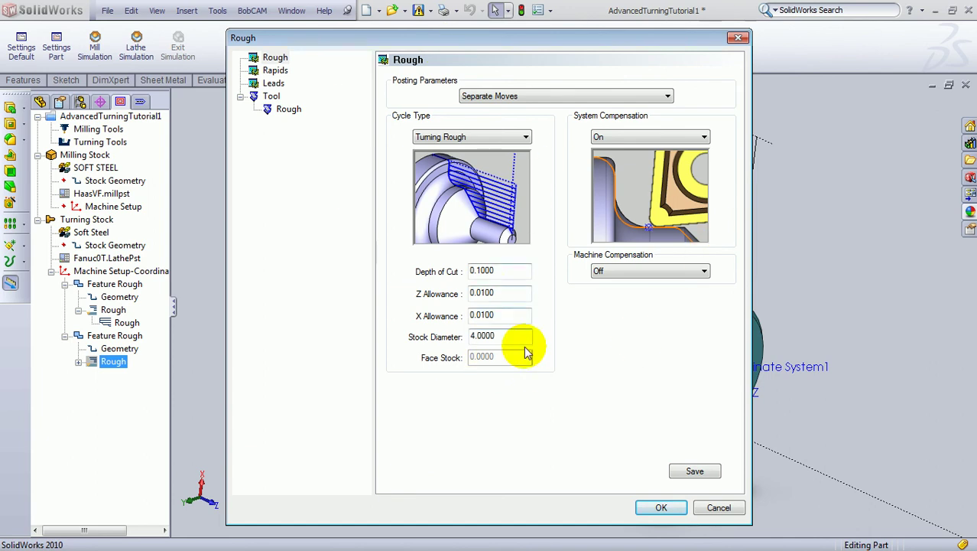
pyautogui.click(276, 71)
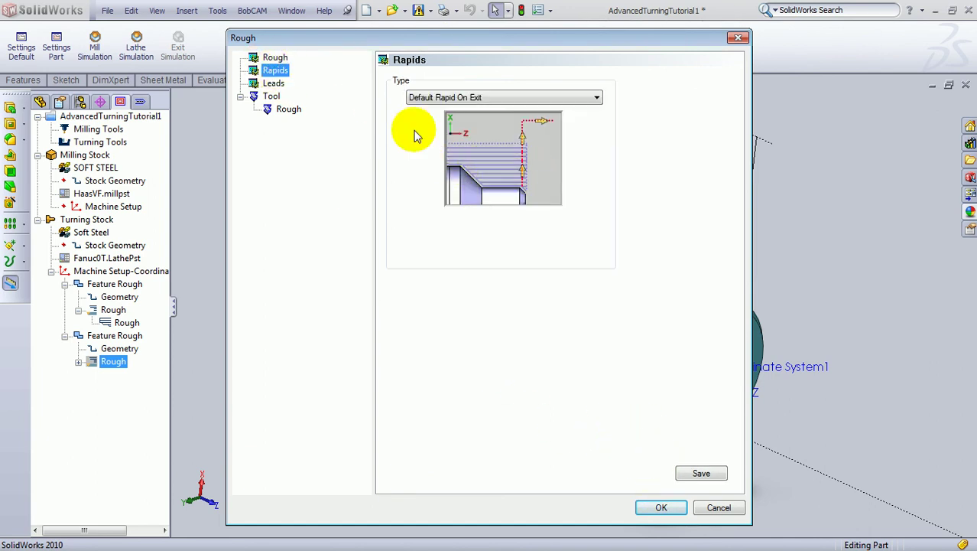
pyautogui.click(273, 83)
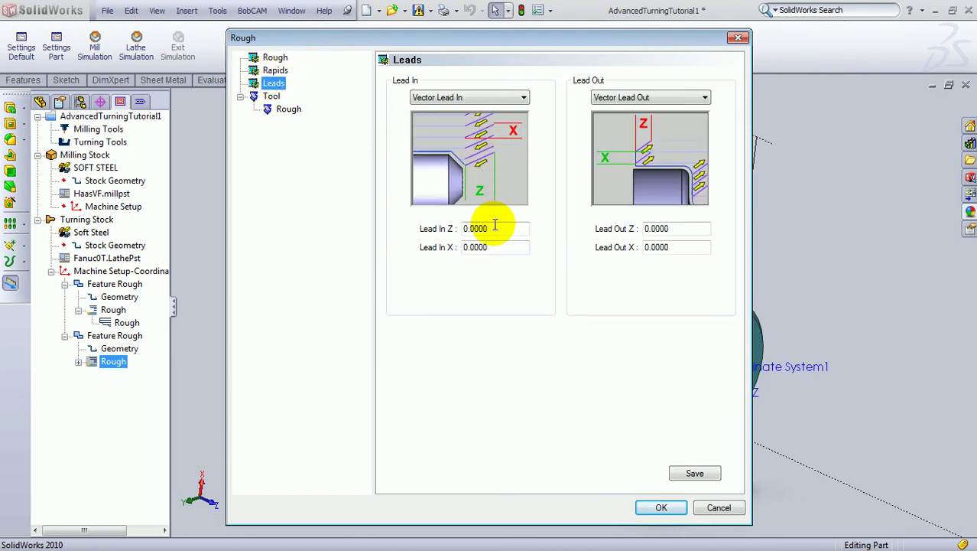
pyautogui.moveTo(554, 44); pyautogui.dragTo(319, 53)
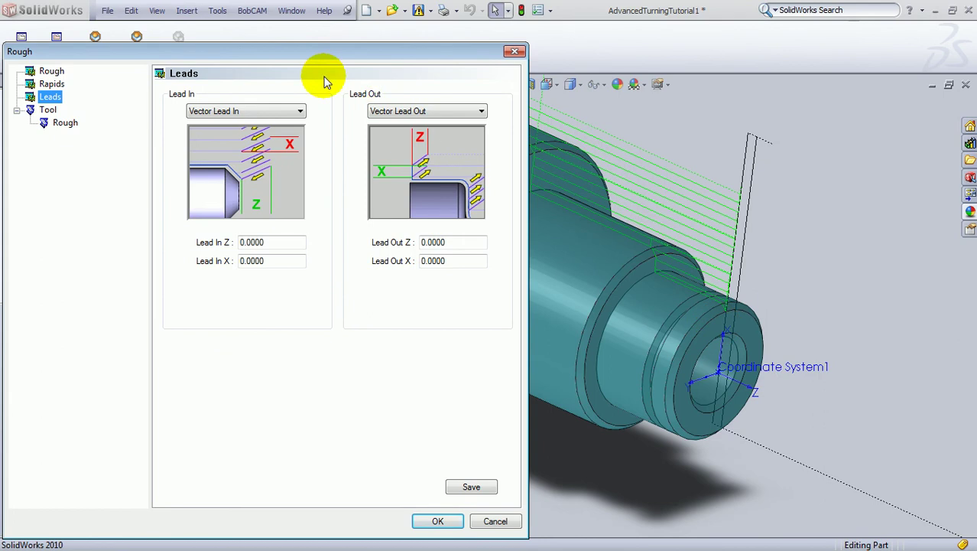
pyautogui.moveTo(304, 55); pyautogui.dragTo(530, 24)
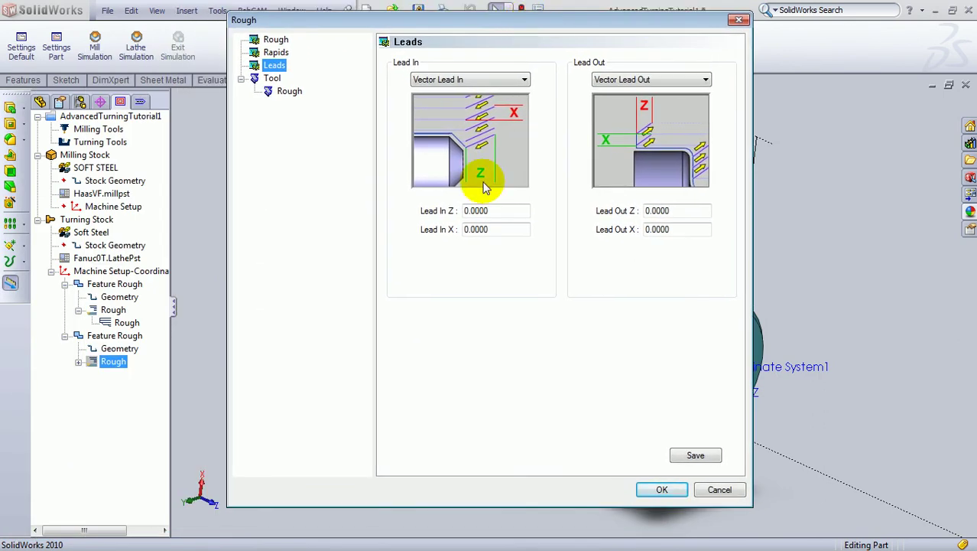
pyautogui.moveTo(491, 215); pyautogui.dragTo(407, 212)
pyautogui.moveTo(509, 227); pyautogui.dragTo(399, 233)
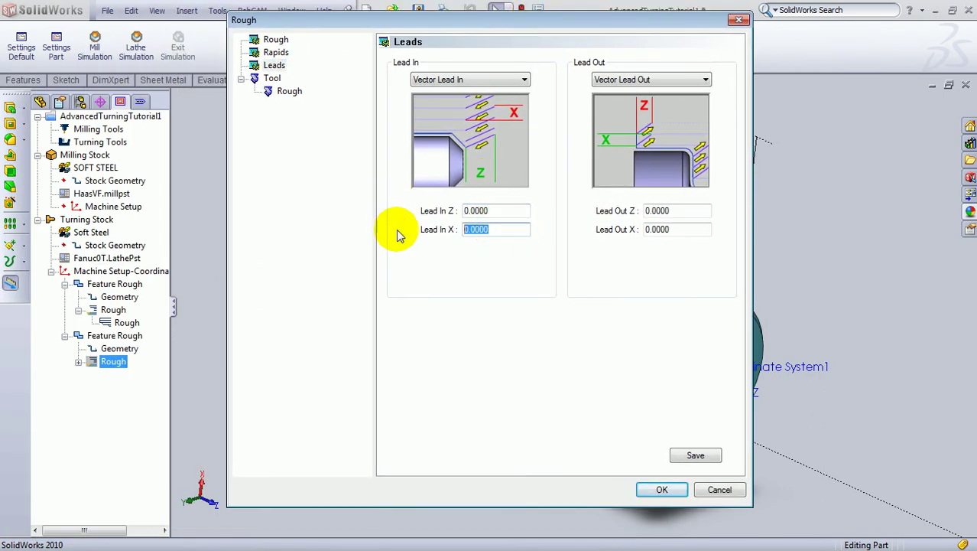
# Choose the 80 DEG. 1/32 ROUGH TURNING insert as the roughing tool
pyautogui.click(288, 93)
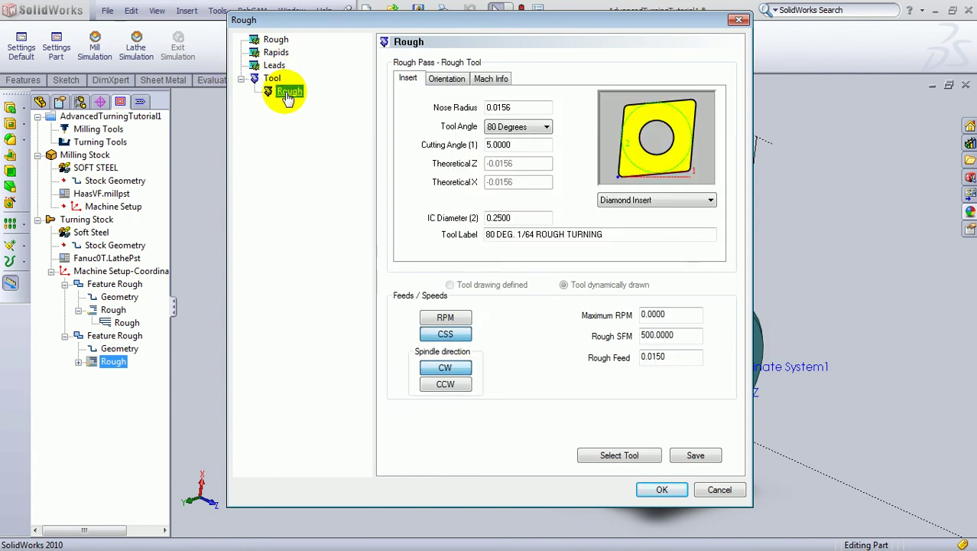
pyautogui.click(619, 455)
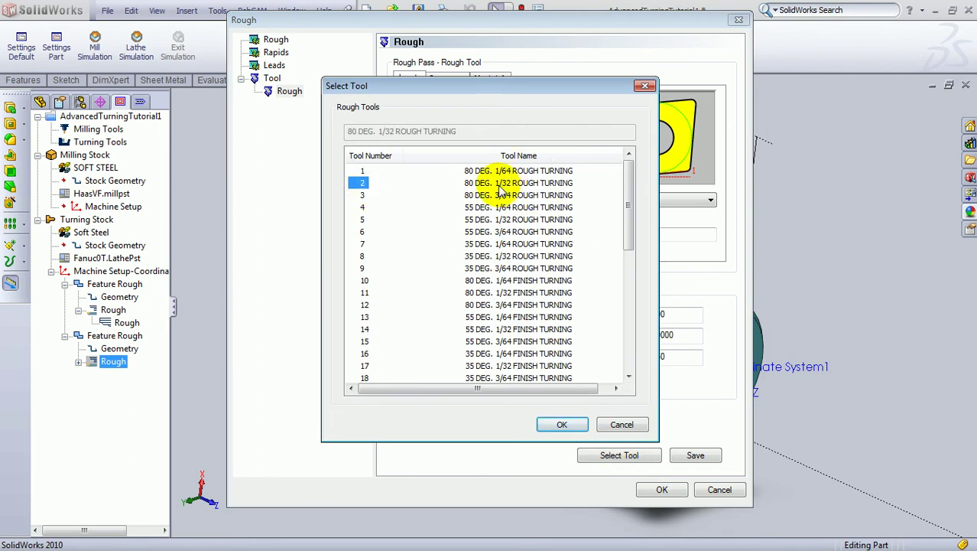
pyautogui.click(562, 424)
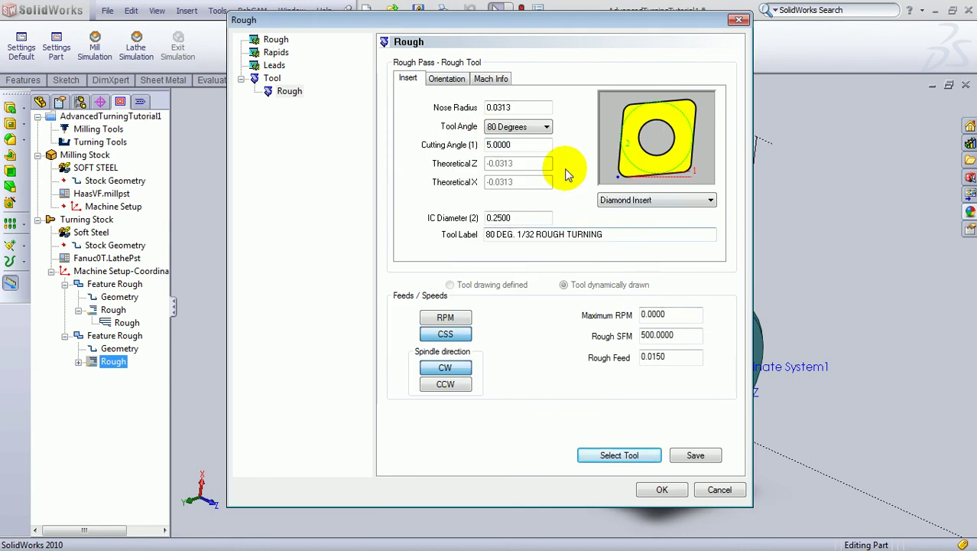
# Apply the new tool and recompute the second Rough toolpath, checking the stepped diameters
pyautogui.click(646, 492)
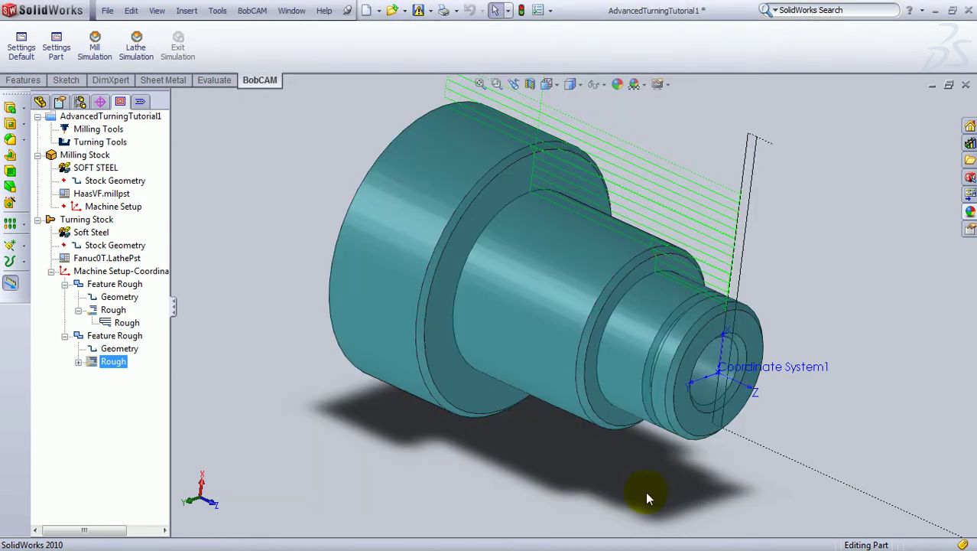
pyautogui.rightClick(111, 366)
pyautogui.click(153, 380)
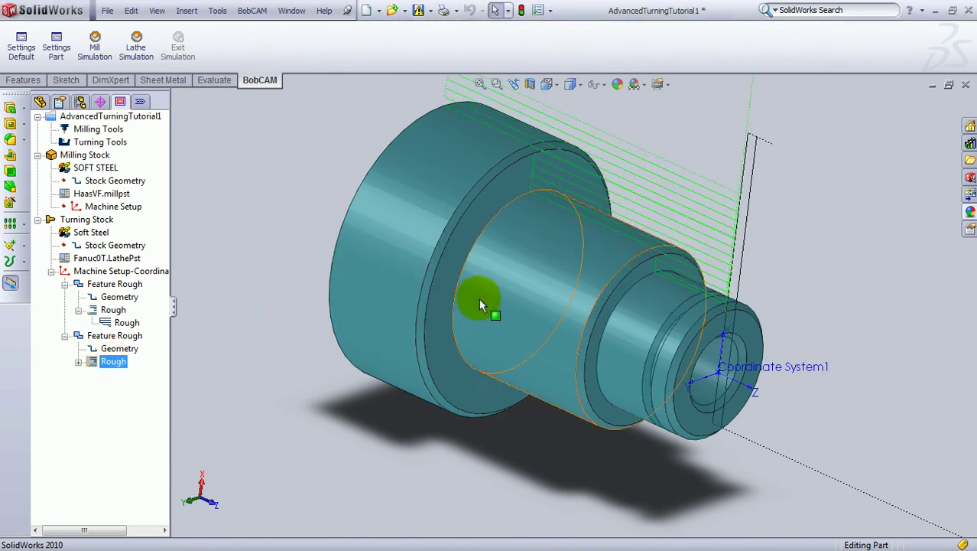
pyautogui.moveTo(478, 298); pyautogui.dragTo(443, 447, button='middle')
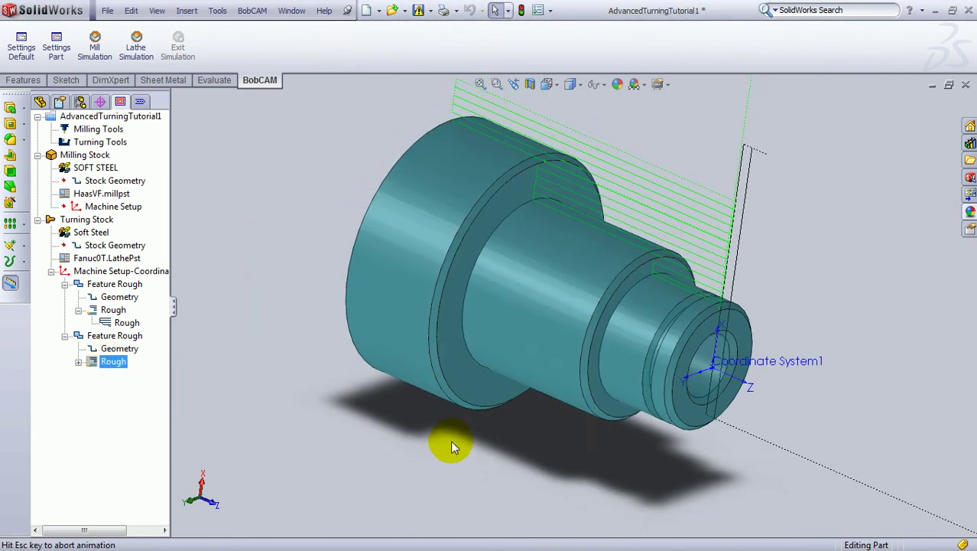
pyautogui.scroll(-3, 635, 351)
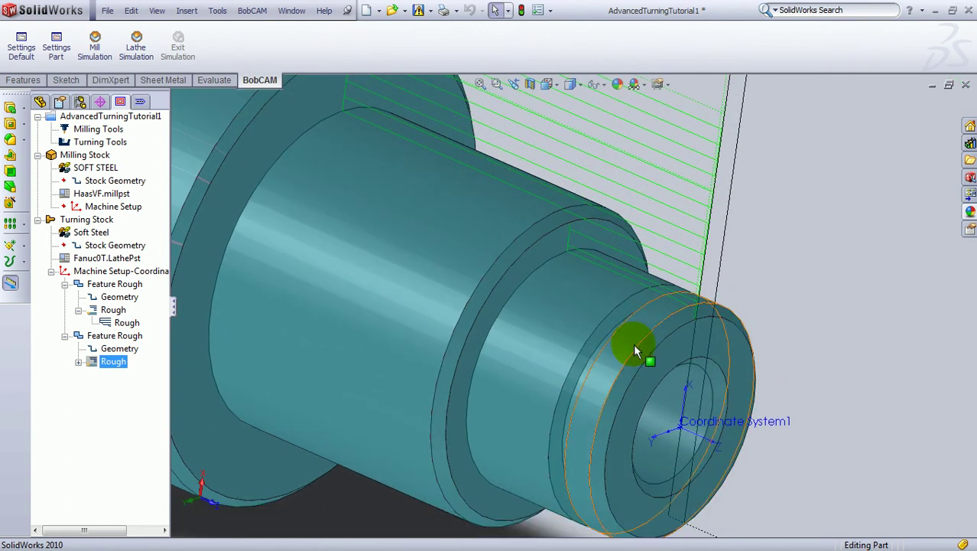
pyautogui.moveTo(635, 350); pyautogui.dragTo(683, 345, button='middle')
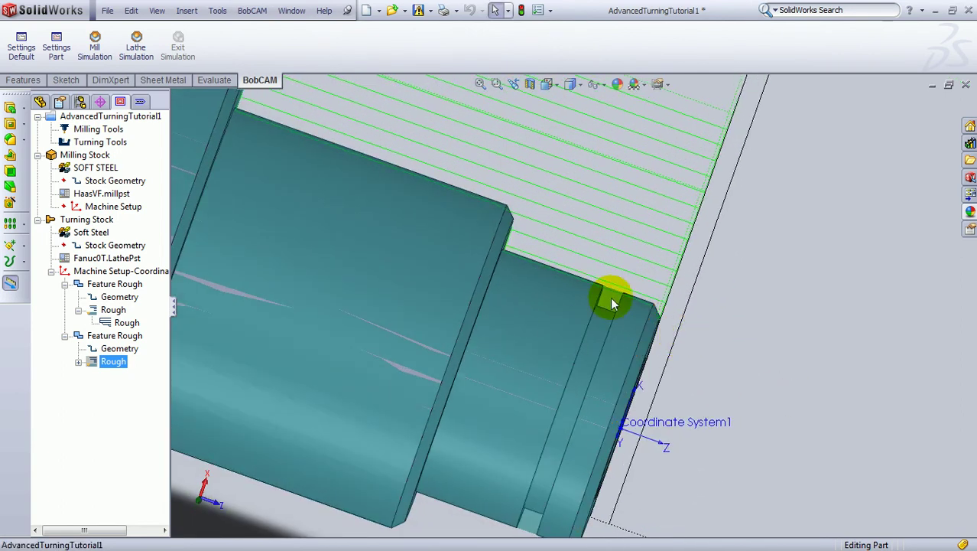
pyautogui.moveTo(611, 302); pyautogui.dragTo(585, 338, button='middle')
pyautogui.click(107, 284)
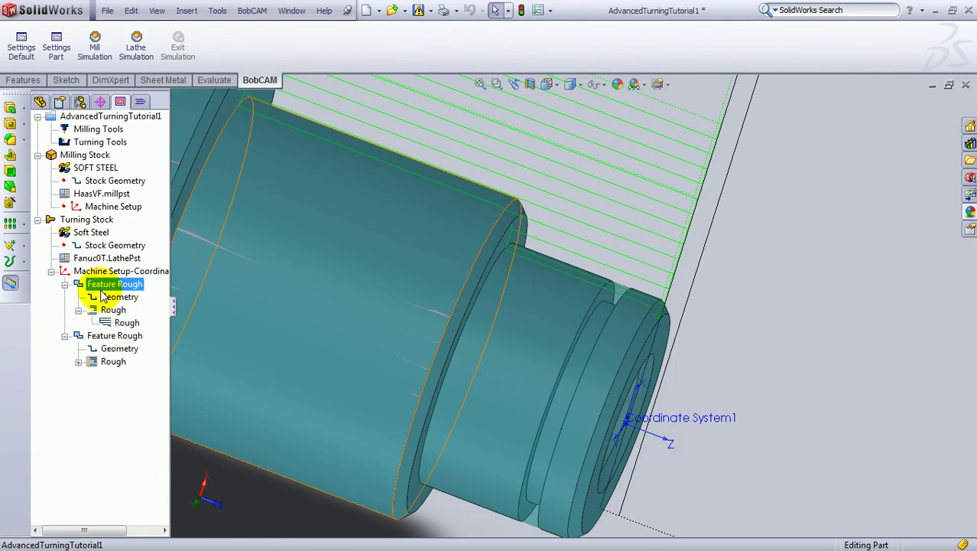
pyautogui.click(87, 220)
# Add a Feature Groove to the Turning Stock and begin re-selecting its geometry
pyautogui.rightClick(87, 221)
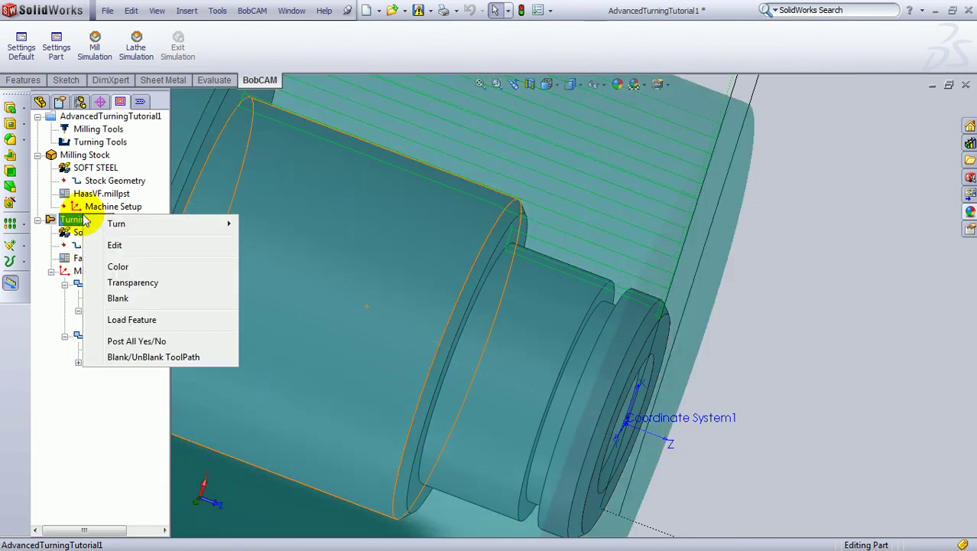
pyautogui.moveTo(119, 229)
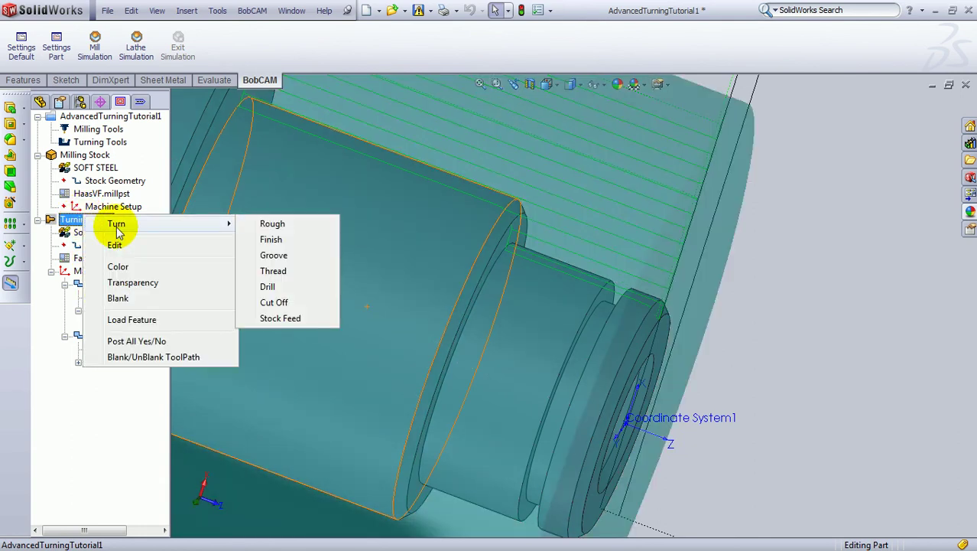
pyautogui.click(289, 255)
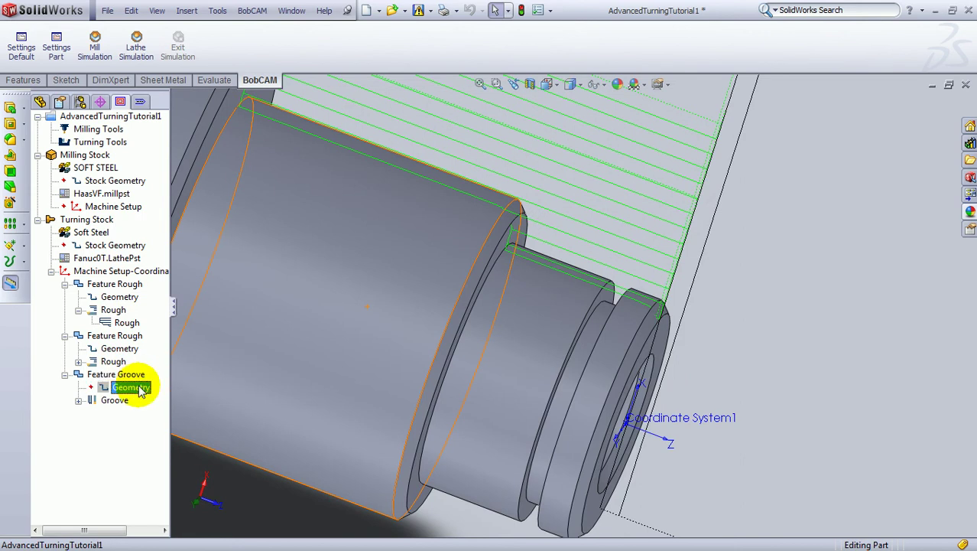
pyautogui.rightClick(130, 387)
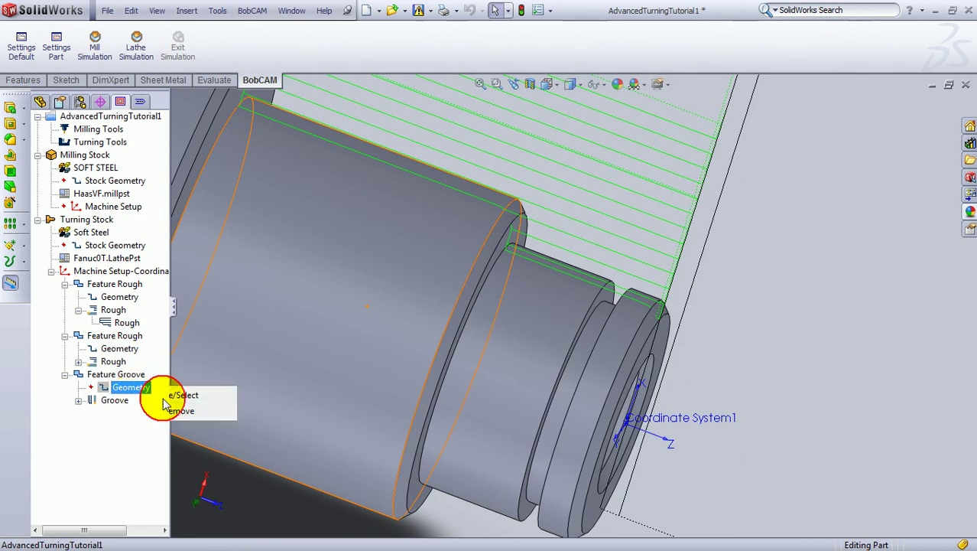
pyautogui.click(188, 392)
# Pick the three groove faces as the Feature Groove's geometry and confirm
pyautogui.scroll(-6, 604, 304)
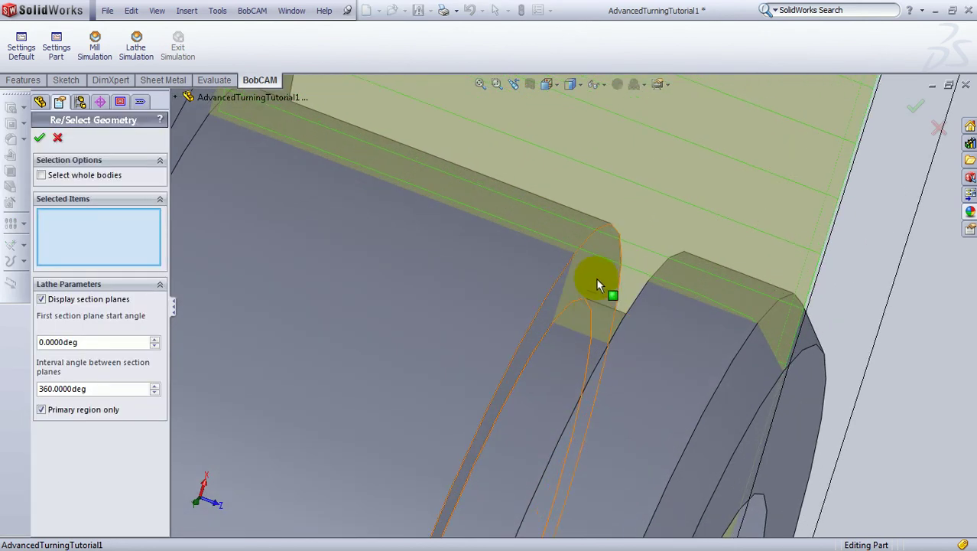
pyautogui.click(594, 272)
pyautogui.click(602, 322)
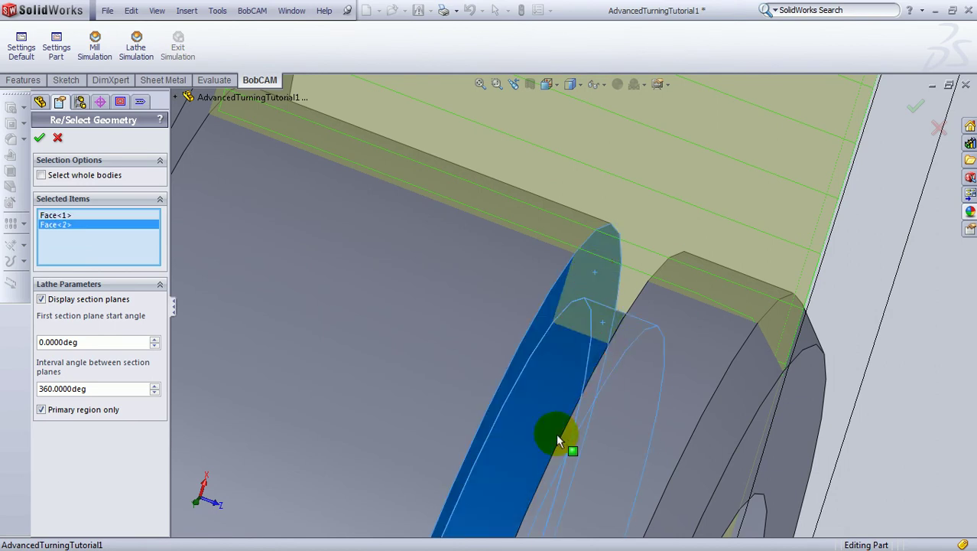
pyautogui.moveTo(558, 434); pyautogui.dragTo(611, 442, button='middle')
pyautogui.click(520, 365)
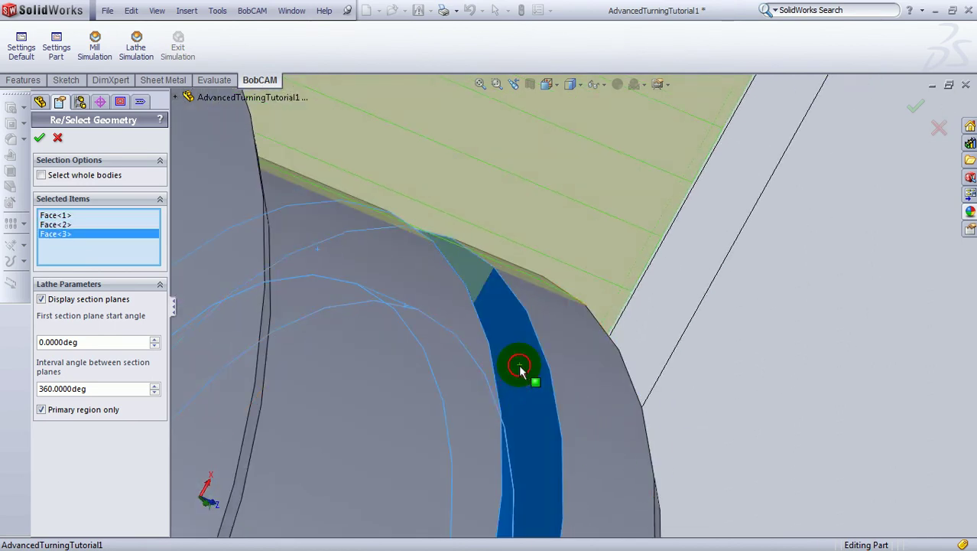
pyautogui.moveTo(520, 365); pyautogui.dragTo(471, 383, button='middle')
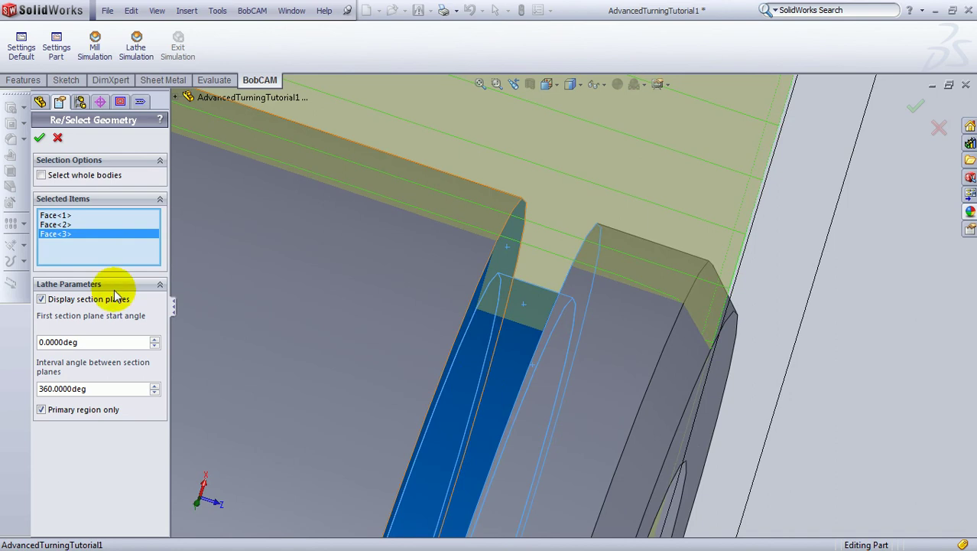
pyautogui.click(39, 138)
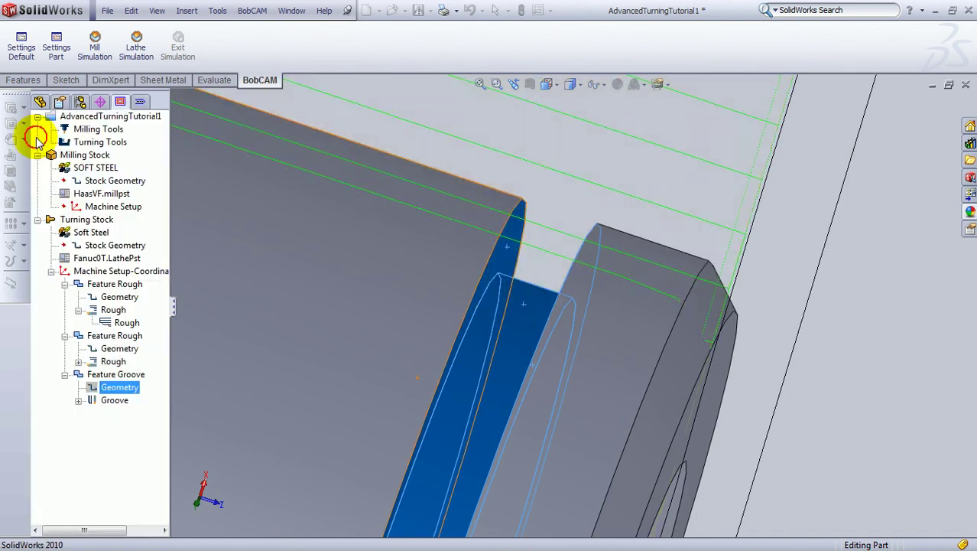
pyautogui.rightClick(114, 400)
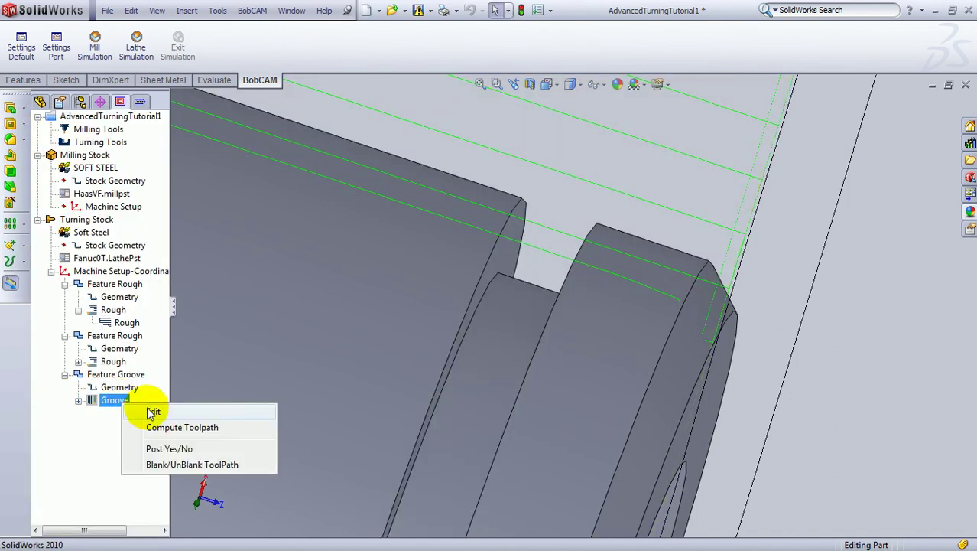
# Keep Turning Rough as the groove cycle and set the peck values to 0.1
pyautogui.click(155, 413)
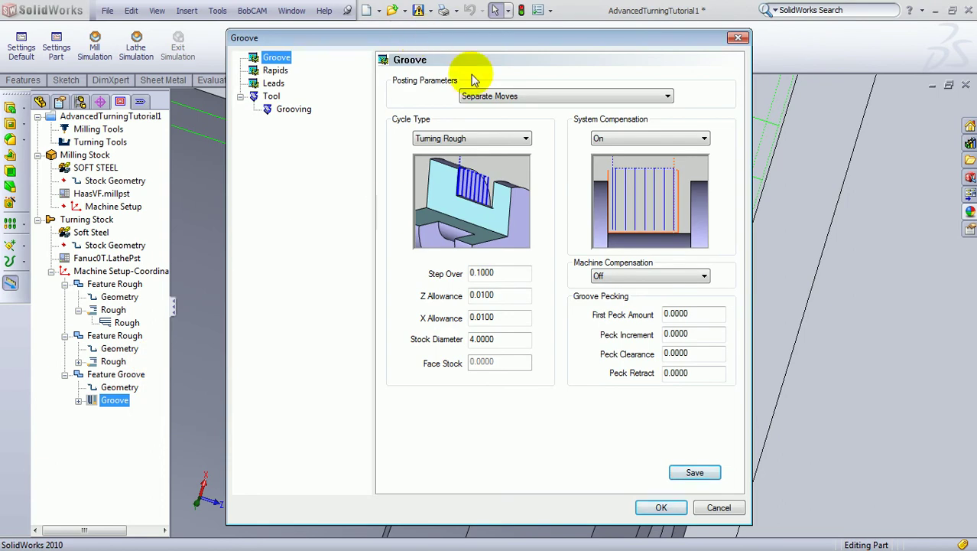
pyautogui.click(520, 139)
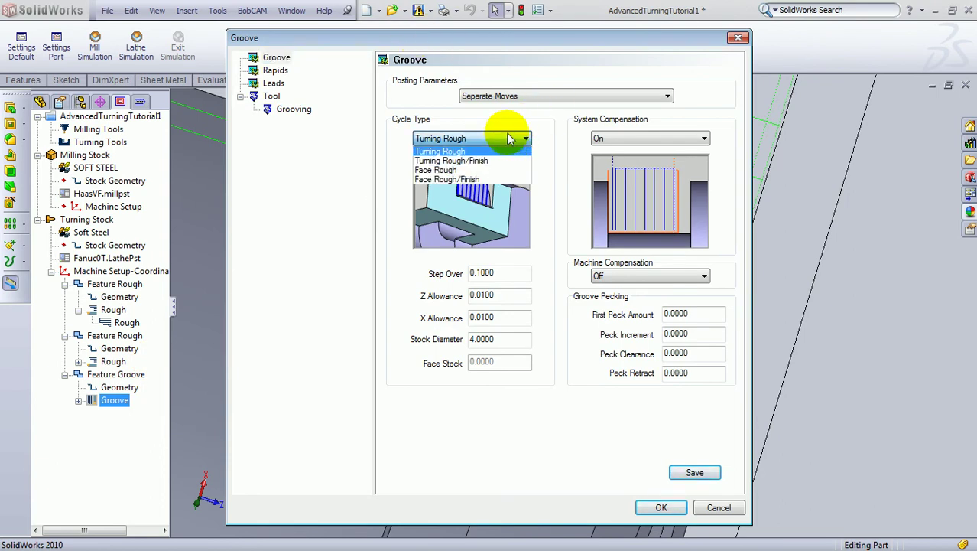
pyautogui.click(511, 139)
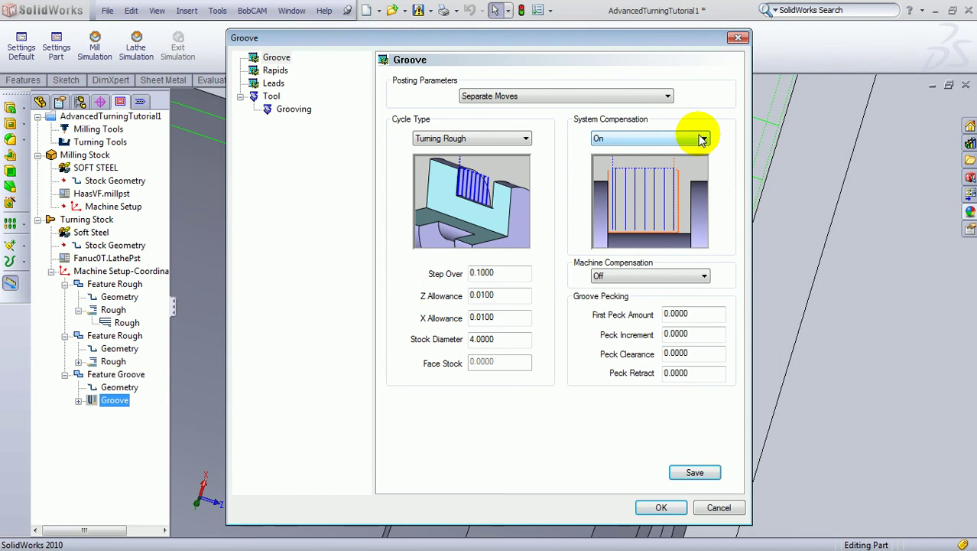
pyautogui.click(689, 313)
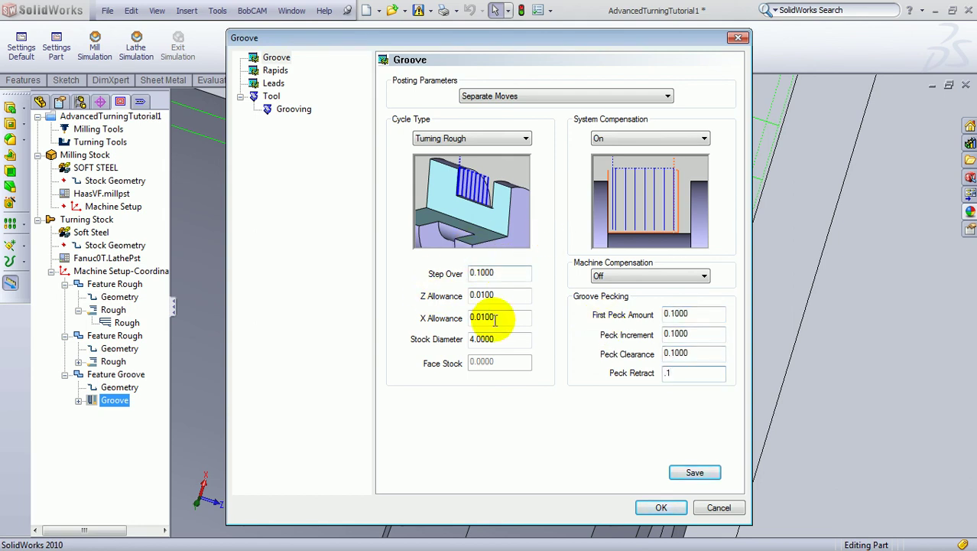
pyautogui.click(511, 275)
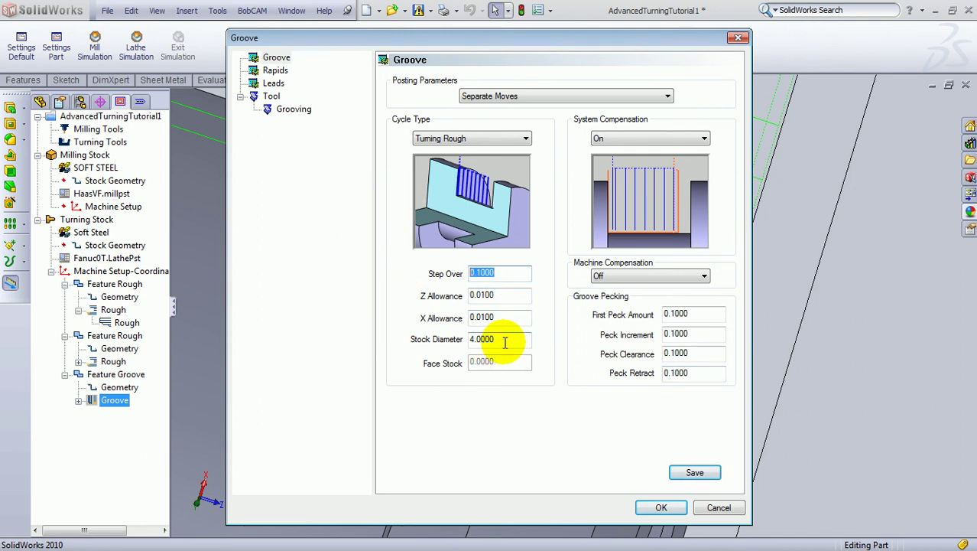
# Set the groove operation's Stock Diameter to .375
pyautogui.moveTo(561, 37); pyautogui.dragTo(295, 37)
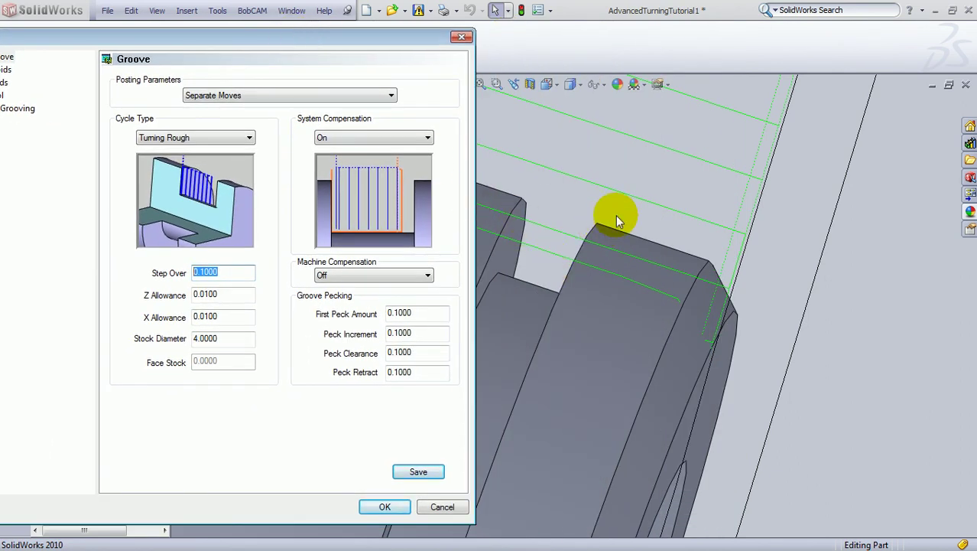
pyautogui.doubleClick(224, 338)
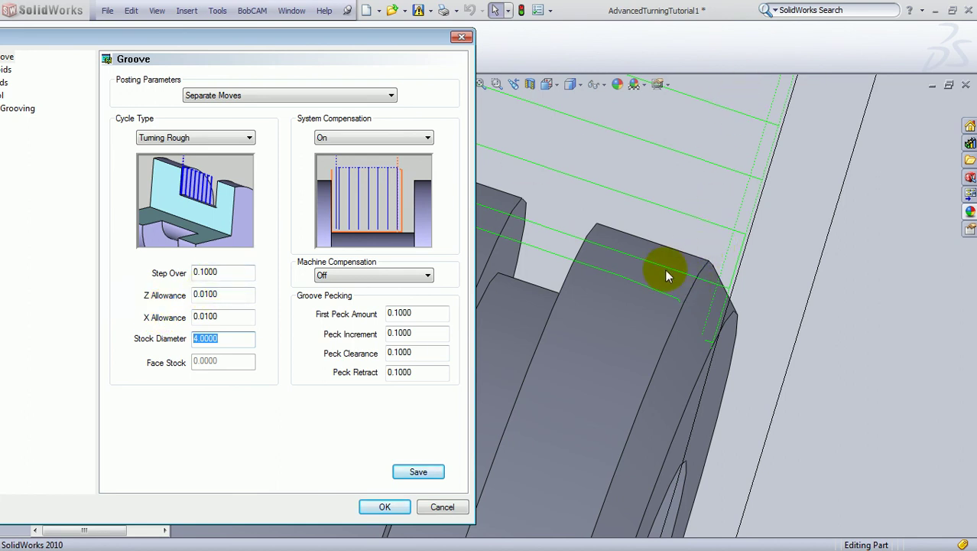
pyautogui.moveTo(234, 341); pyautogui.dragTo(141, 325)
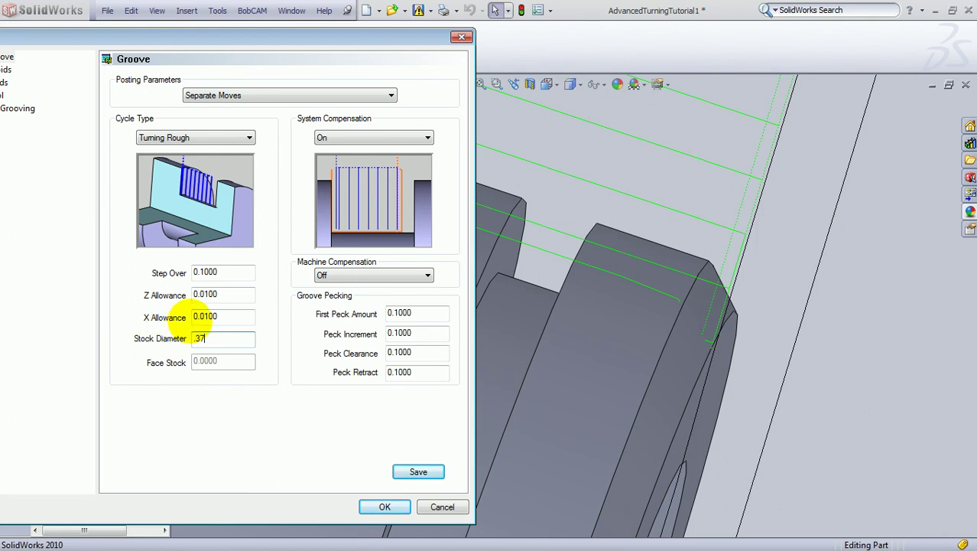
pyautogui.write('.375')
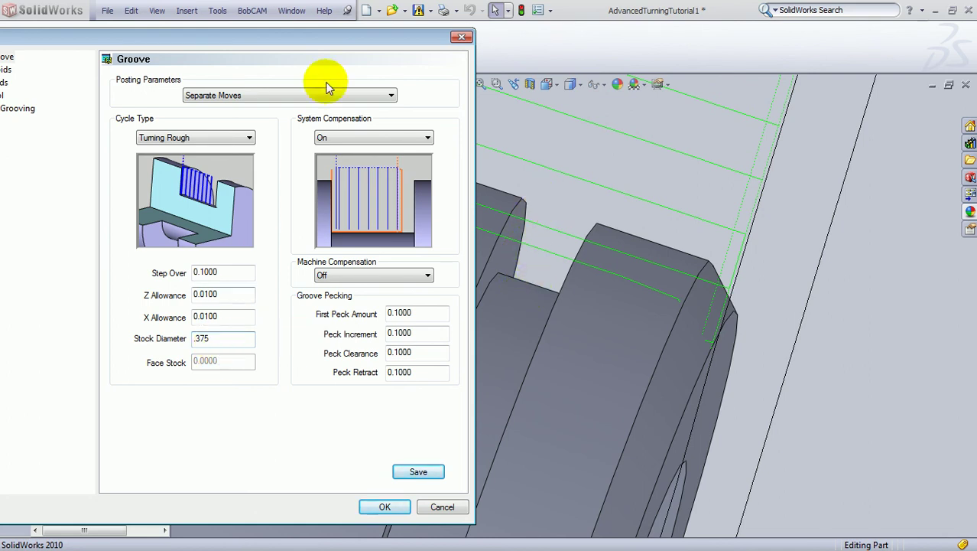
pyautogui.moveTo(293, 38); pyautogui.dragTo(553, 36)
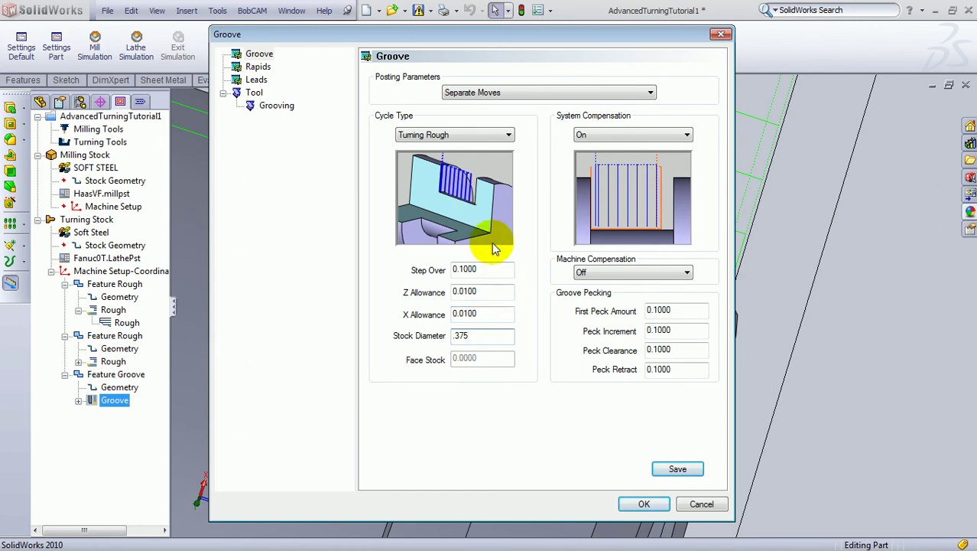
pyautogui.click(260, 68)
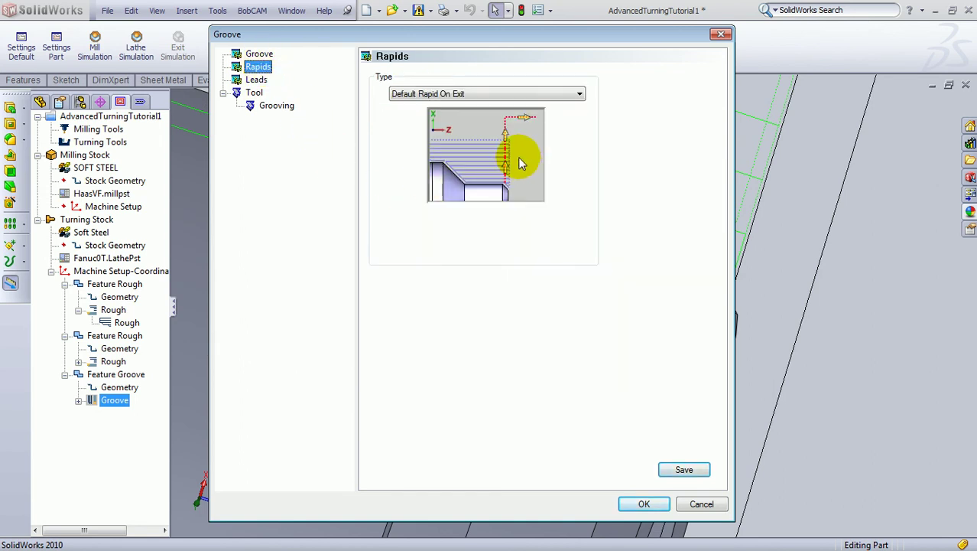
# Set grooving tool width 0.0312, maximum RPM 500 and rough SFM 50, and accept
pyautogui.click(257, 81)
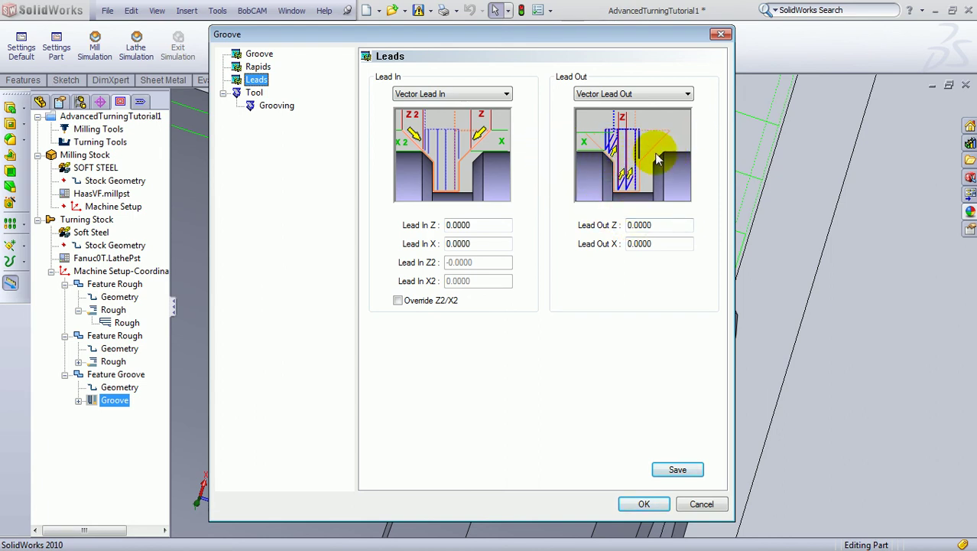
pyautogui.click(277, 107)
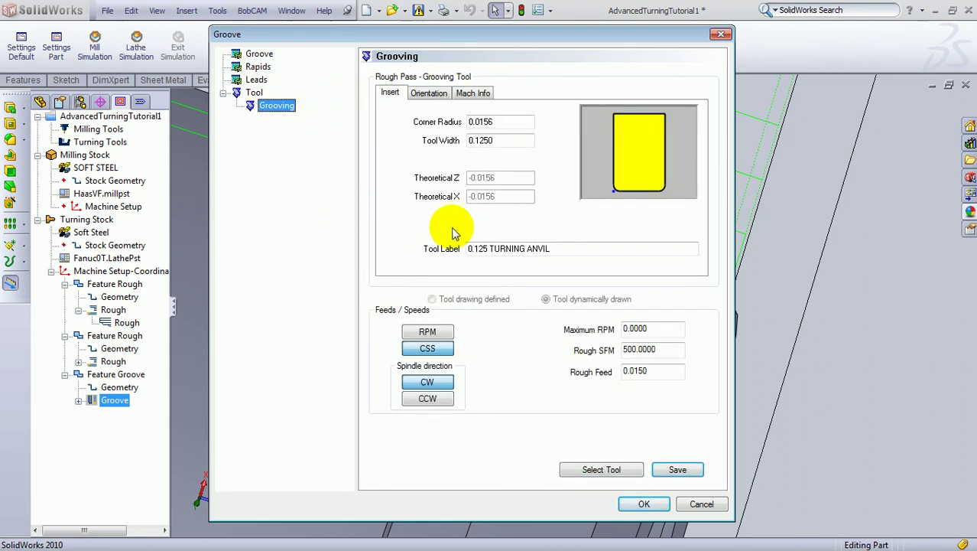
pyautogui.moveTo(527, 122); pyautogui.dragTo(425, 129)
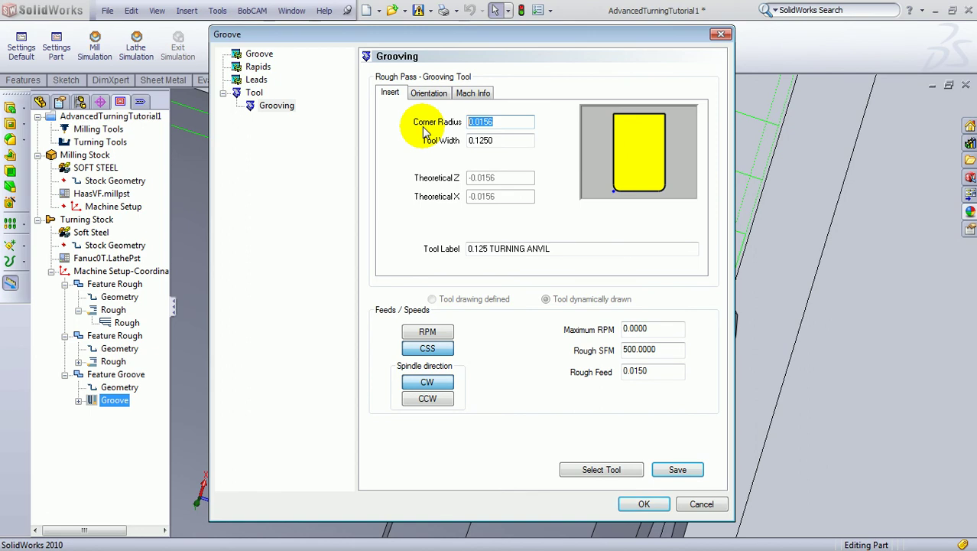
pyautogui.moveTo(515, 137); pyautogui.dragTo(387, 132)
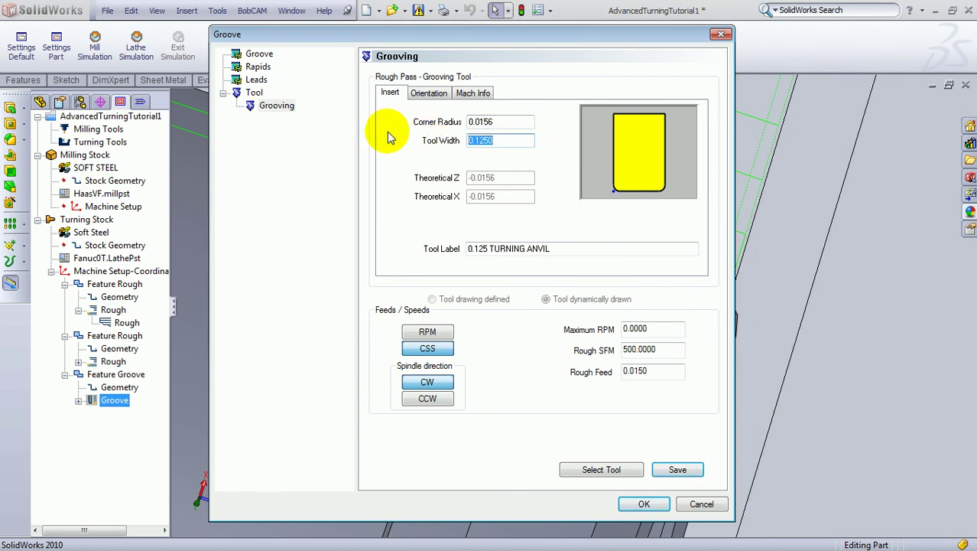
pyautogui.write('.031')
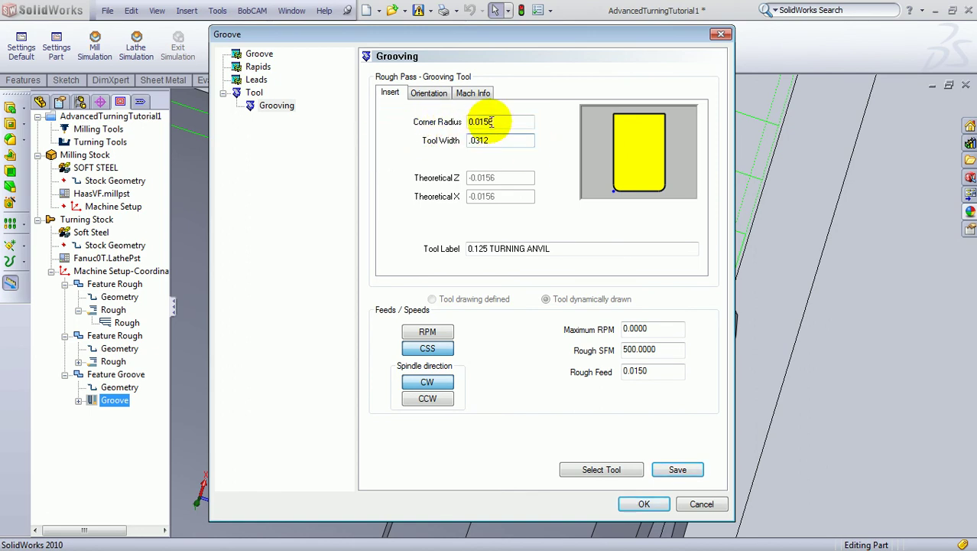
pyautogui.click(633, 329)
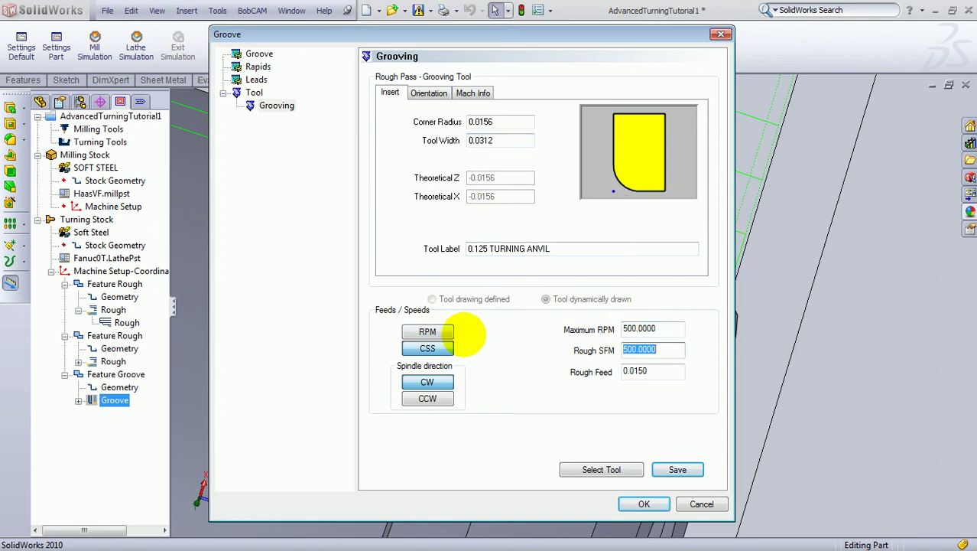
pyautogui.click(638, 504)
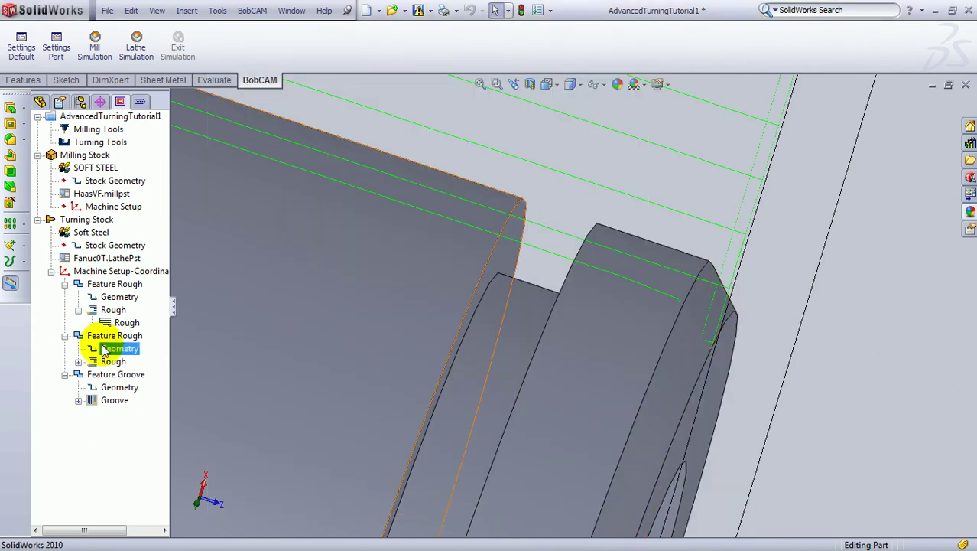
# Compute the Groove operation's toolpath, then orbit and fit the view to inspect it
pyautogui.rightClick(113, 400)
pyautogui.click(145, 426)
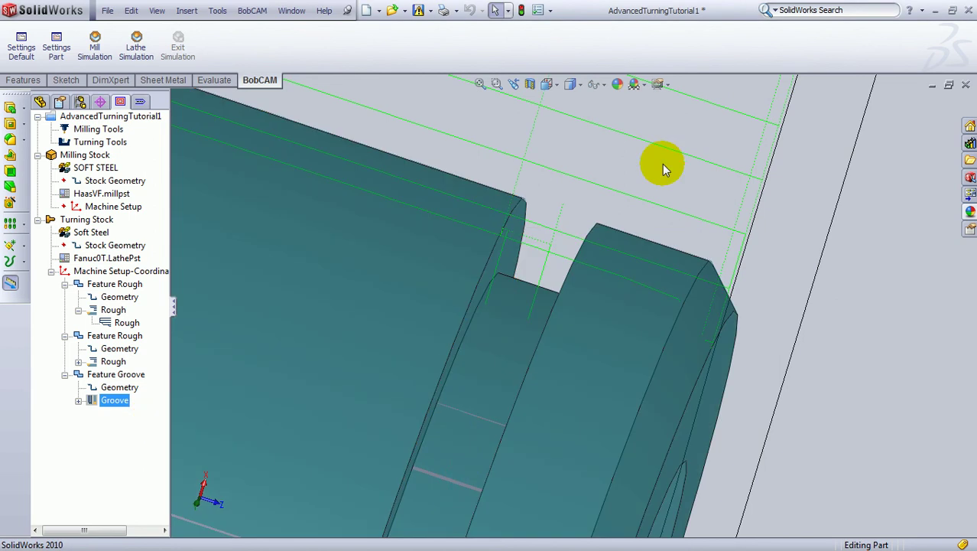
pyautogui.moveTo(541, 220)
pyautogui.mouseDown(button='middle')
pyautogui.moveTo(567, 214)
pyautogui.moveTo(572, 194)
pyautogui.moveTo(530, 247)
pyautogui.mouseUp(button='middle')
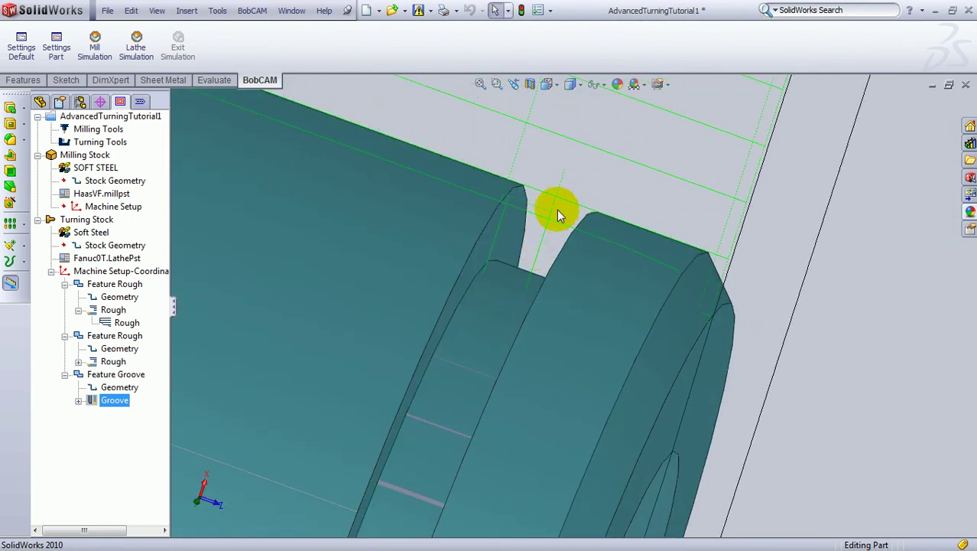
pyautogui.scroll(-3, 527, 262)
pyautogui.scroll(3, 545, 264)
pyautogui.scroll(5, 528, 272)
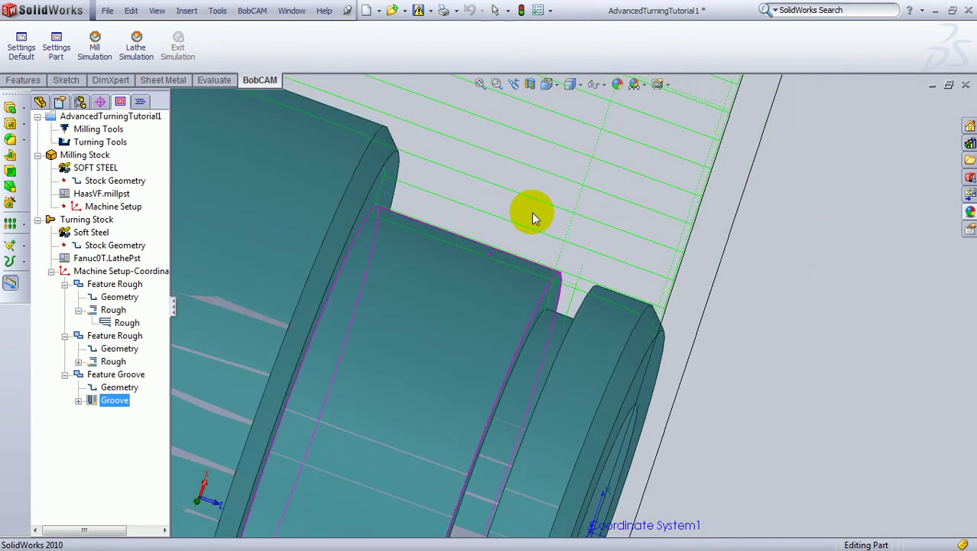
pyautogui.press('f')
pyautogui.moveTo(794, 360); pyautogui.dragTo(501, 327, button='middle')
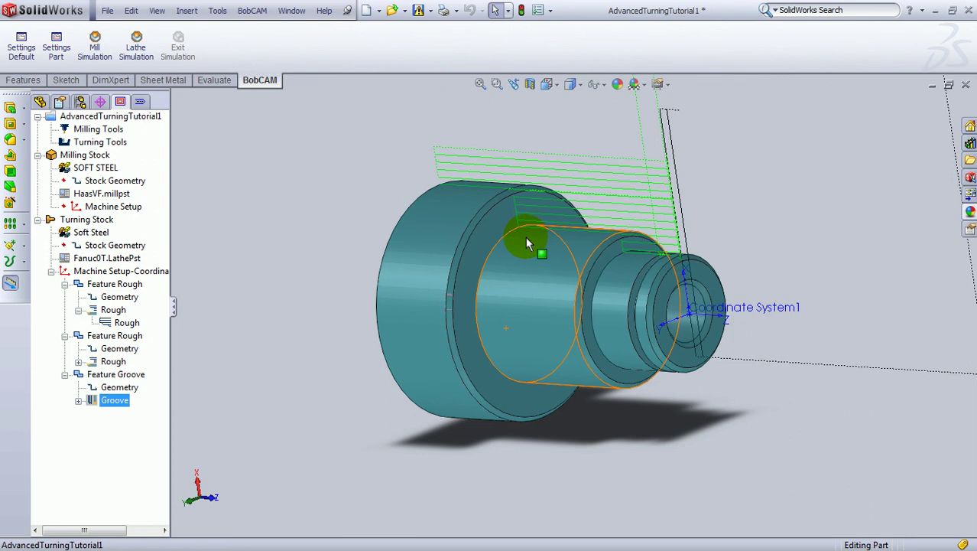
# Add a third Rough feature to the turning stock and pick the bore face as its geometry
pyautogui.rightClick(72, 220)
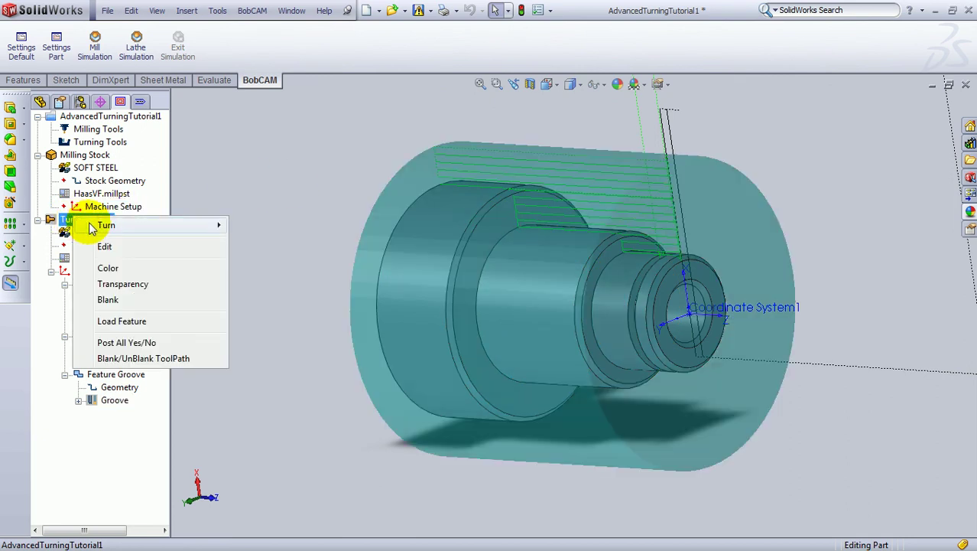
pyautogui.moveTo(111, 225)
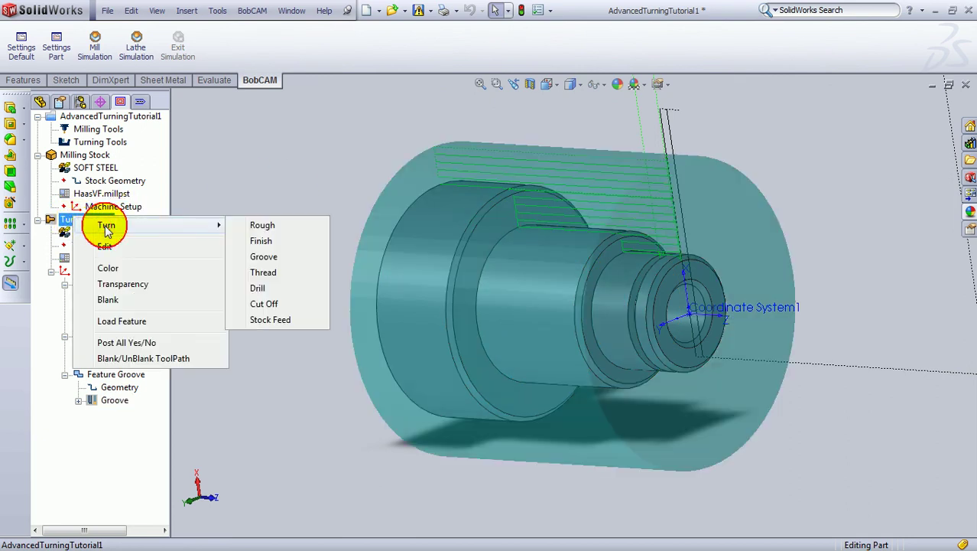
pyautogui.click(261, 227)
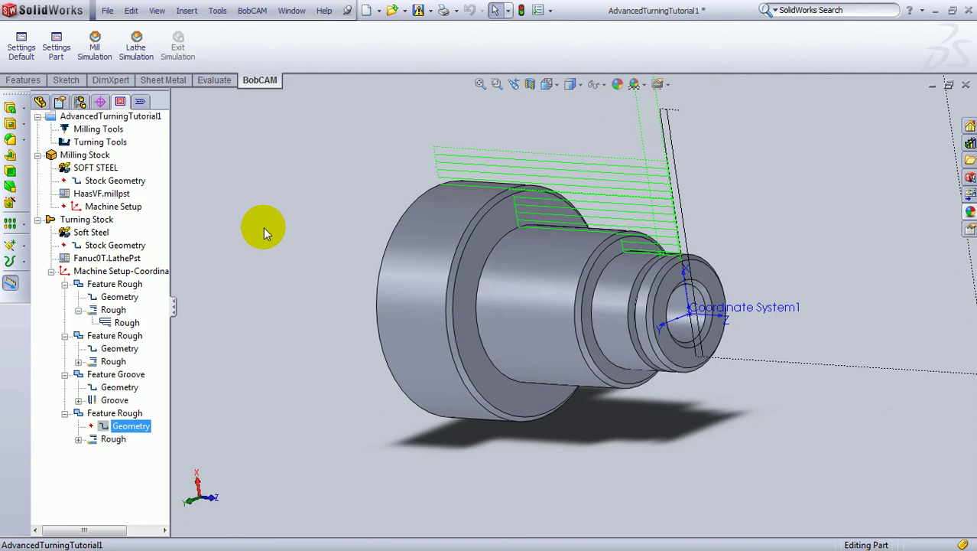
pyautogui.rightClick(139, 427)
pyautogui.click(165, 438)
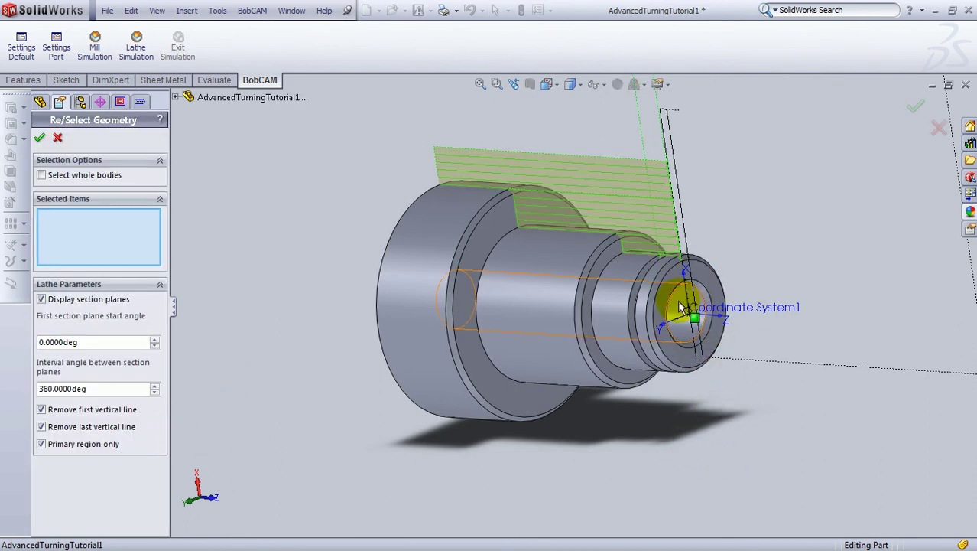
pyautogui.click(679, 302)
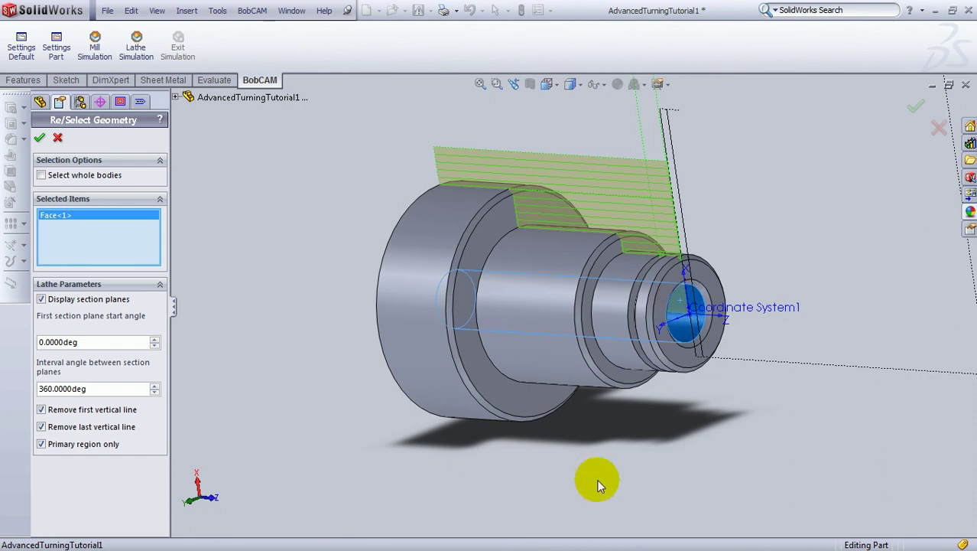
pyautogui.moveTo(597, 479)
pyautogui.mouseDown(button='middle')
pyautogui.moveTo(669, 390)
pyautogui.moveTo(614, 399)
pyautogui.moveTo(611, 380)
pyautogui.moveTo(720, 378)
pyautogui.moveTo(561, 430)
pyautogui.moveTo(408, 405)
pyautogui.moveTo(425, 349)
pyautogui.moveTo(611, 415)
pyautogui.moveTo(556, 443)
pyautogui.mouseUp(button='middle')
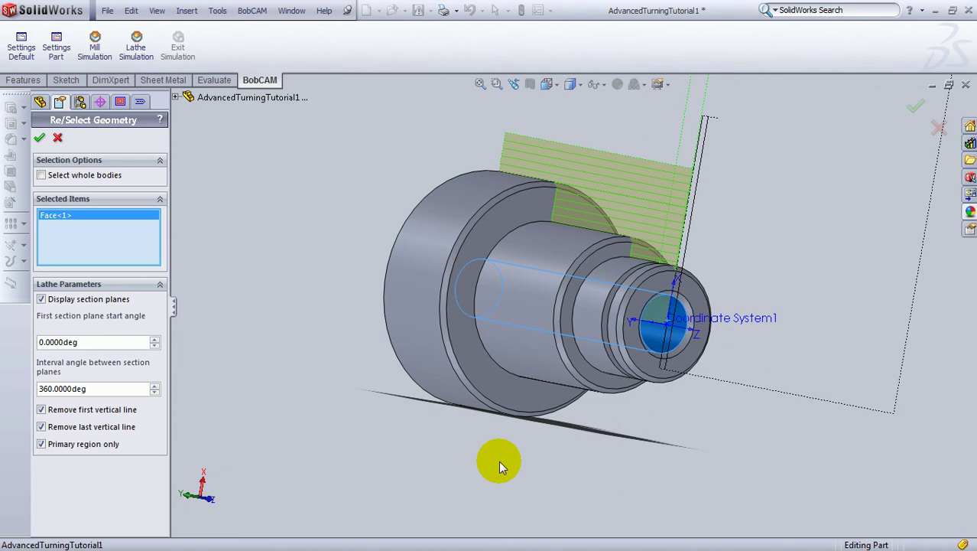
# Switch the display to Shaded With Edges and confirm Face<1> as the rough geometry
pyautogui.click(580, 85)
pyautogui.click(571, 137)
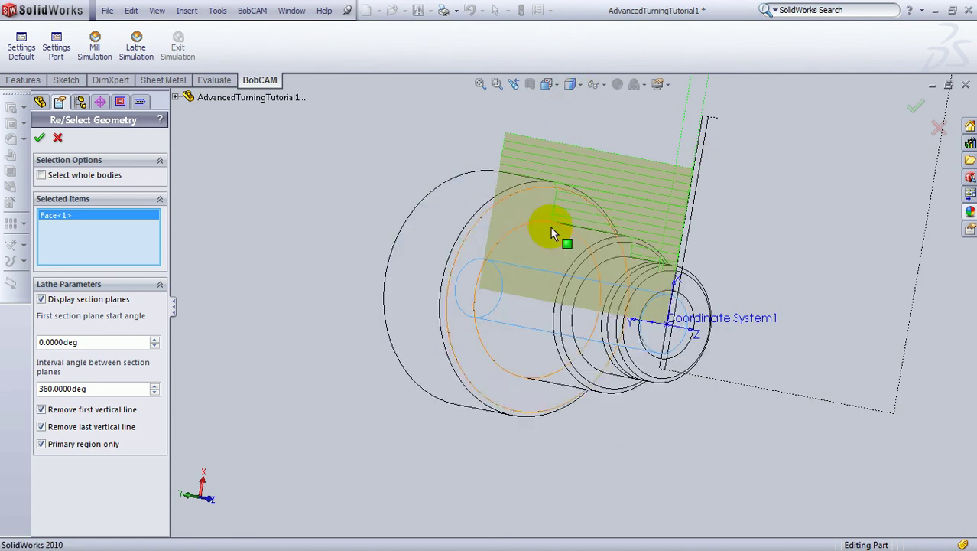
pyautogui.rightClick(628, 319)
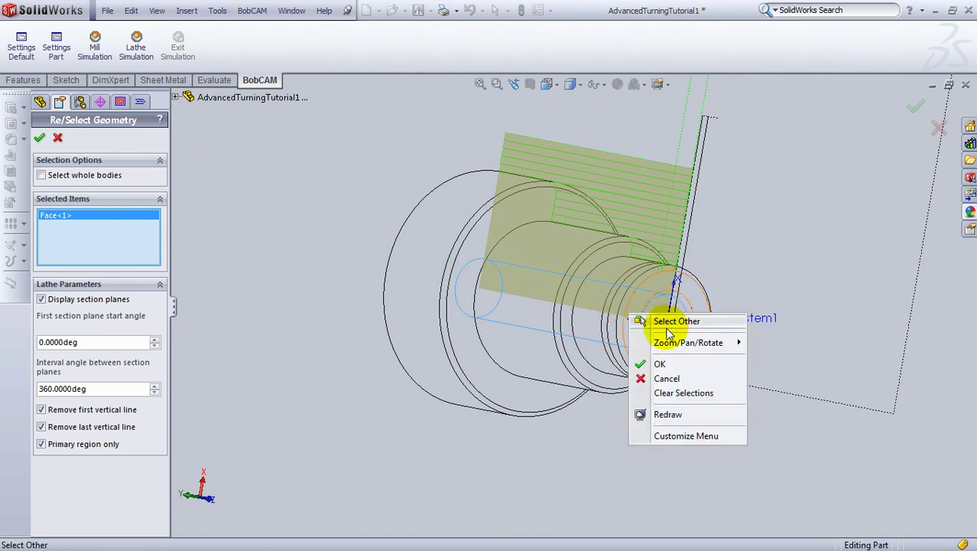
pyautogui.click(549, 82)
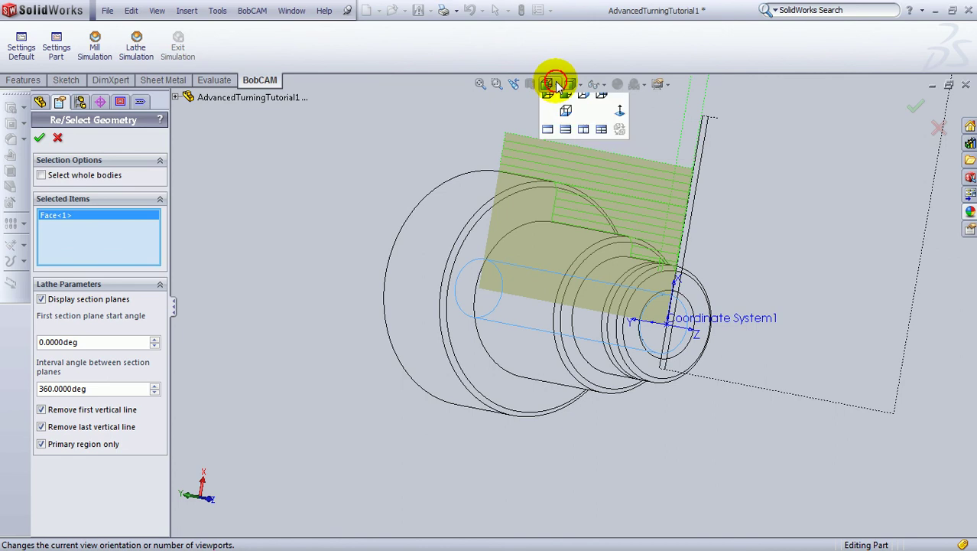
pyautogui.click(578, 85)
pyautogui.click(570, 101)
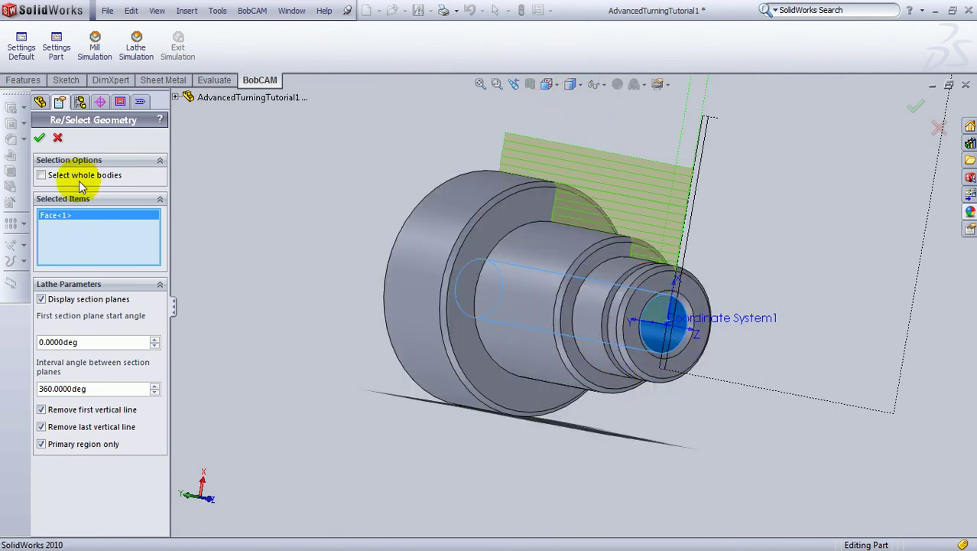
pyautogui.click(40, 138)
pyautogui.click(113, 441)
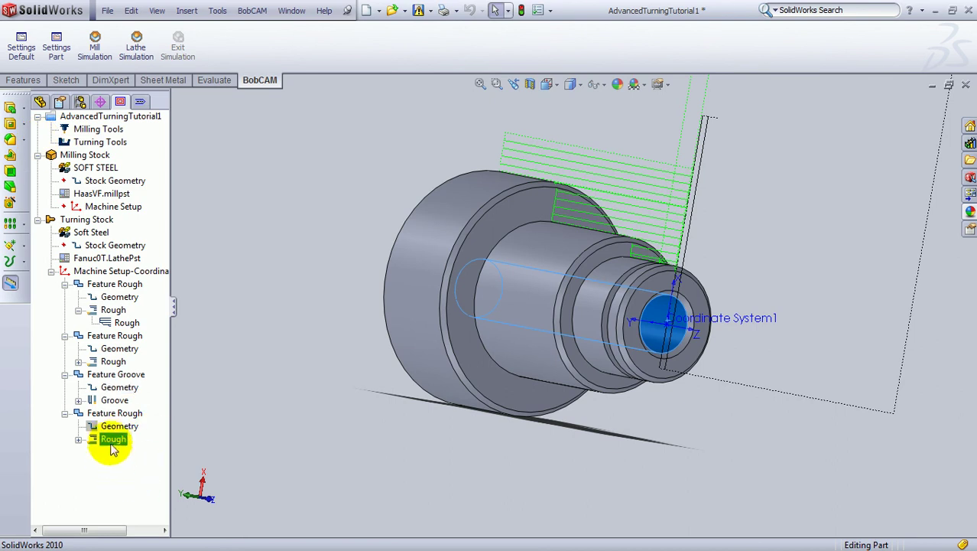
# Edit the last Rough operation so its tool insert uses orientation number 4
pyautogui.rightClick(112, 442)
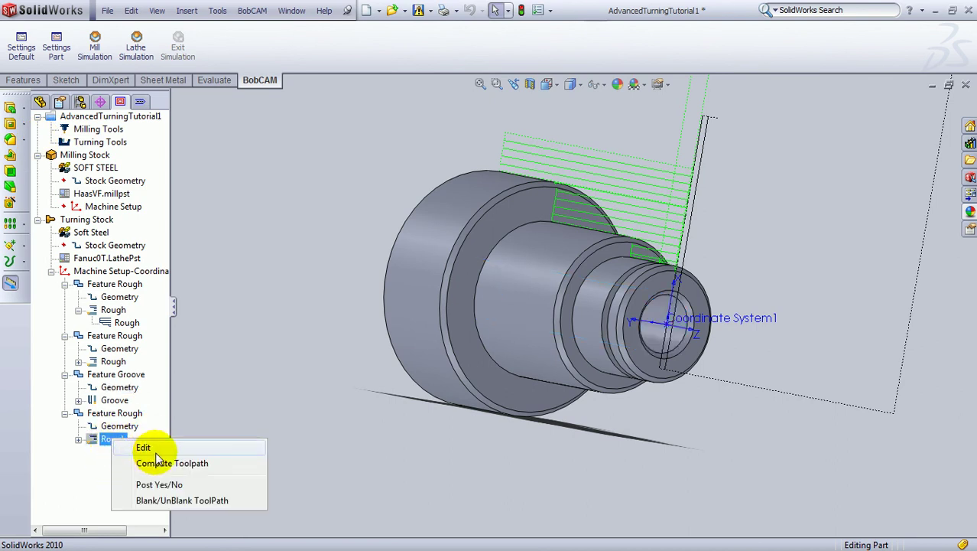
pyautogui.click(146, 447)
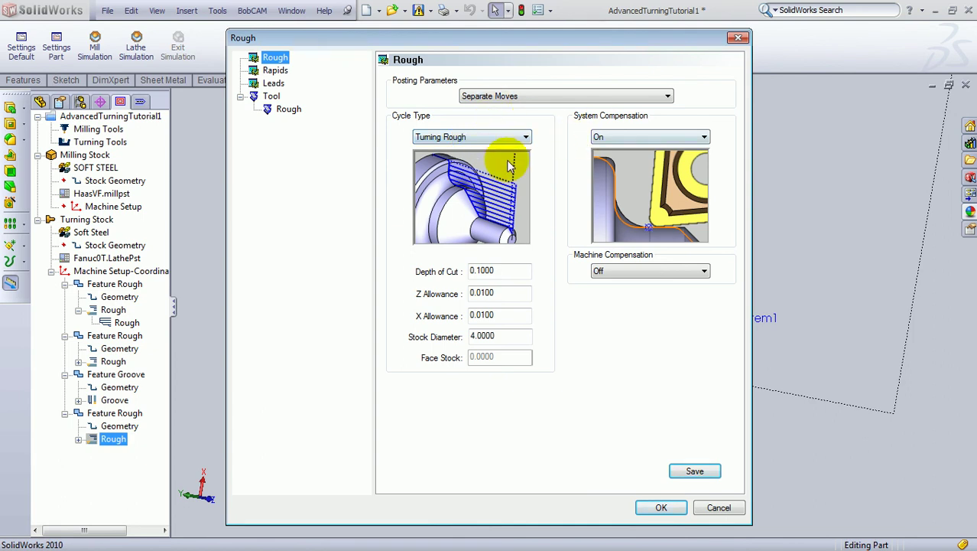
pyautogui.click(267, 70)
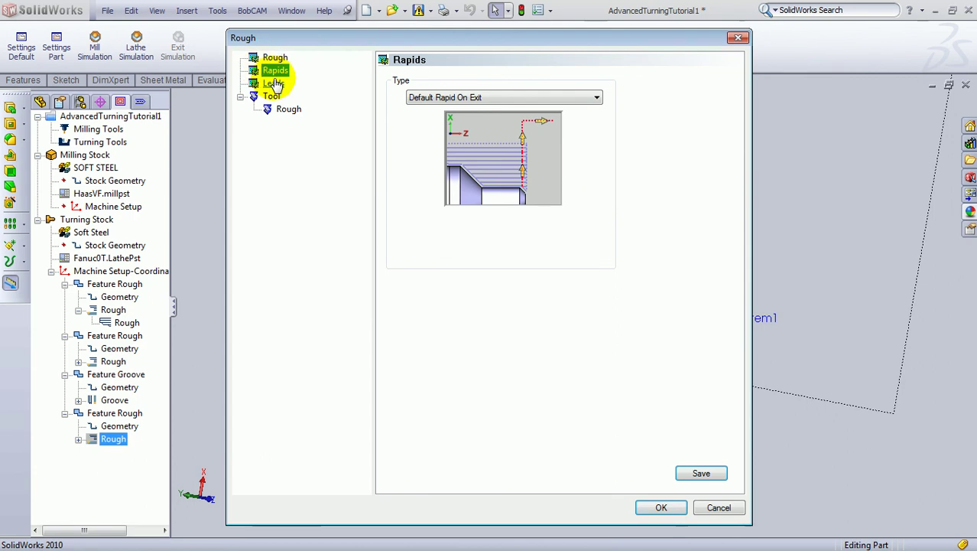
pyautogui.click(276, 83)
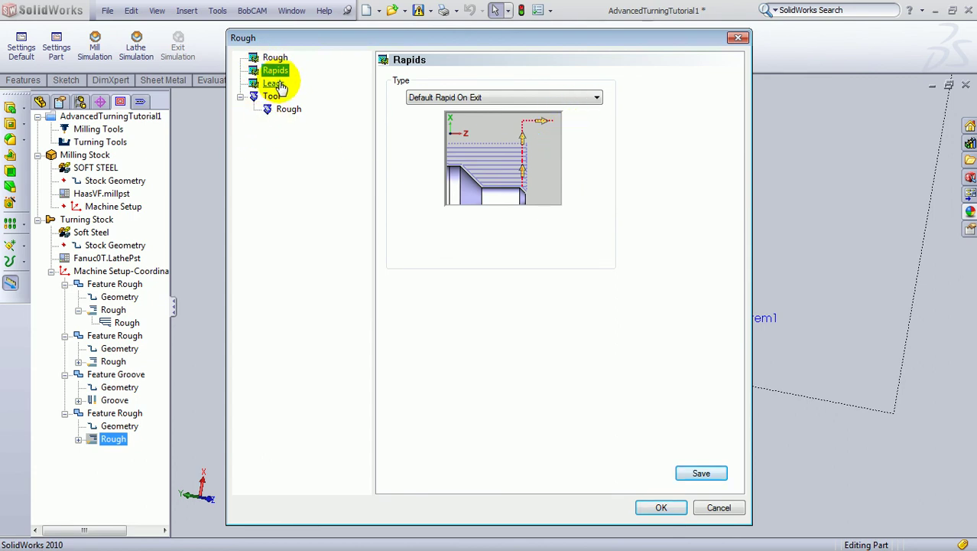
pyautogui.click(287, 109)
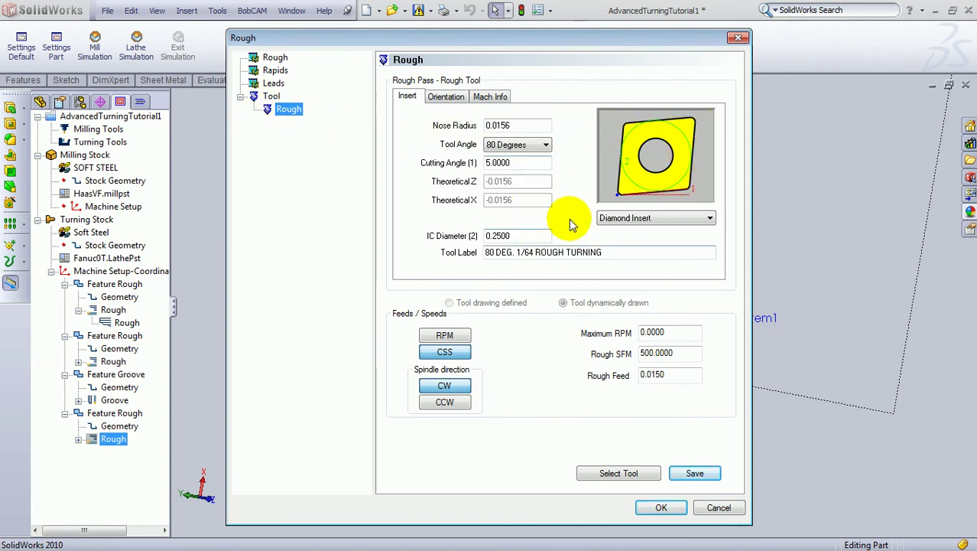
pyautogui.click(449, 98)
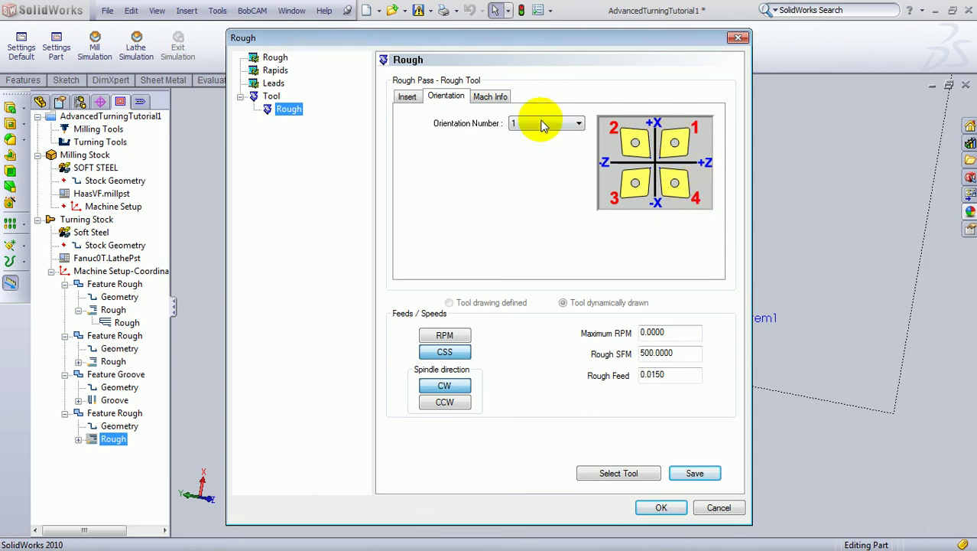
pyautogui.click(575, 124)
pyautogui.click(526, 164)
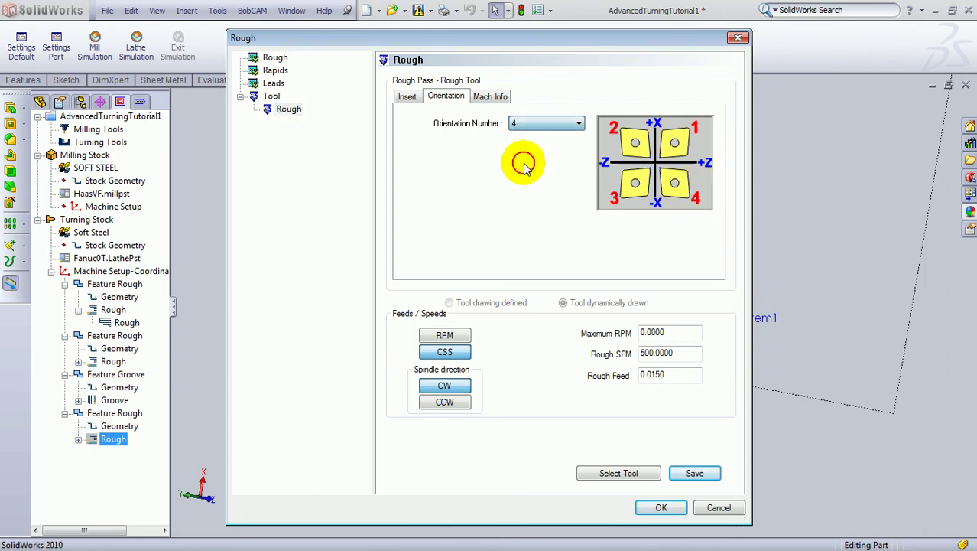
pyautogui.click(662, 508)
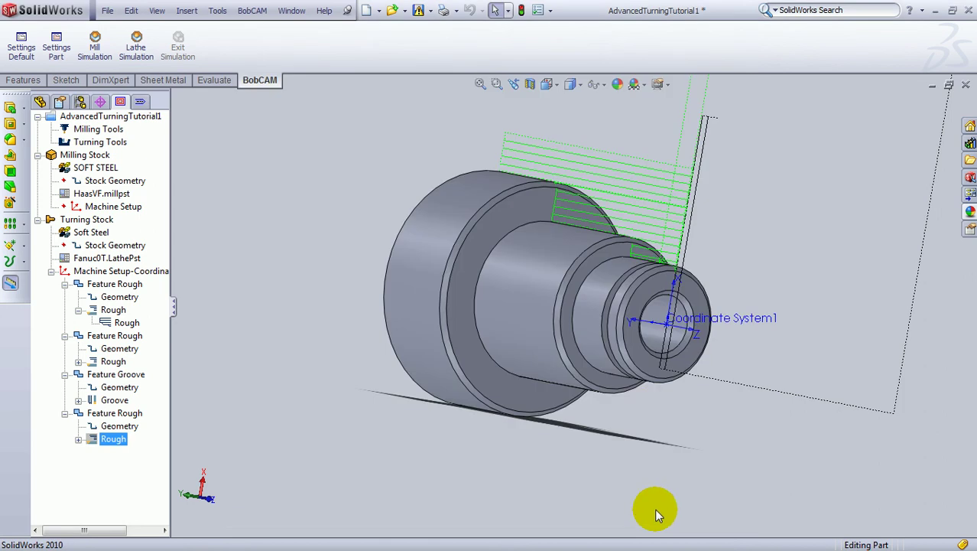
# Recolour the third Rough operation's toolpath black
pyautogui.rightClick(114, 441)
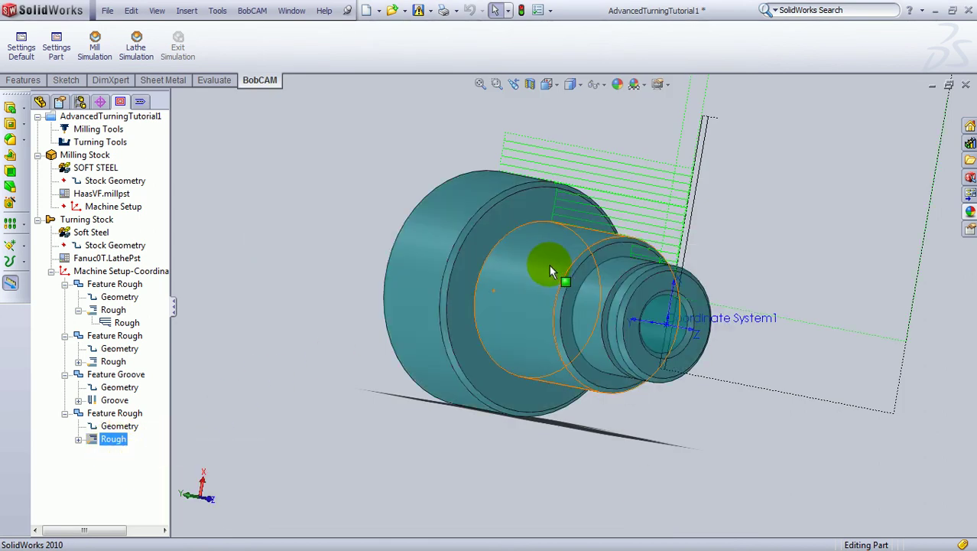
pyautogui.moveTo(722, 326); pyautogui.dragTo(757, 321, button='middle')
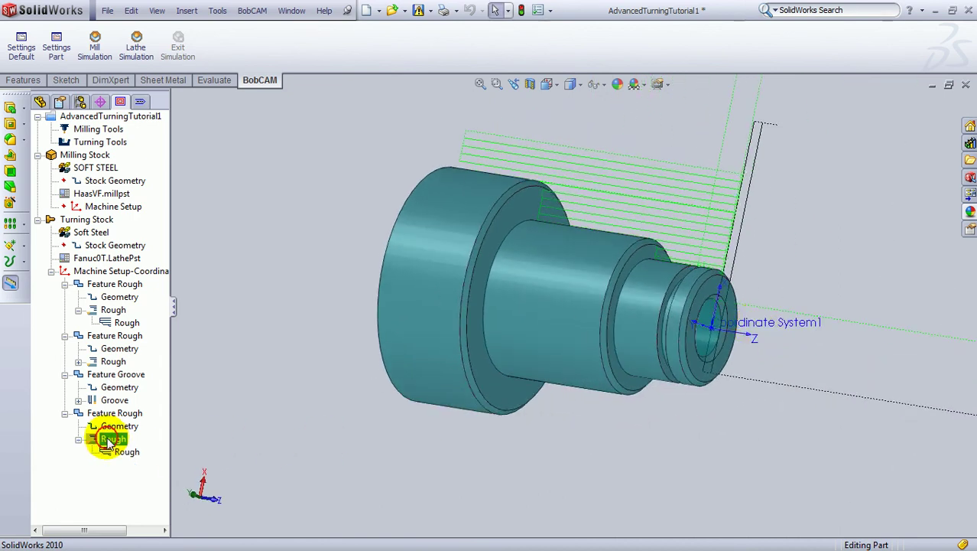
pyautogui.rightClick(124, 452)
pyautogui.click(157, 461)
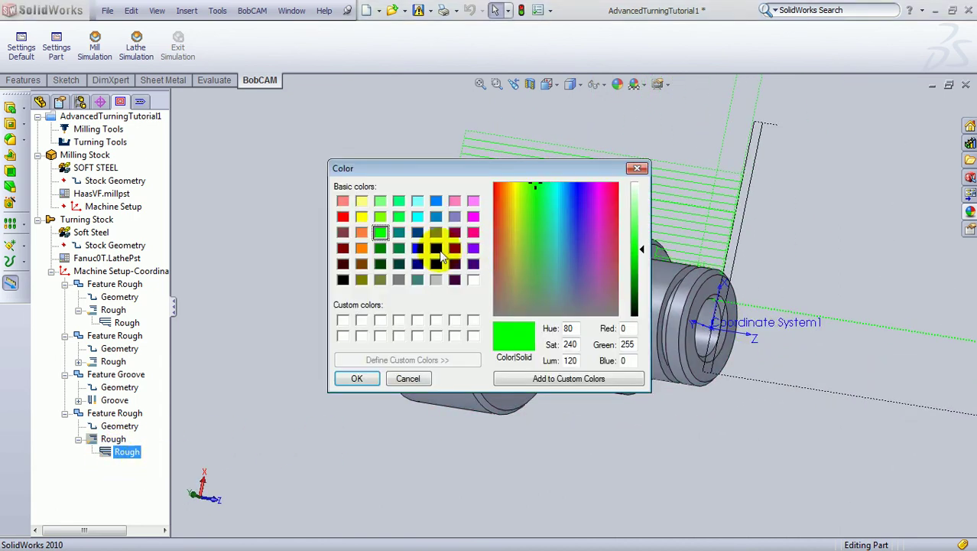
pyautogui.click(342, 279)
pyautogui.click(358, 377)
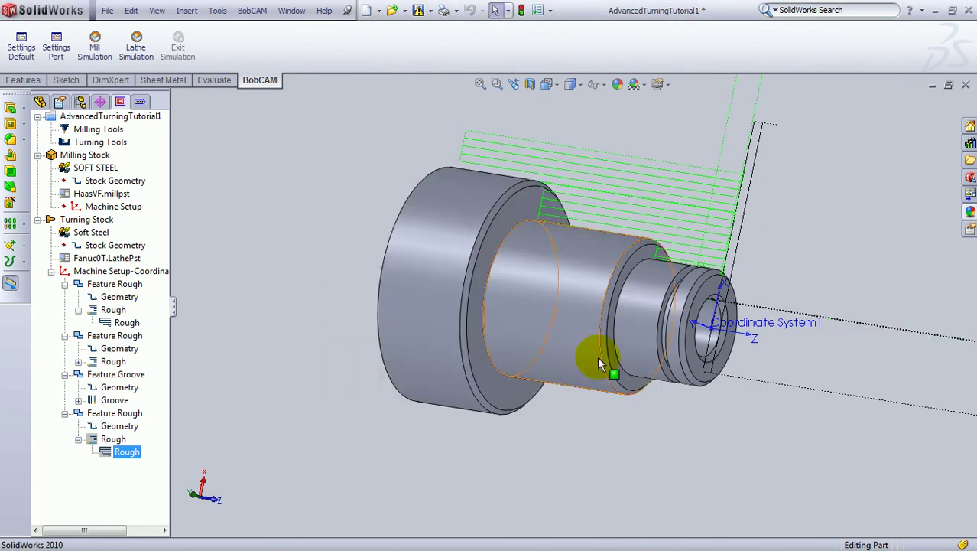
# Zoom and orbit around the part to inspect the black boring toolpath in the bore
pyautogui.scroll(-8, 791, 377)
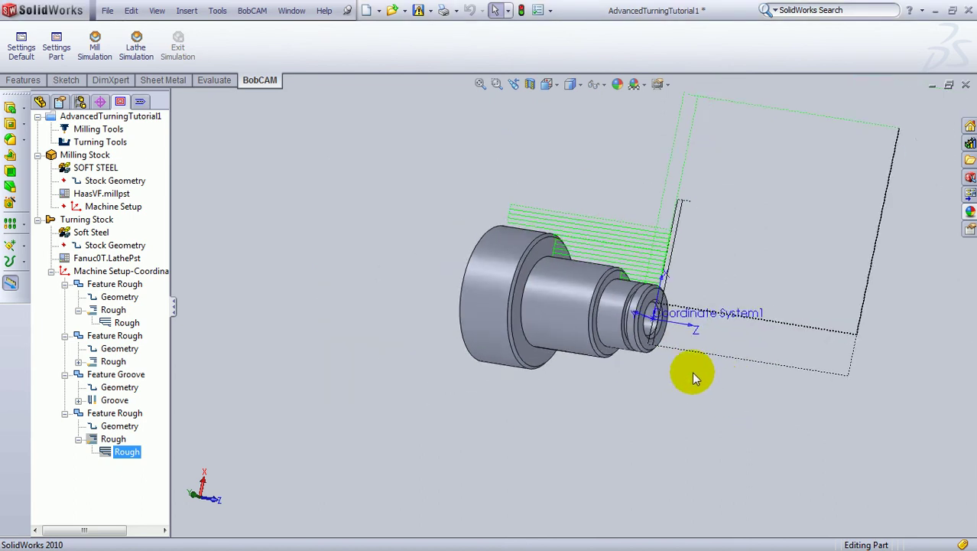
pyautogui.moveTo(484, 303); pyautogui.dragTo(506, 344, button='middle')
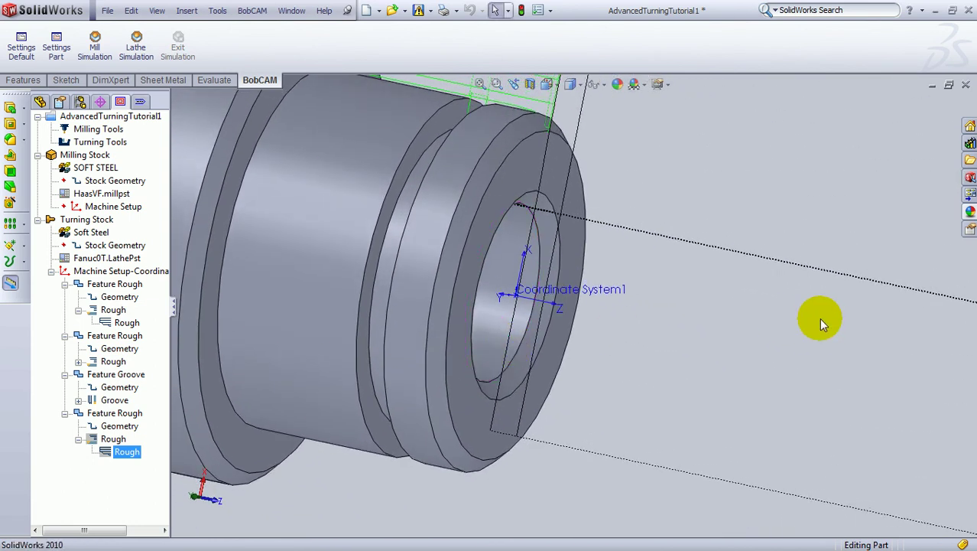
pyautogui.scroll(5, 817, 319)
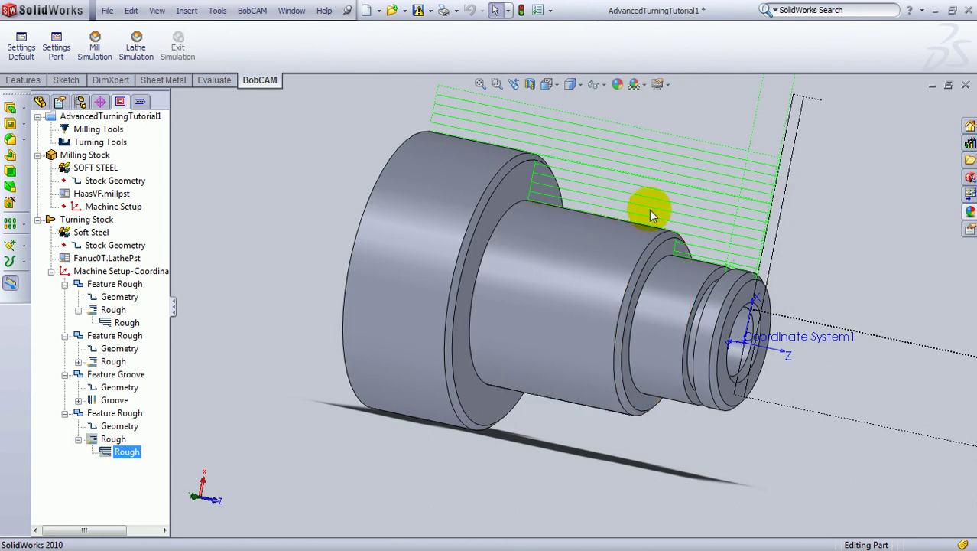
pyautogui.moveTo(649, 209); pyautogui.dragTo(621, 229, button='middle')
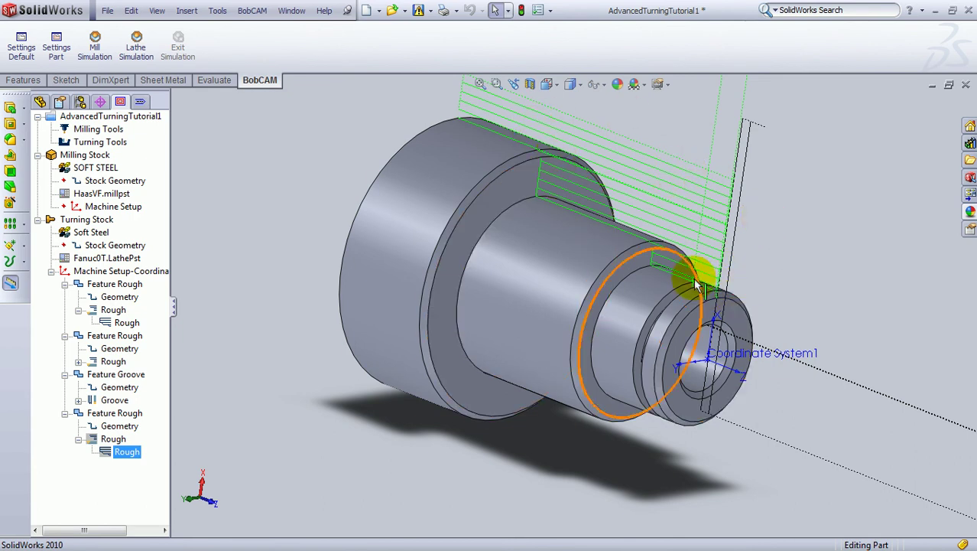
pyautogui.moveTo(662, 306); pyautogui.dragTo(691, 342, button='middle')
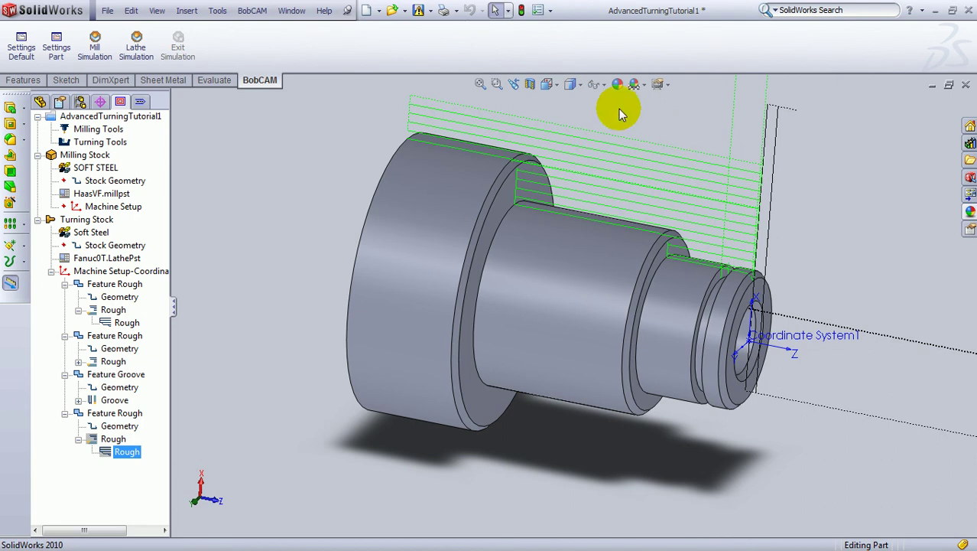
# Load Fanuc0T.LathePst as the post processor and post the Turning Tools to program O0001
pyautogui.click(153, 116)
pyautogui.click(99, 258)
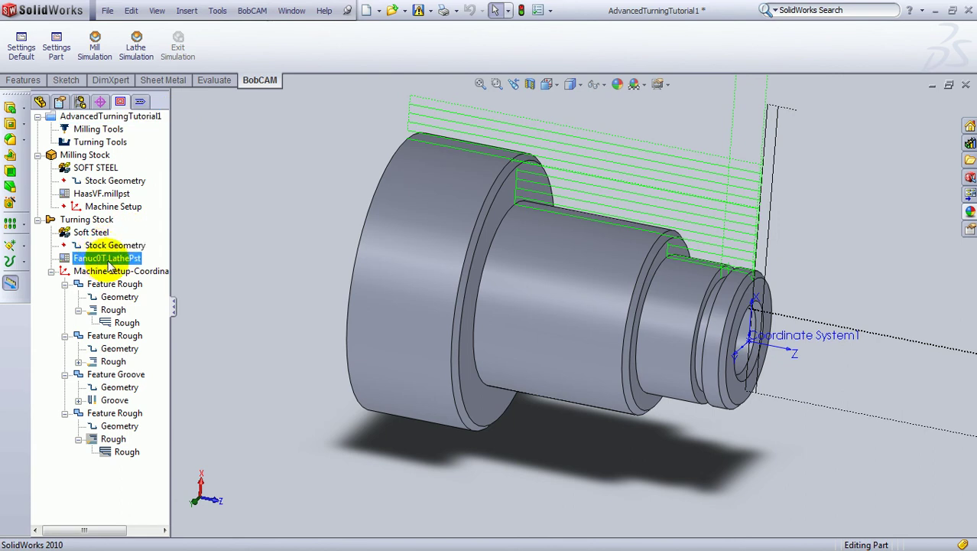
pyautogui.rightClick(111, 264)
pyautogui.click(149, 269)
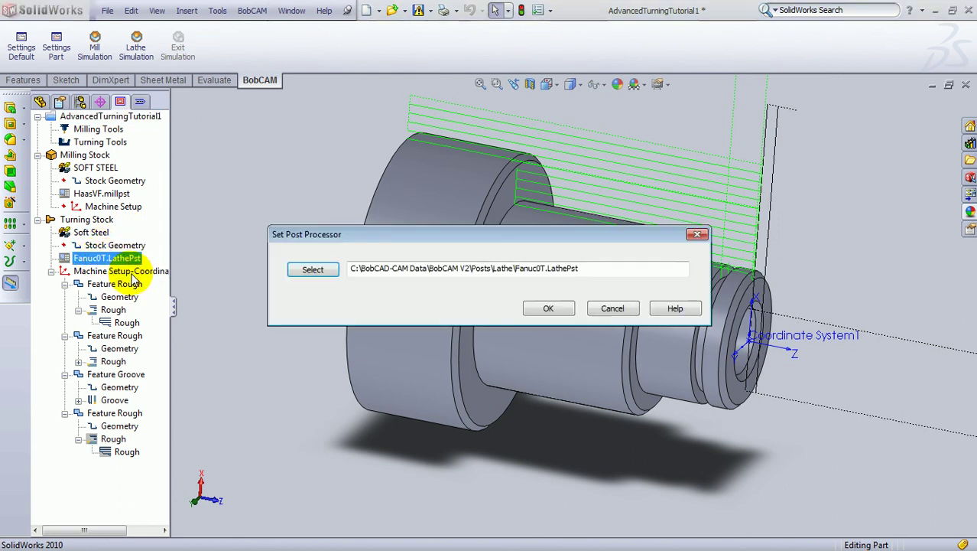
pyautogui.click(327, 271)
pyautogui.click(413, 237)
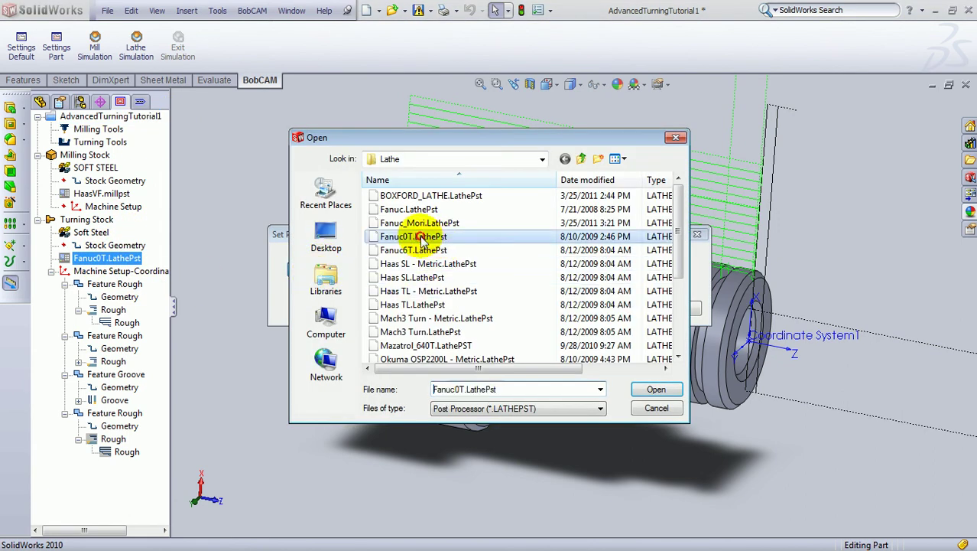
pyautogui.click(656, 388)
pyautogui.click(538, 310)
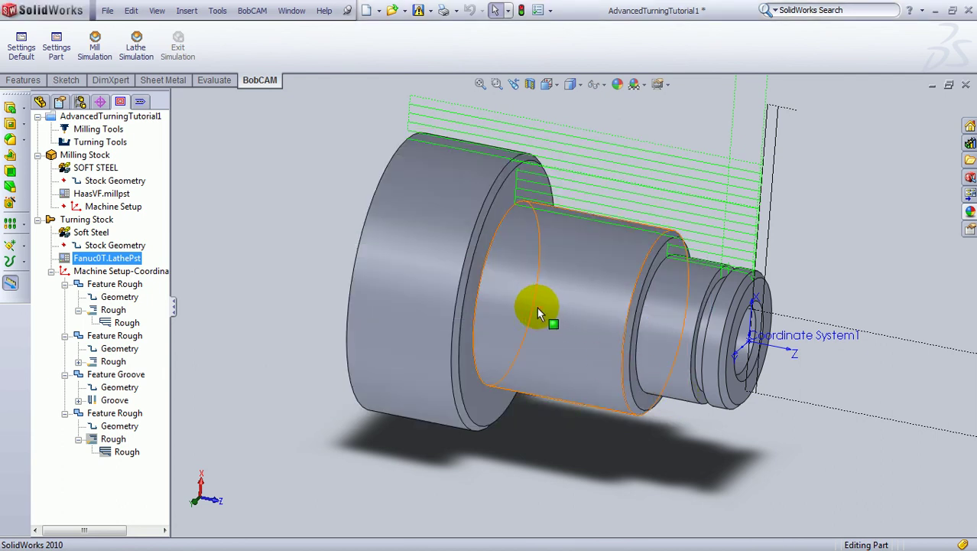
pyautogui.rightClick(113, 141)
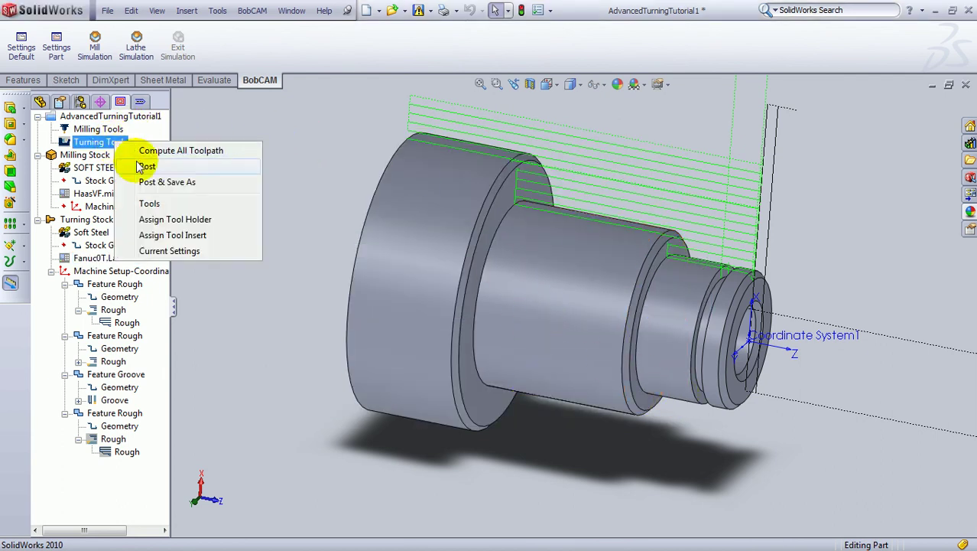
pyautogui.click(145, 166)
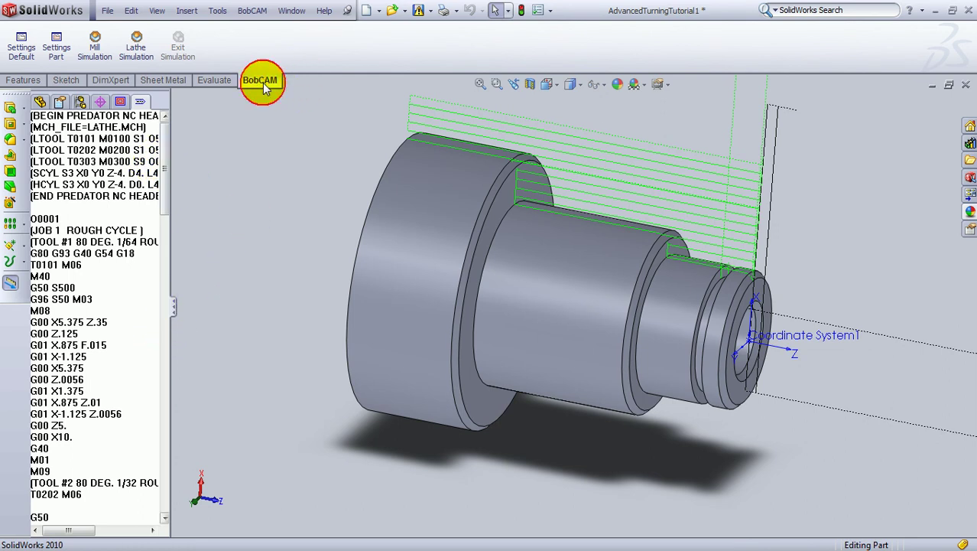
pyautogui.click(138, 48)
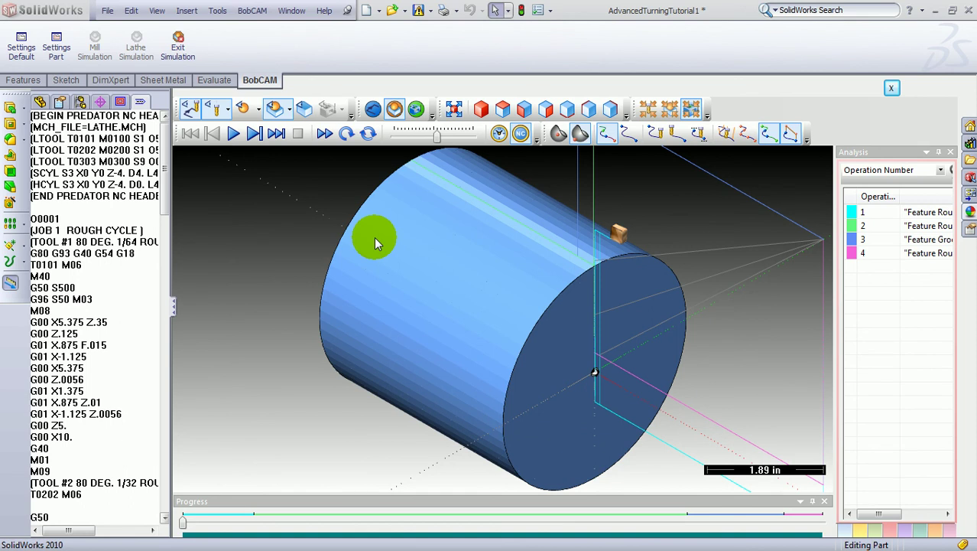
pyautogui.click(568, 319)
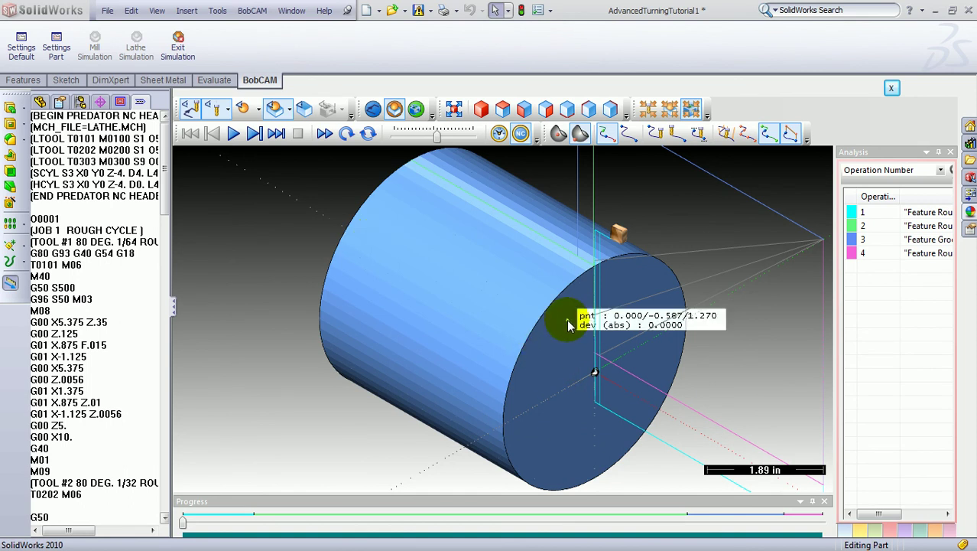
pyautogui.click(618, 337)
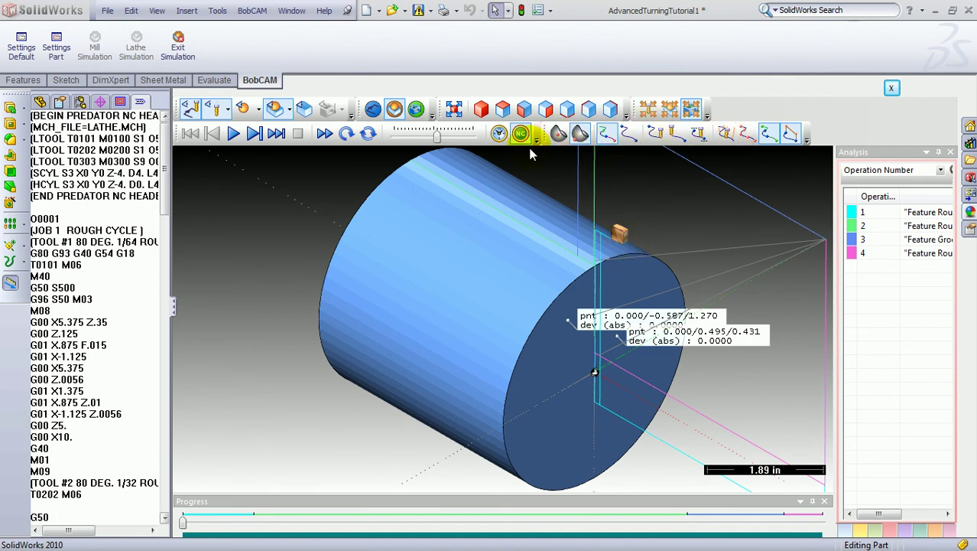
pyautogui.click(237, 135)
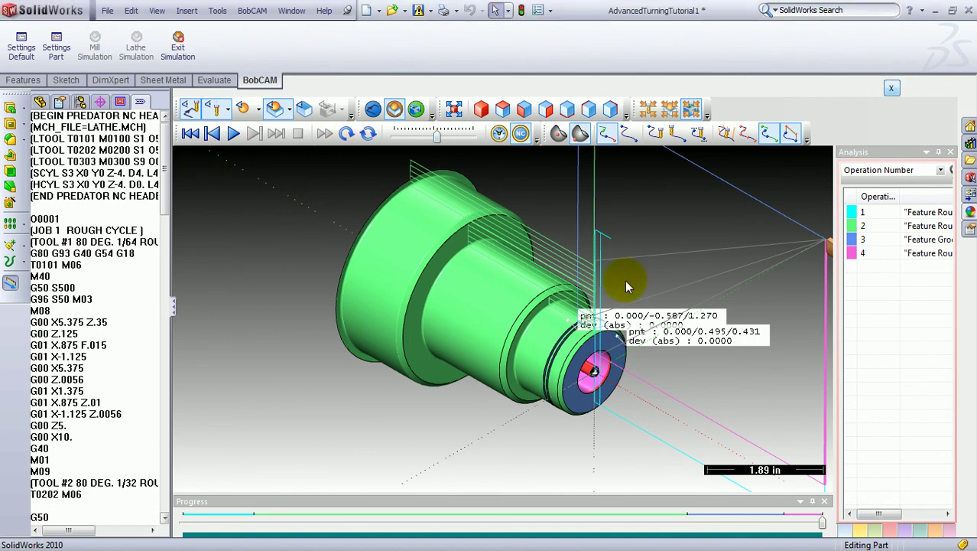
pyautogui.click(891, 87)
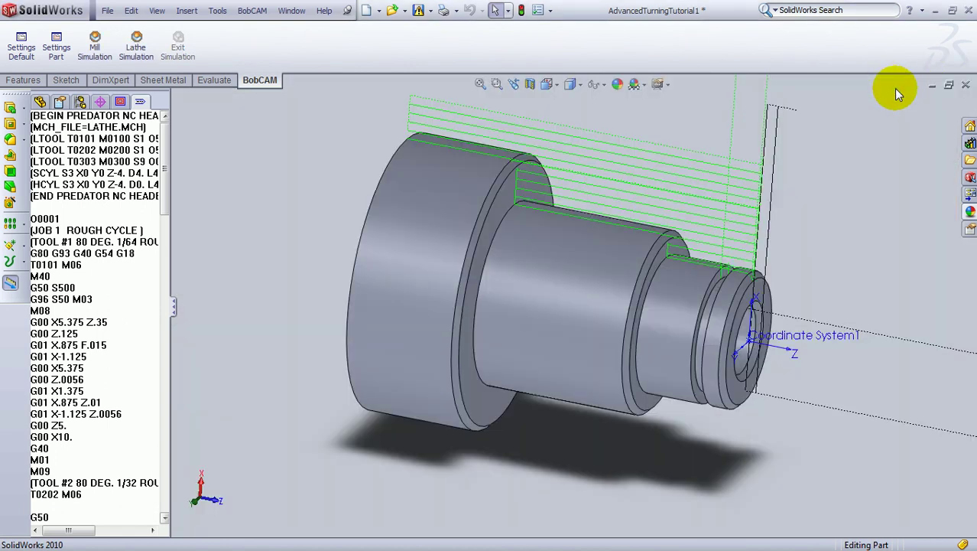
pyautogui.moveTo(836, 228); pyautogui.dragTo(849, 245, button='middle')
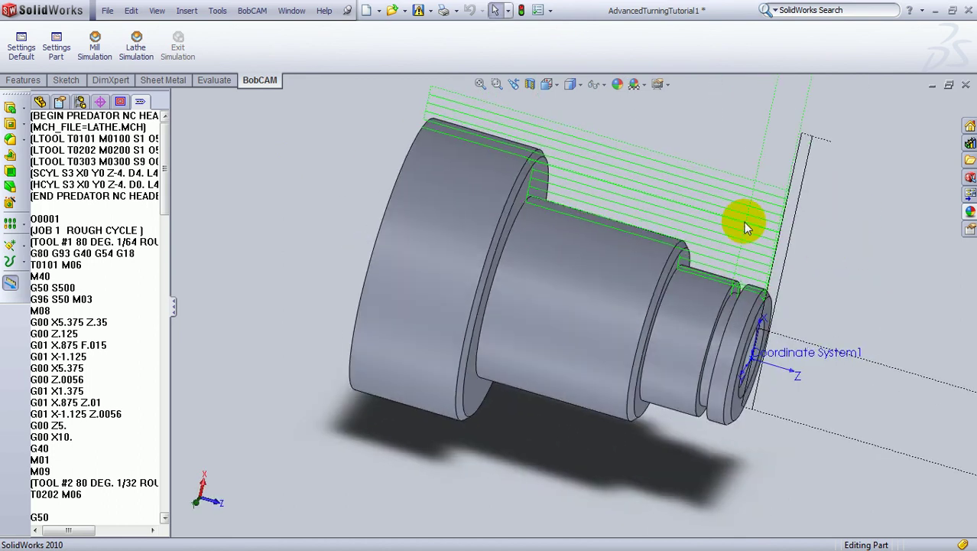